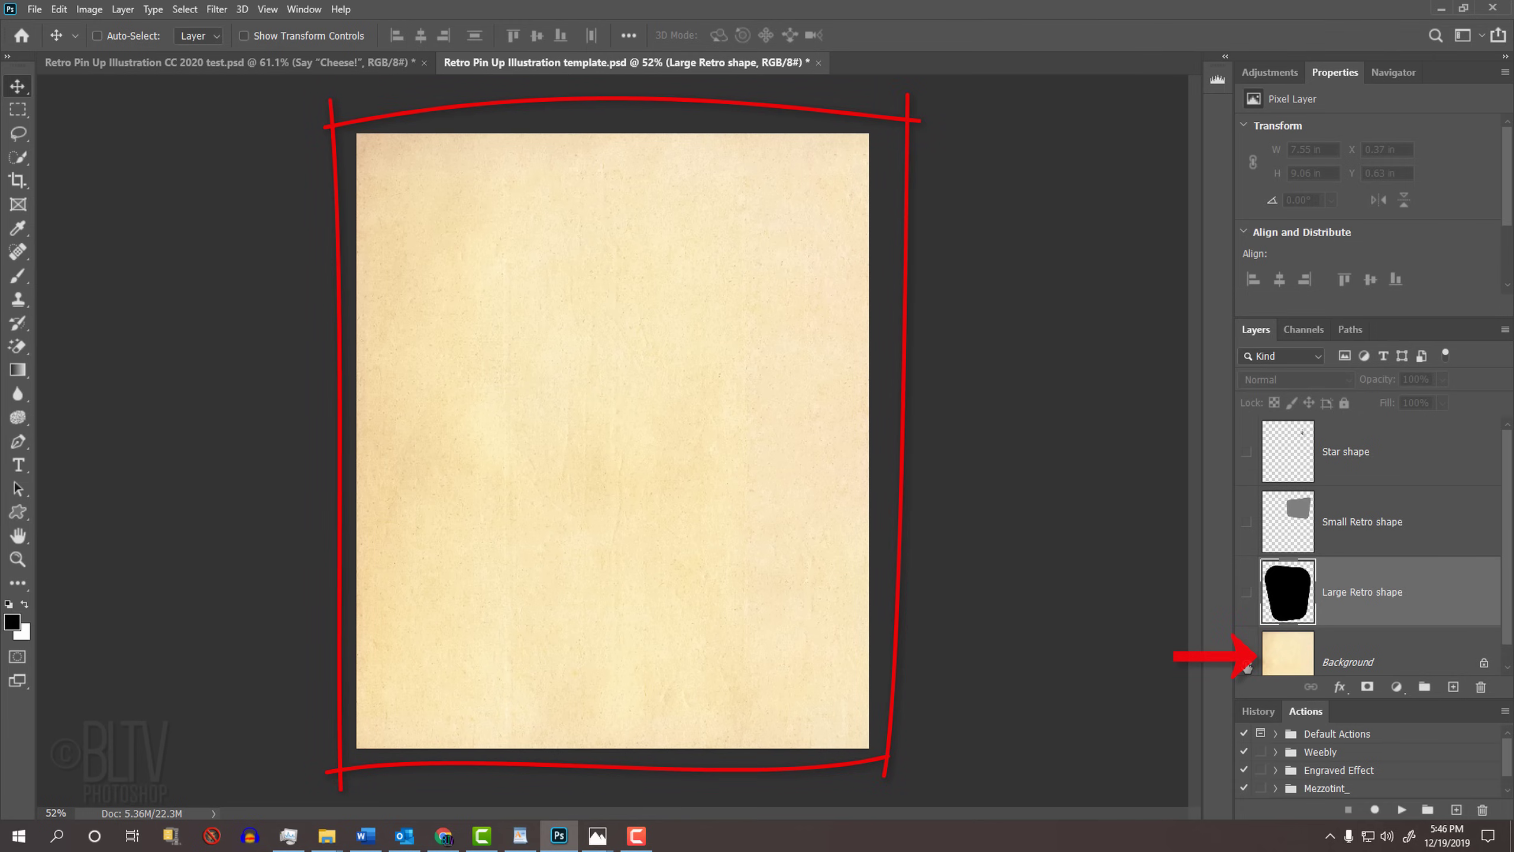
Step: Make the Large Retro shape, Small Retro shape and Star shape layers visible
click(1247, 592)
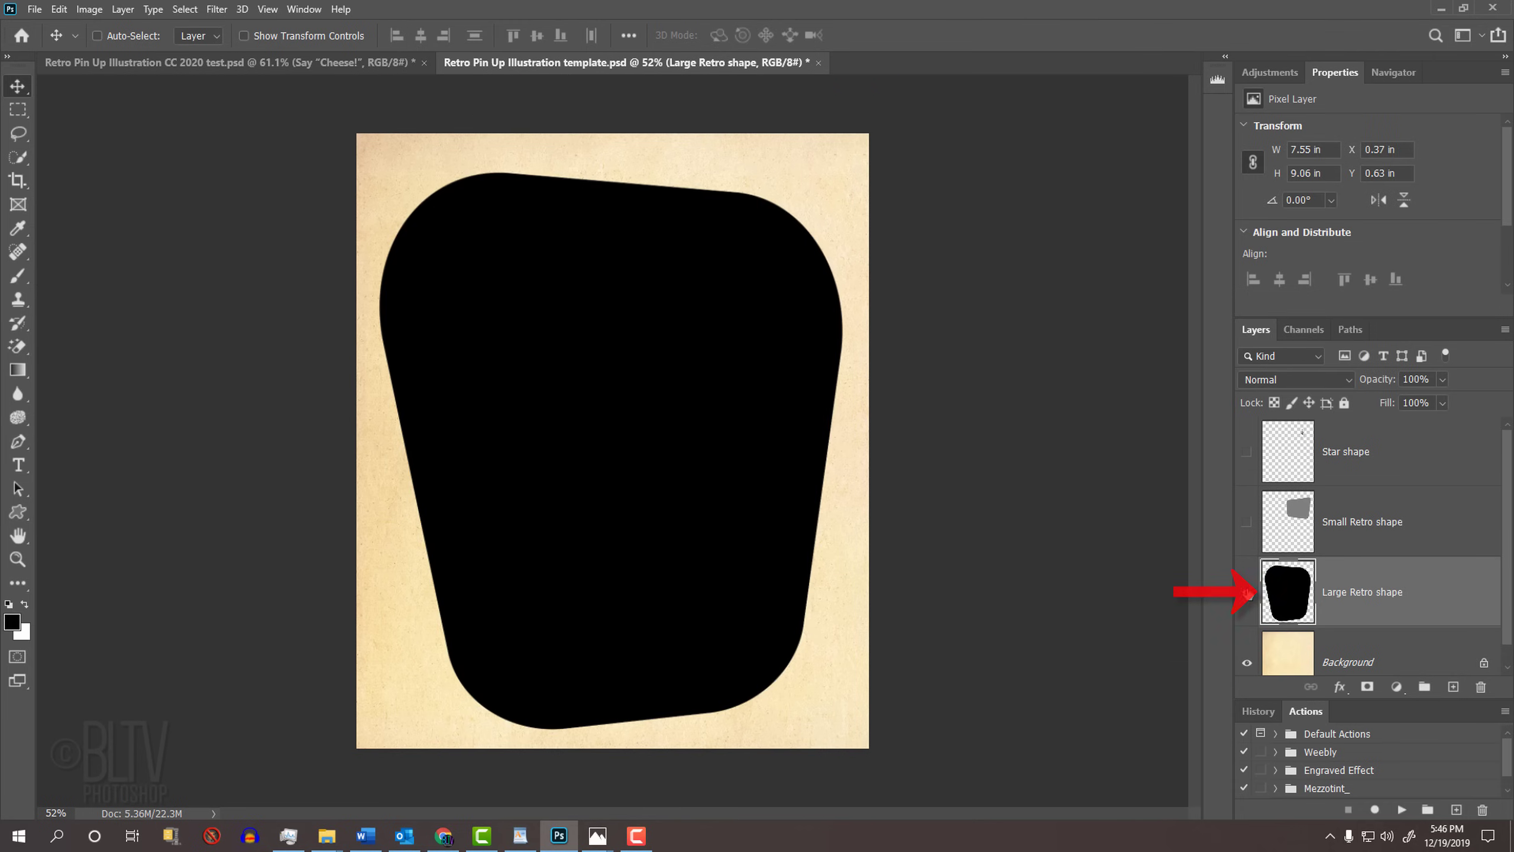
click(1246, 522)
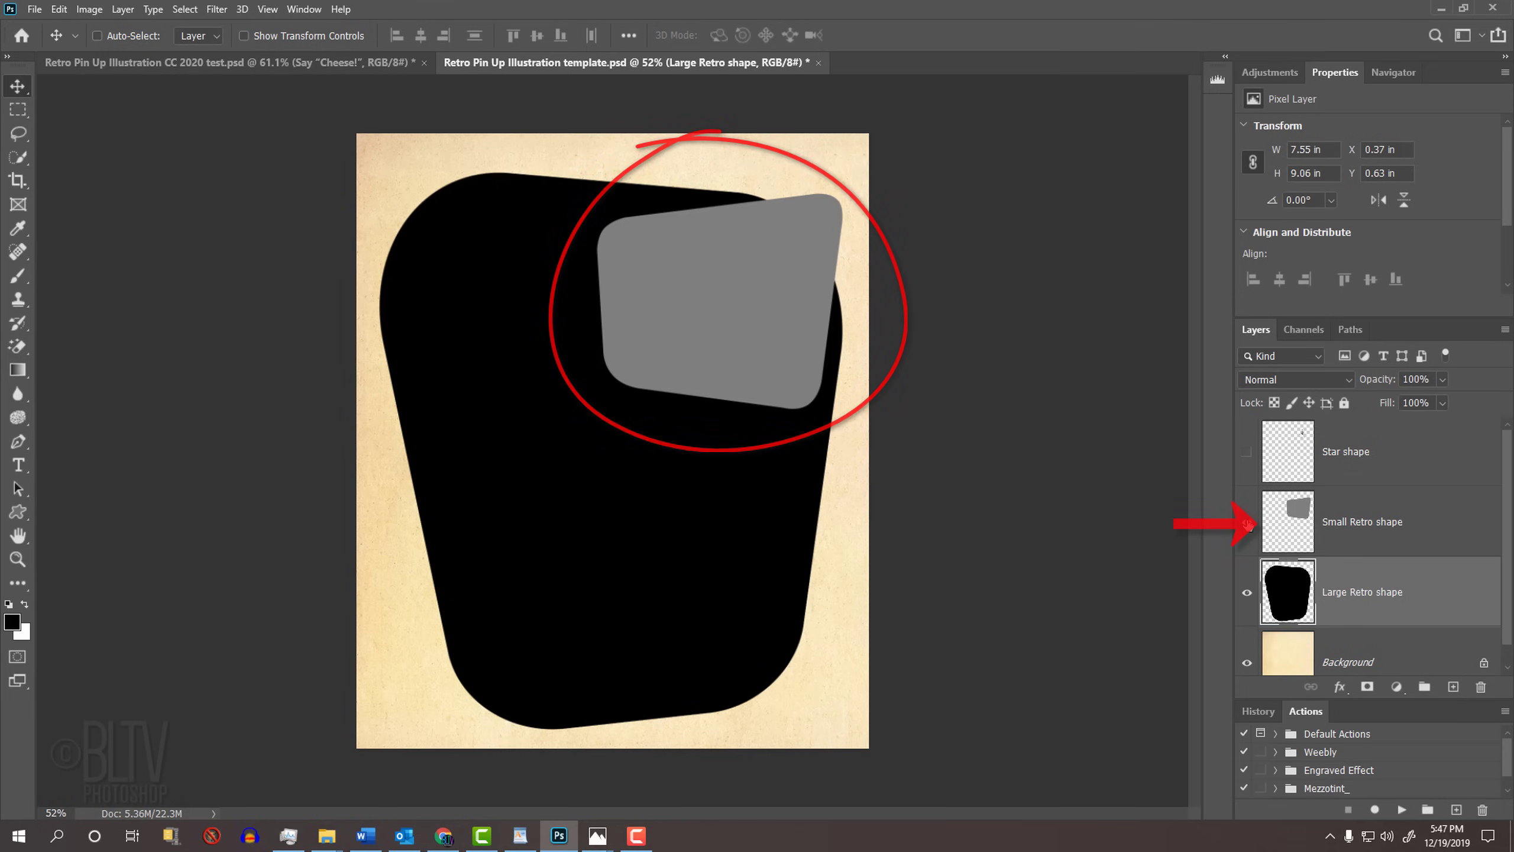
click(1247, 451)
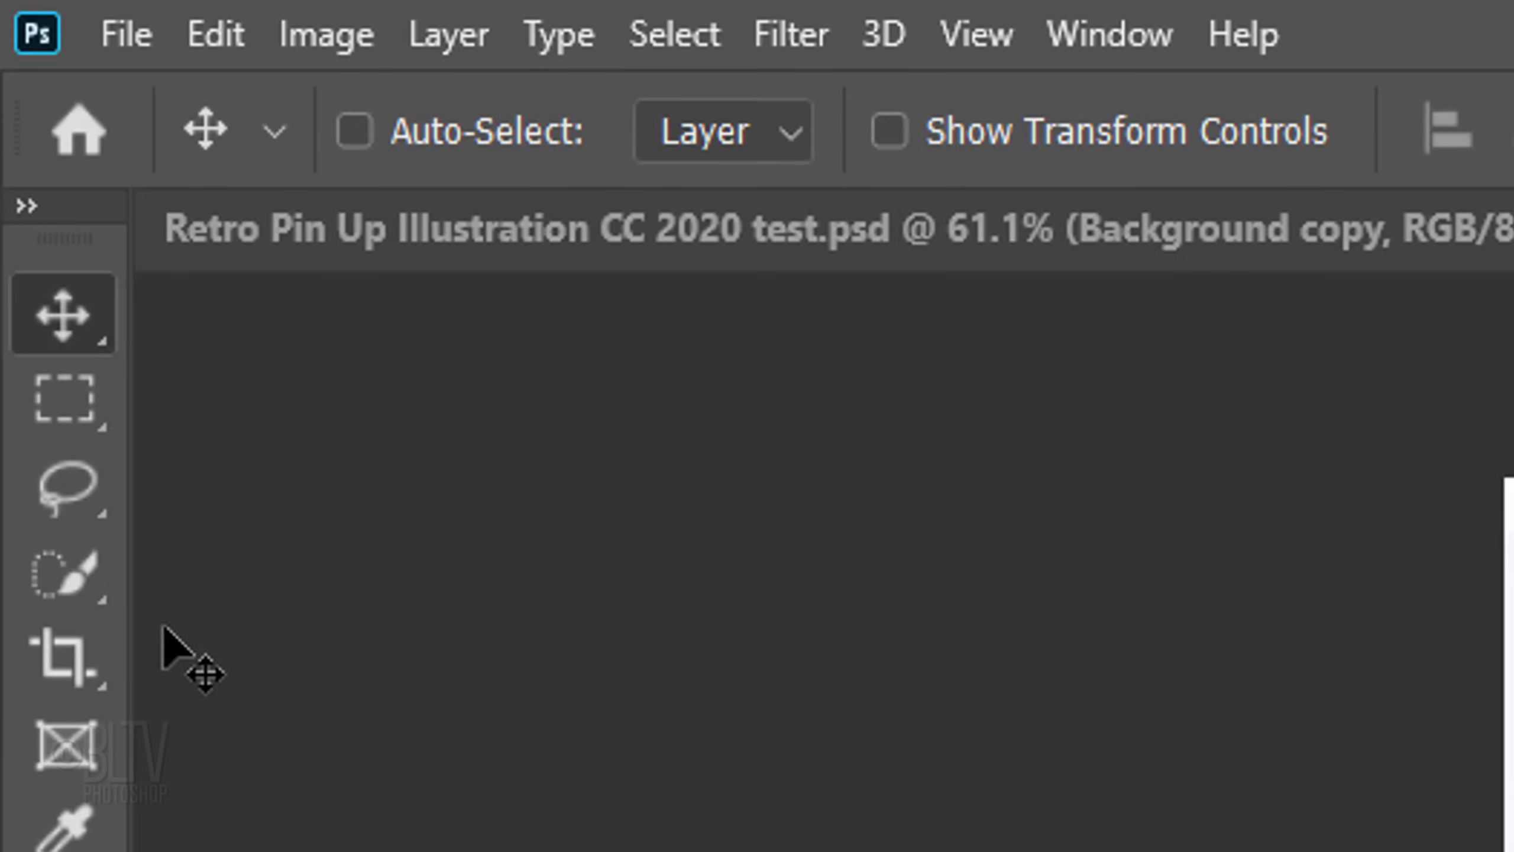
Step: Pick the Quick Selection tool to start selecting the woman
click(22, 159)
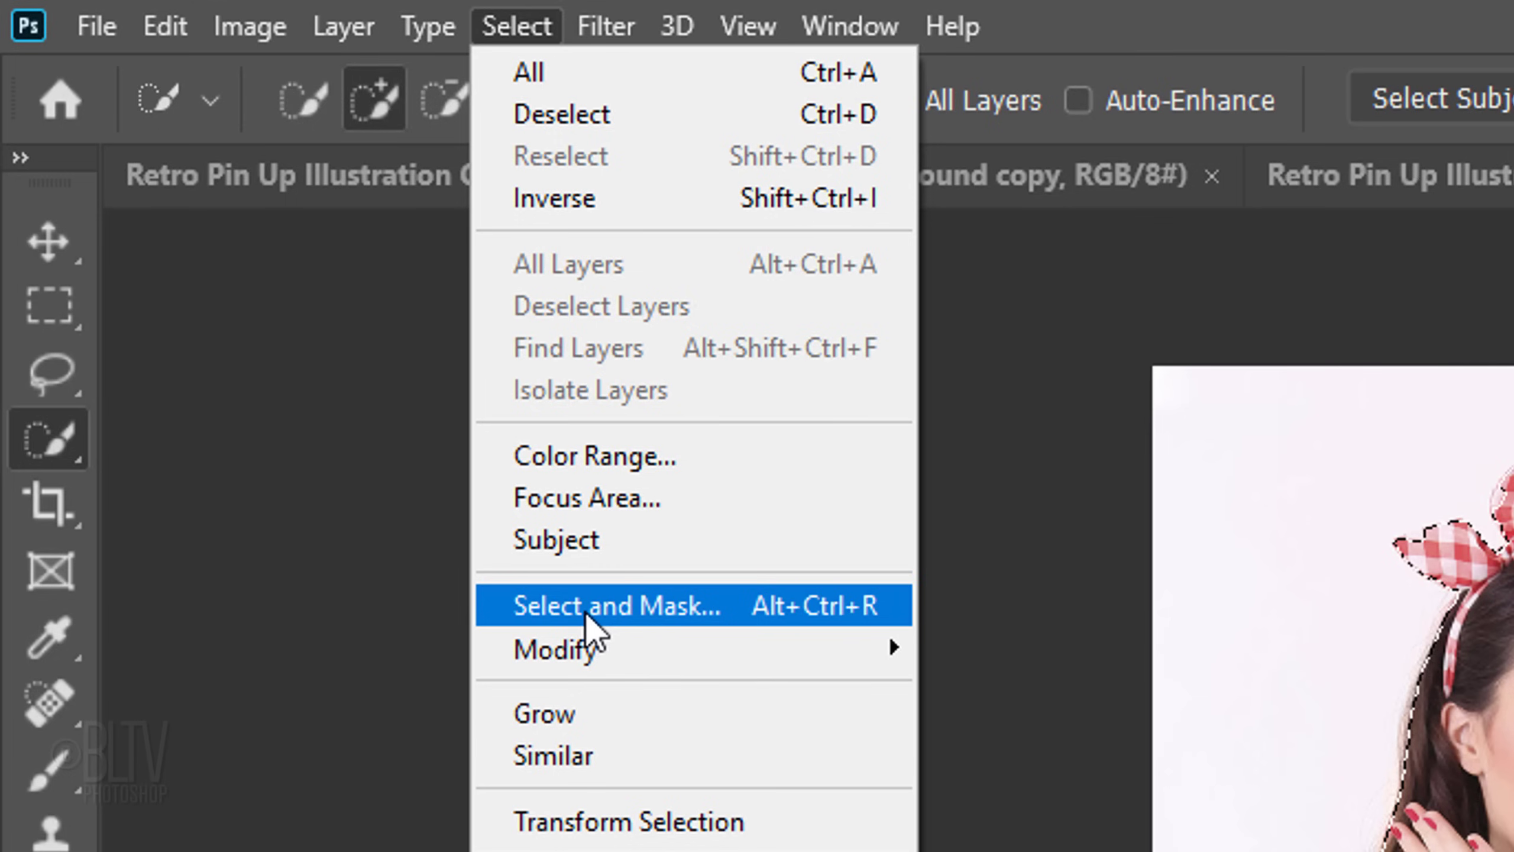
Step: In Refine Edge, enable Smart Radius at 3.6 px and brush along the woman's hair edges
key(shift)
shift+click(586, 606)
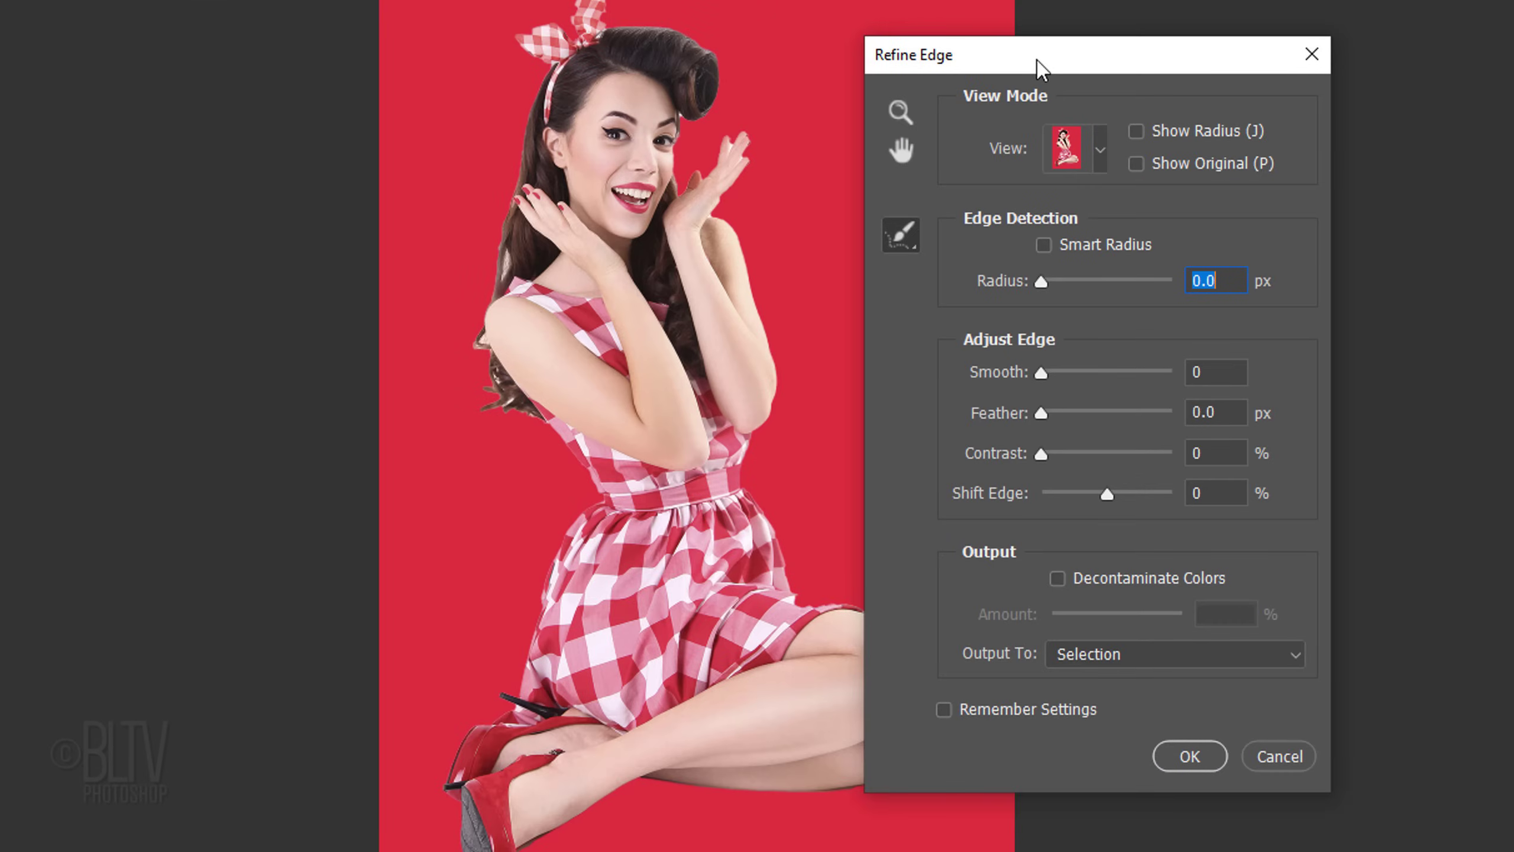
click(1044, 244)
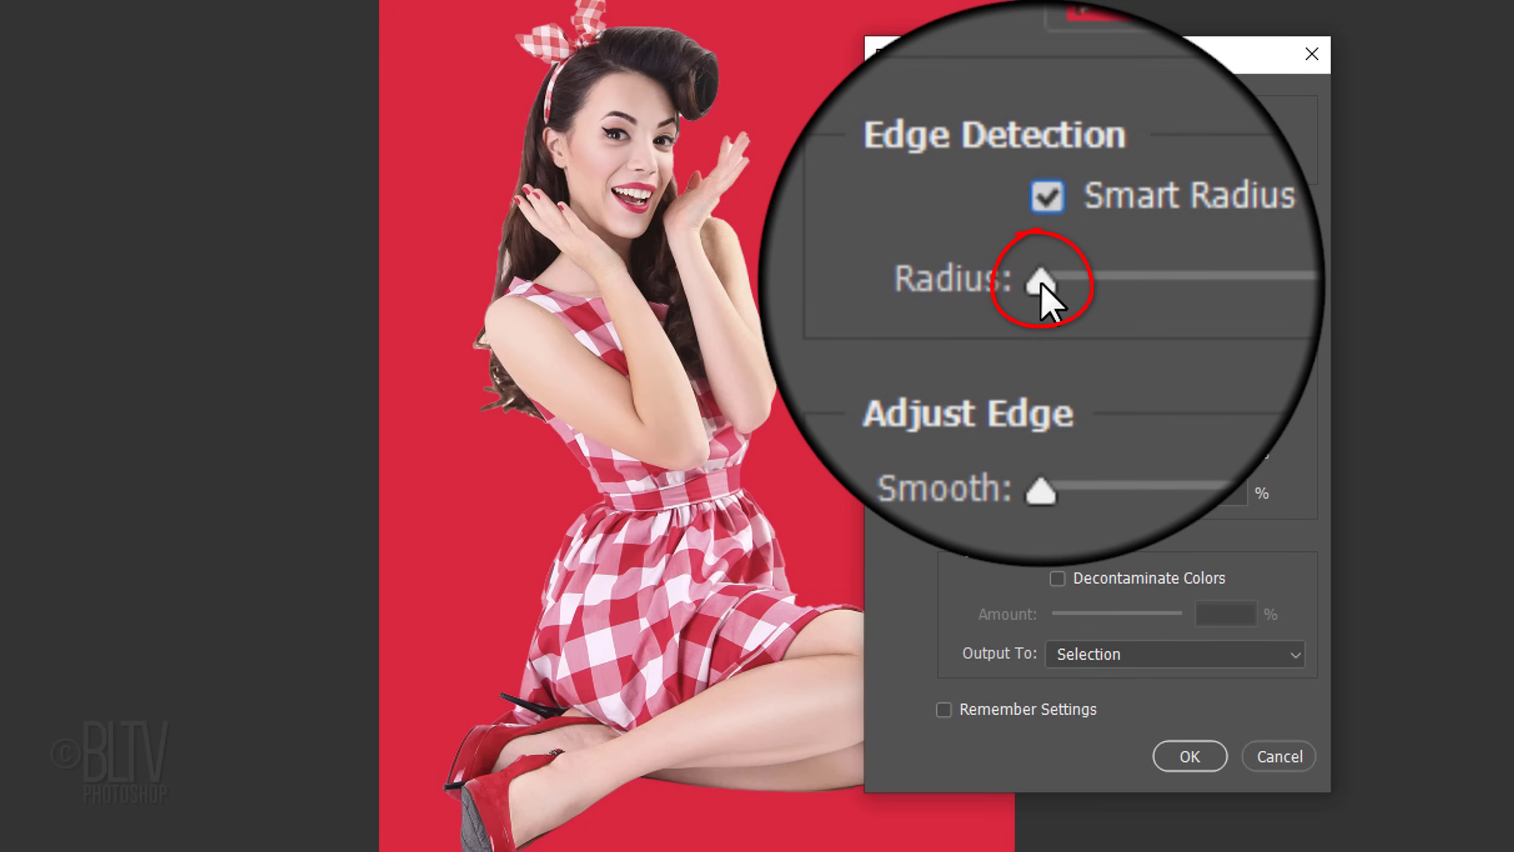
drag(1044, 283, 1068, 282)
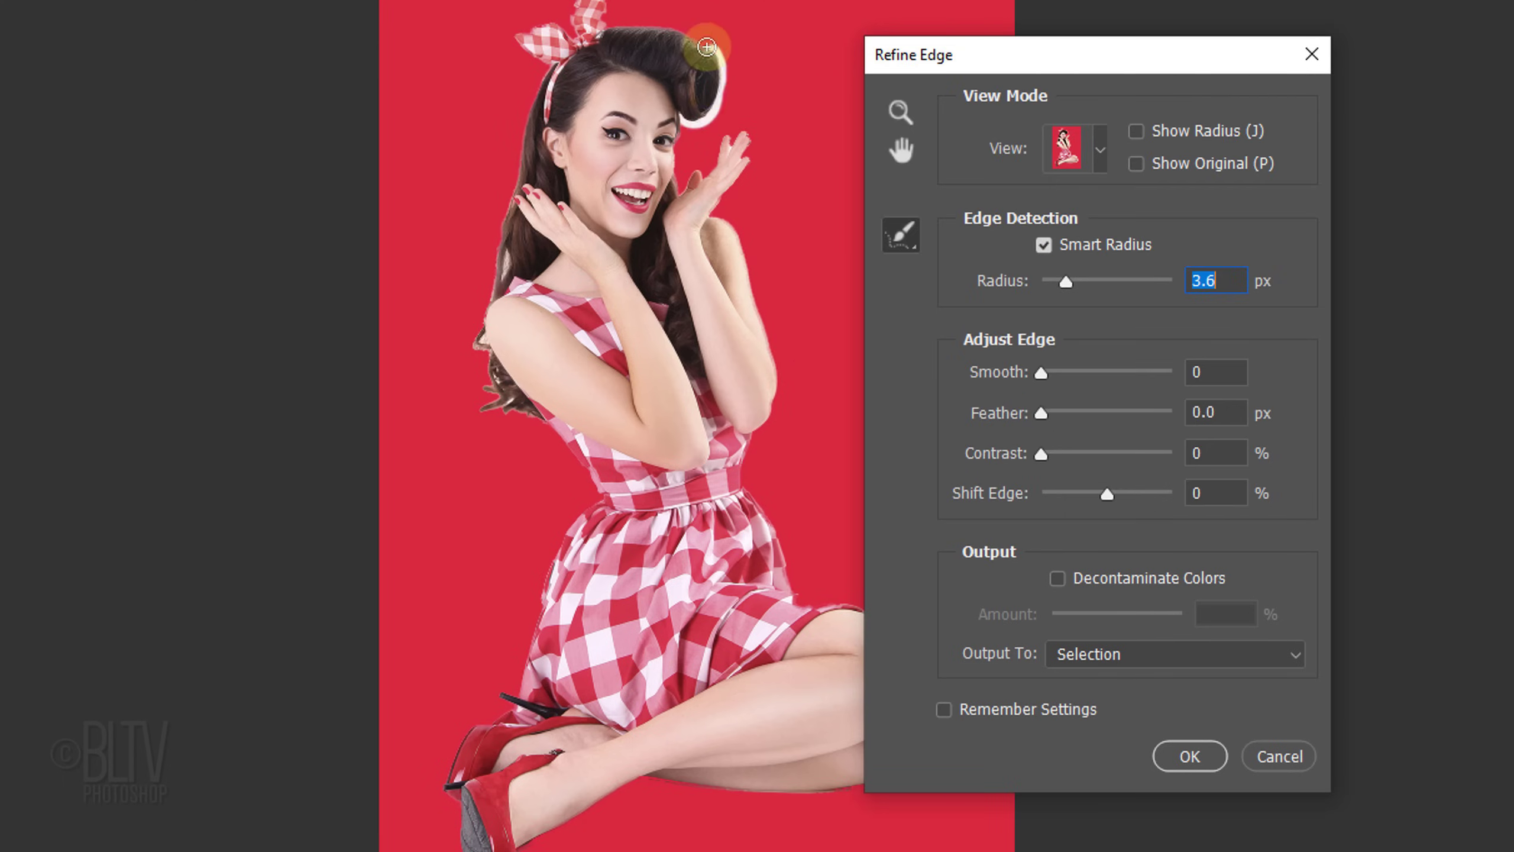
click(602, 29)
mouse_move(601, 28)
mouse_down()
mouse_move(536, 76)
mouse_move(500, 284)
mouse_move(521, 271)
mouse_move(494, 293)
mouse_move(492, 415)
mouse_move(492, 369)
mouse_move(540, 430)
mouse_up()
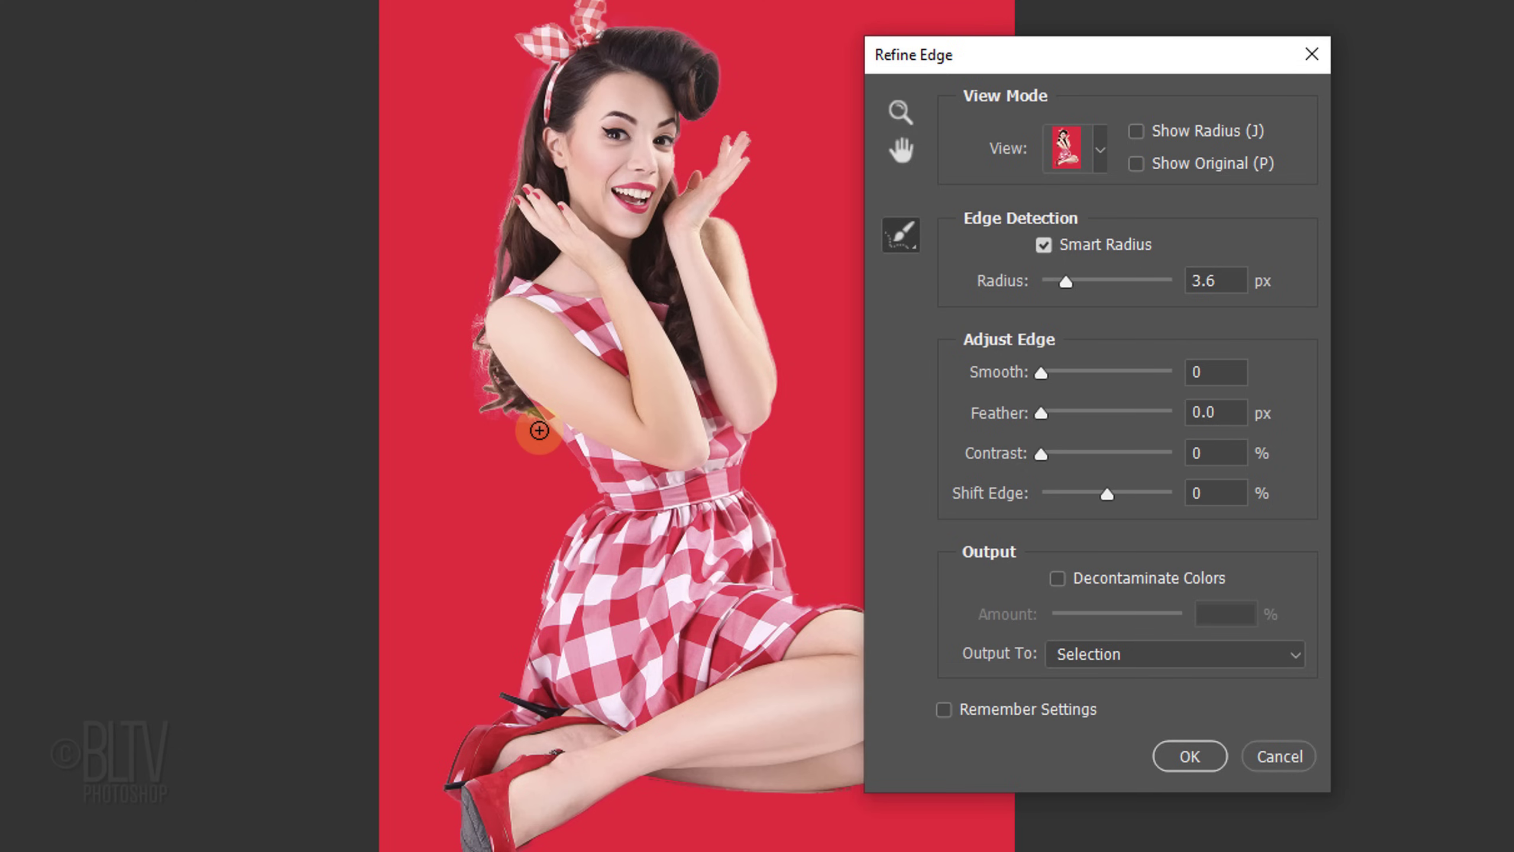
Step: Decontaminate colours at 100% and output as a New Layer with Layer Mask
click(1056, 580)
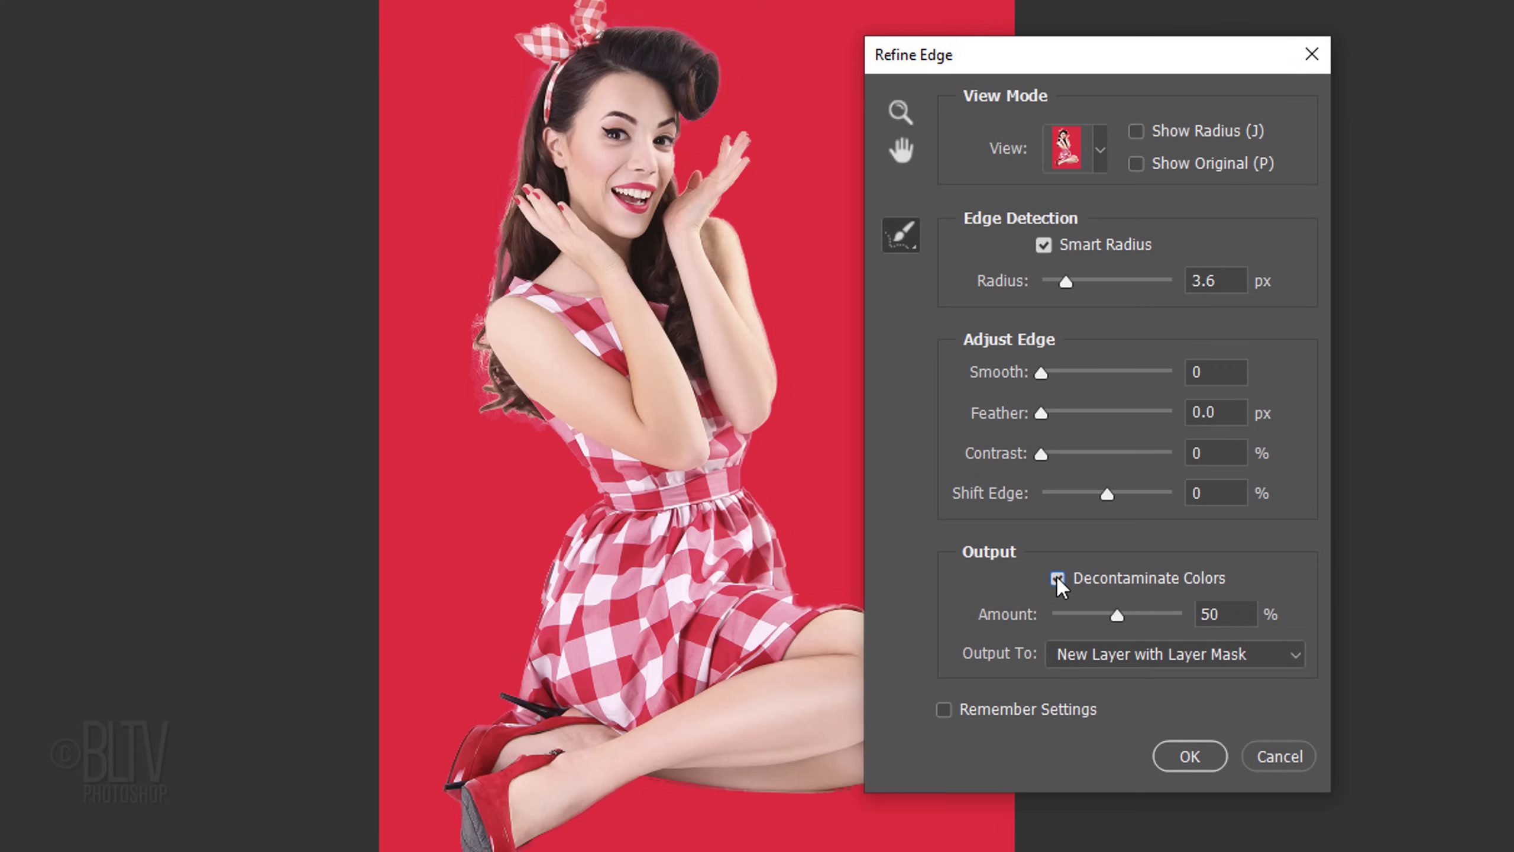
drag(1119, 615, 1240, 618)
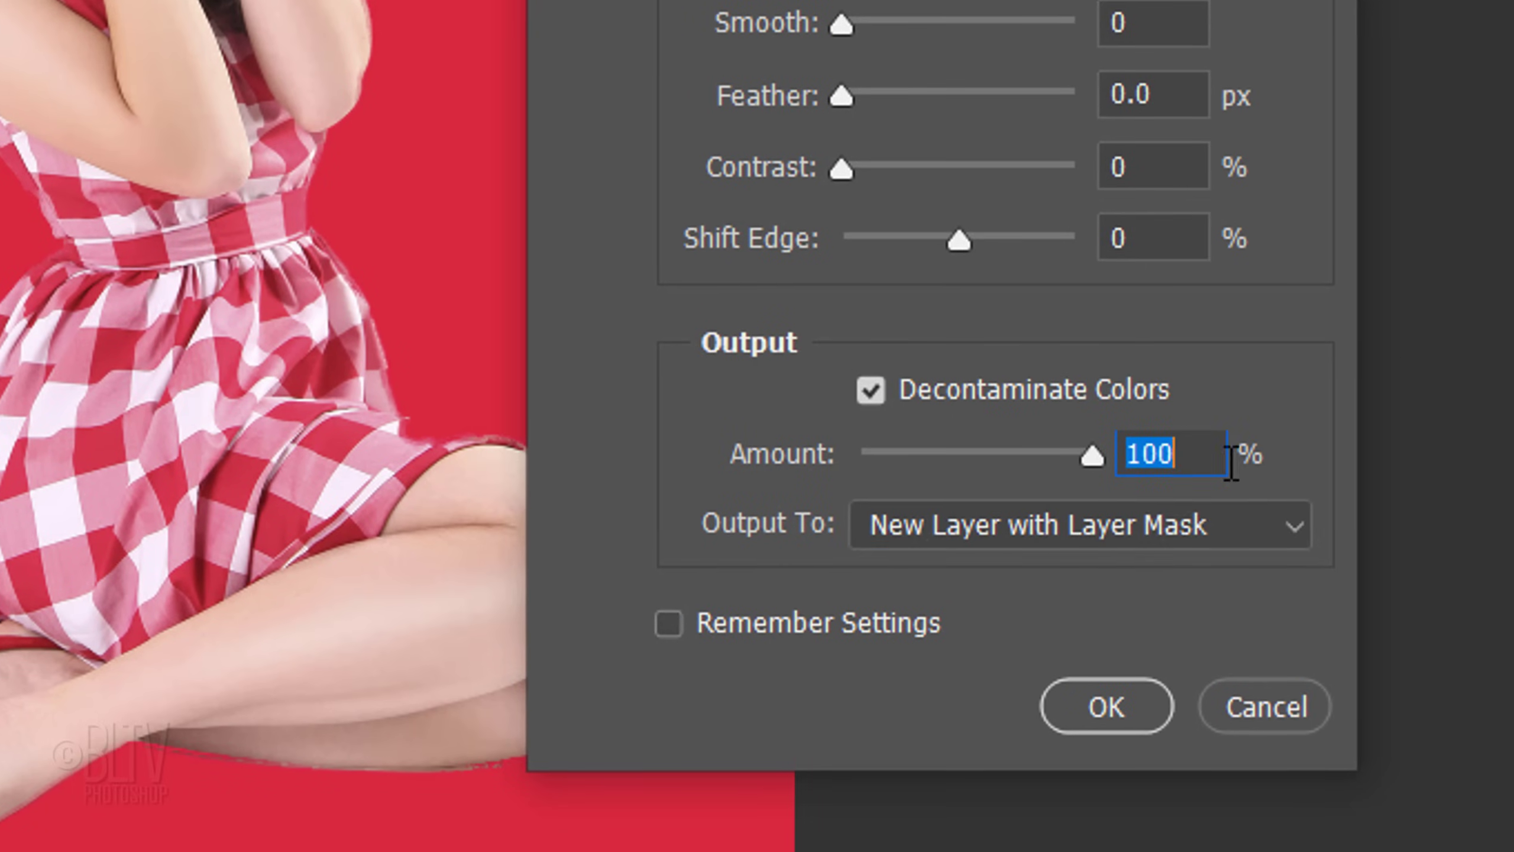
click(1217, 648)
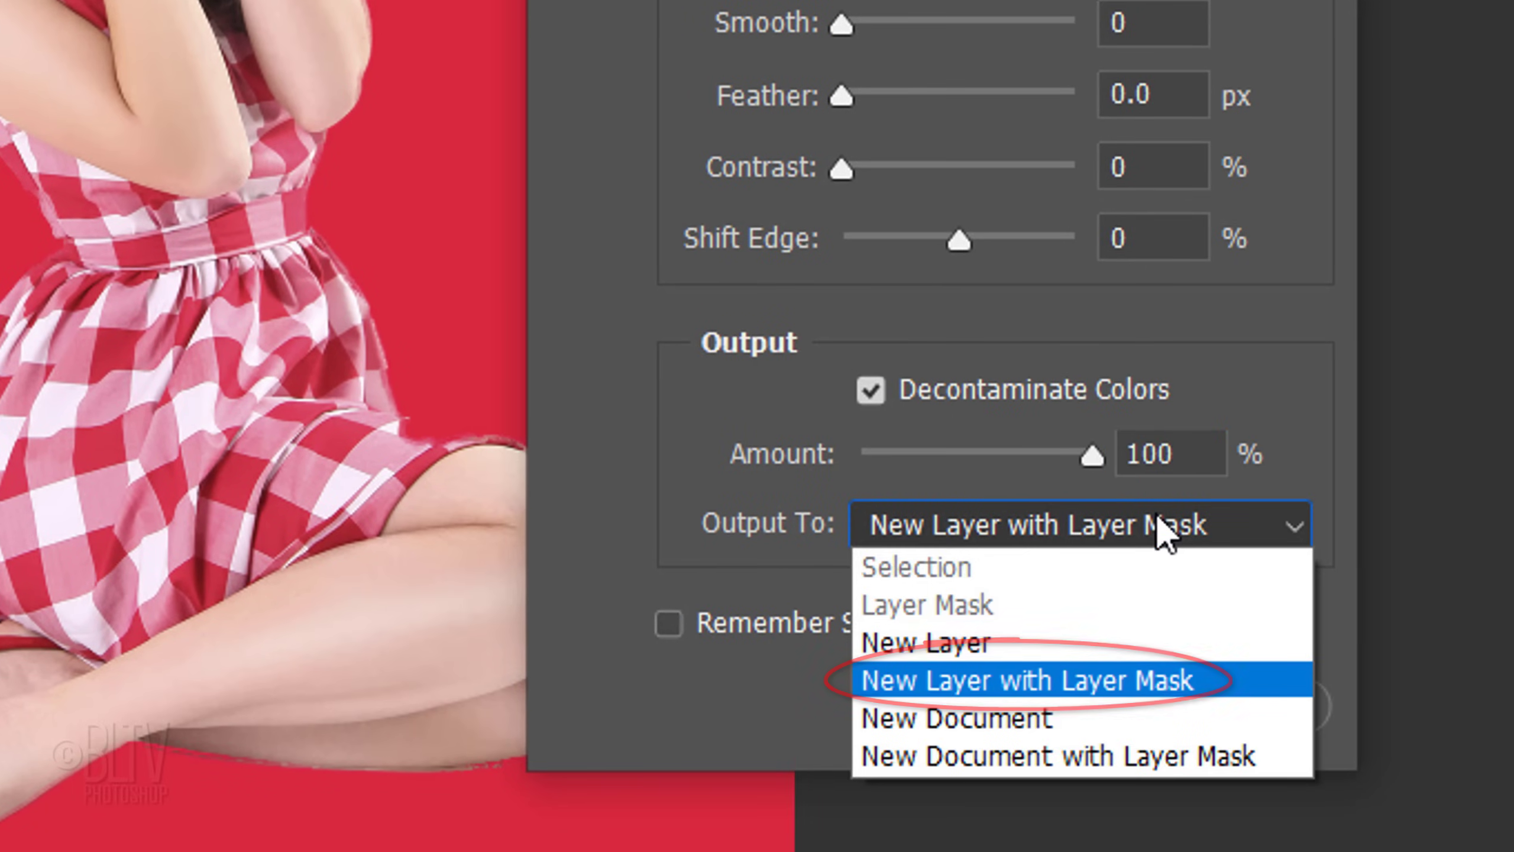
click(1156, 513)
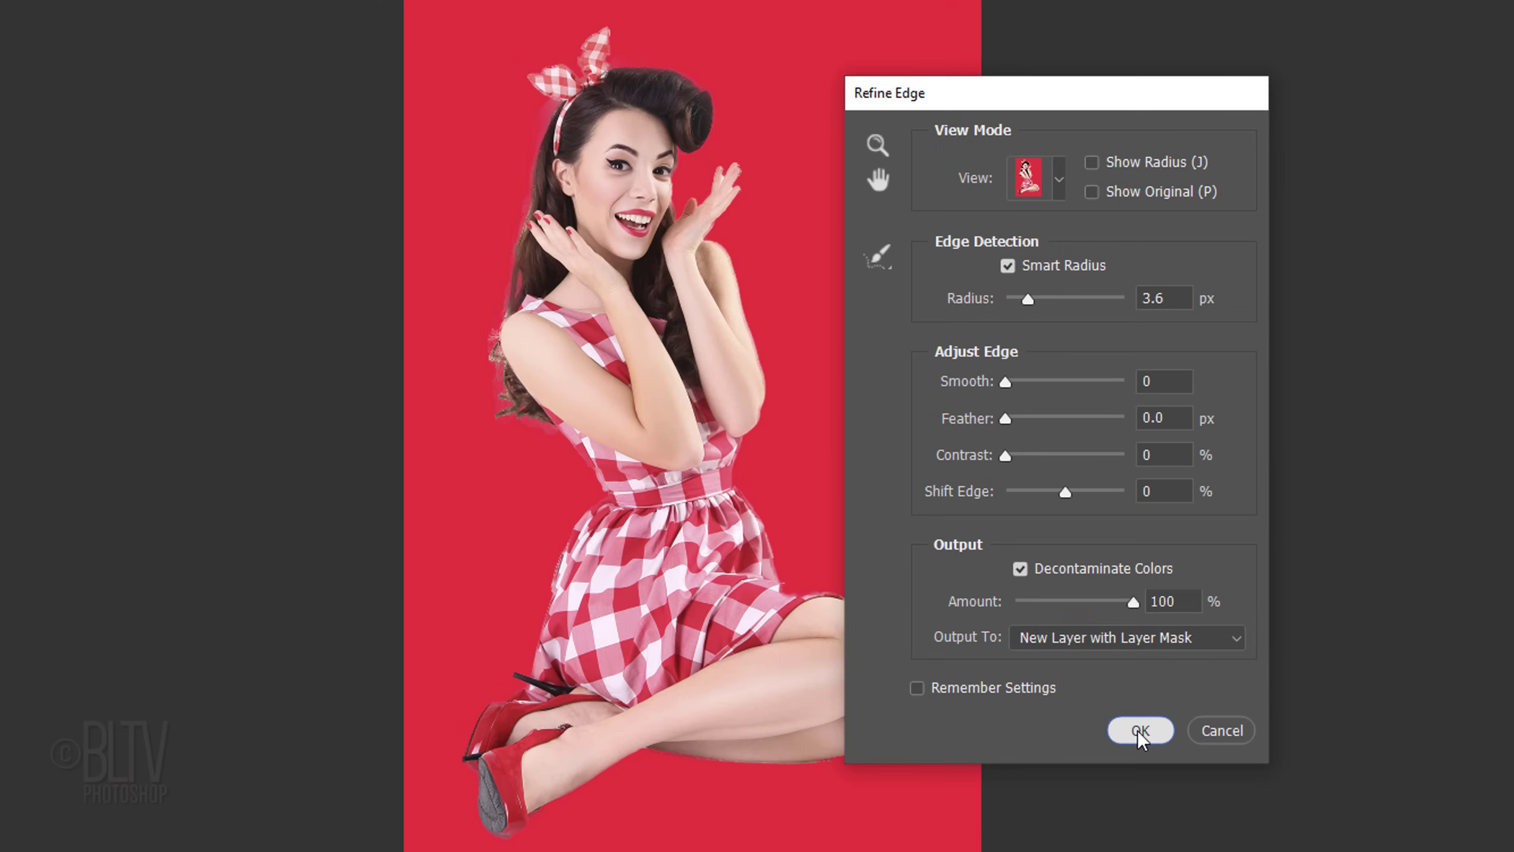
click(1140, 731)
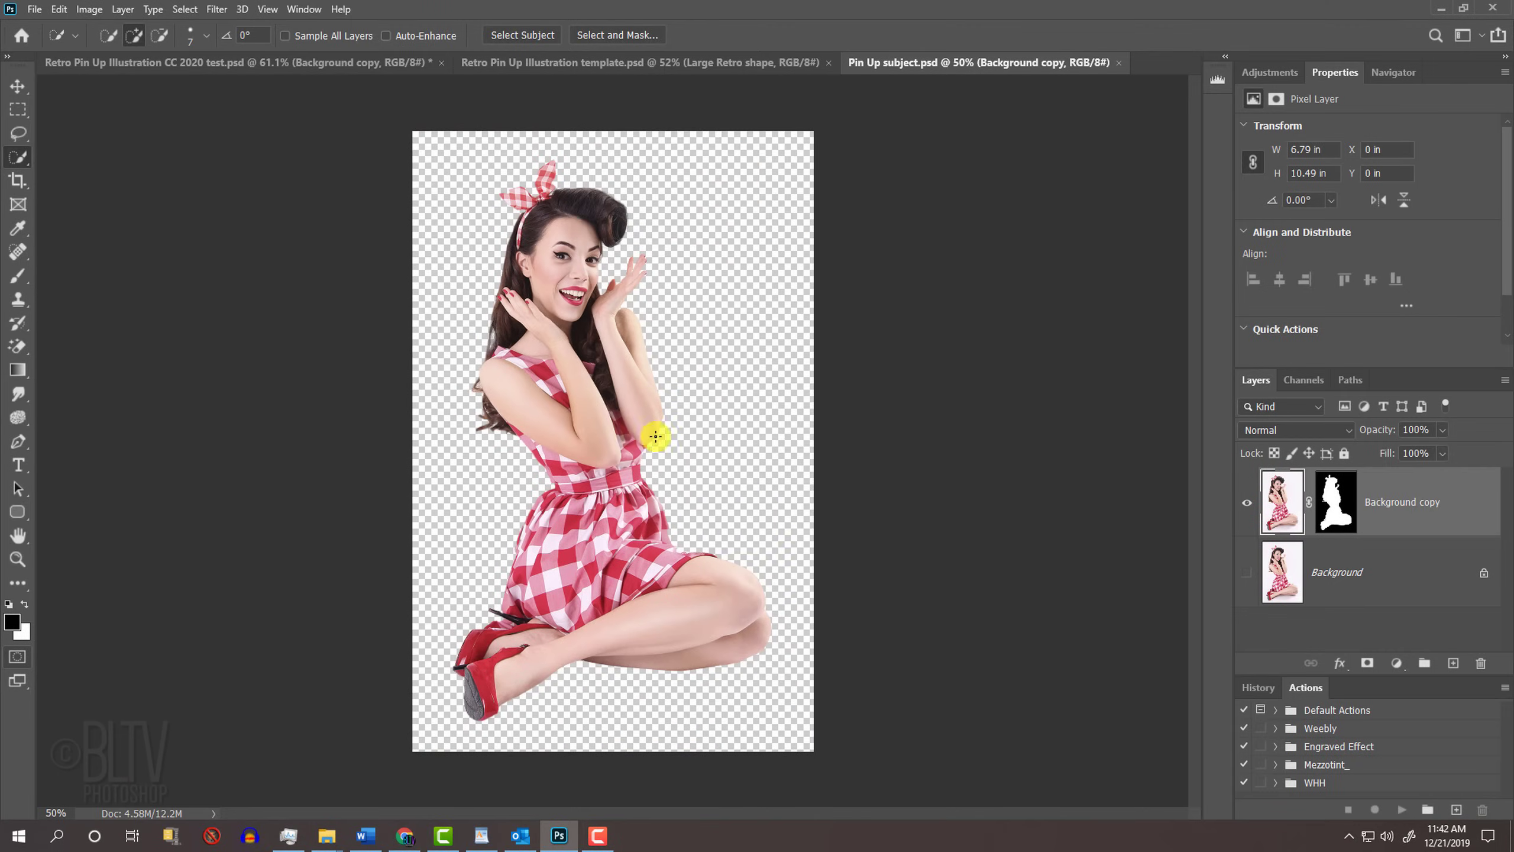
Step: Bring the cut-out woman into the retro template, scale her slightly from centre and shift her left
key(v)
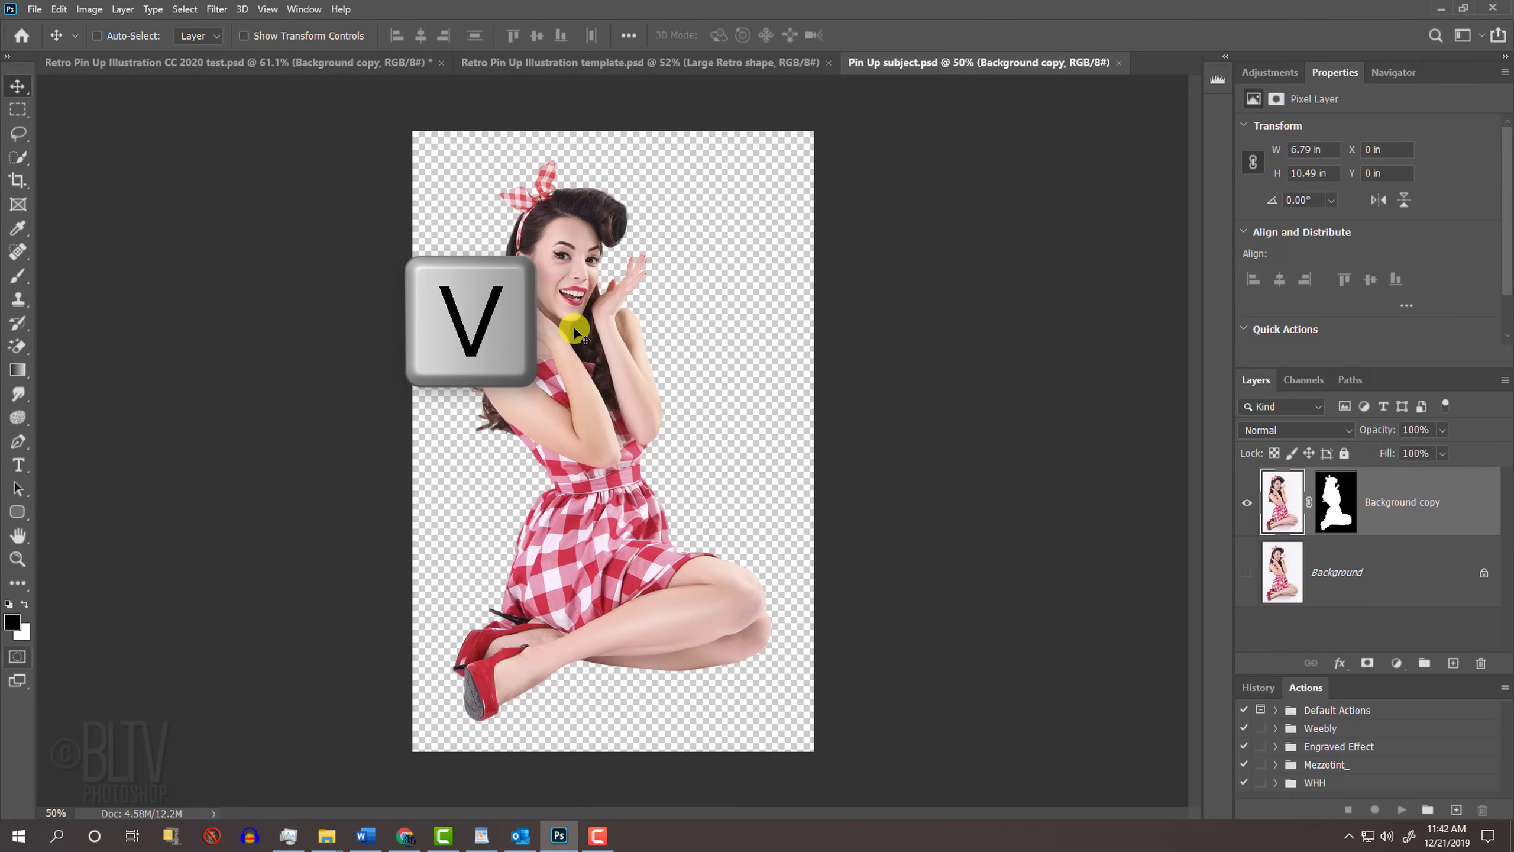
drag(575, 331, 614, 464)
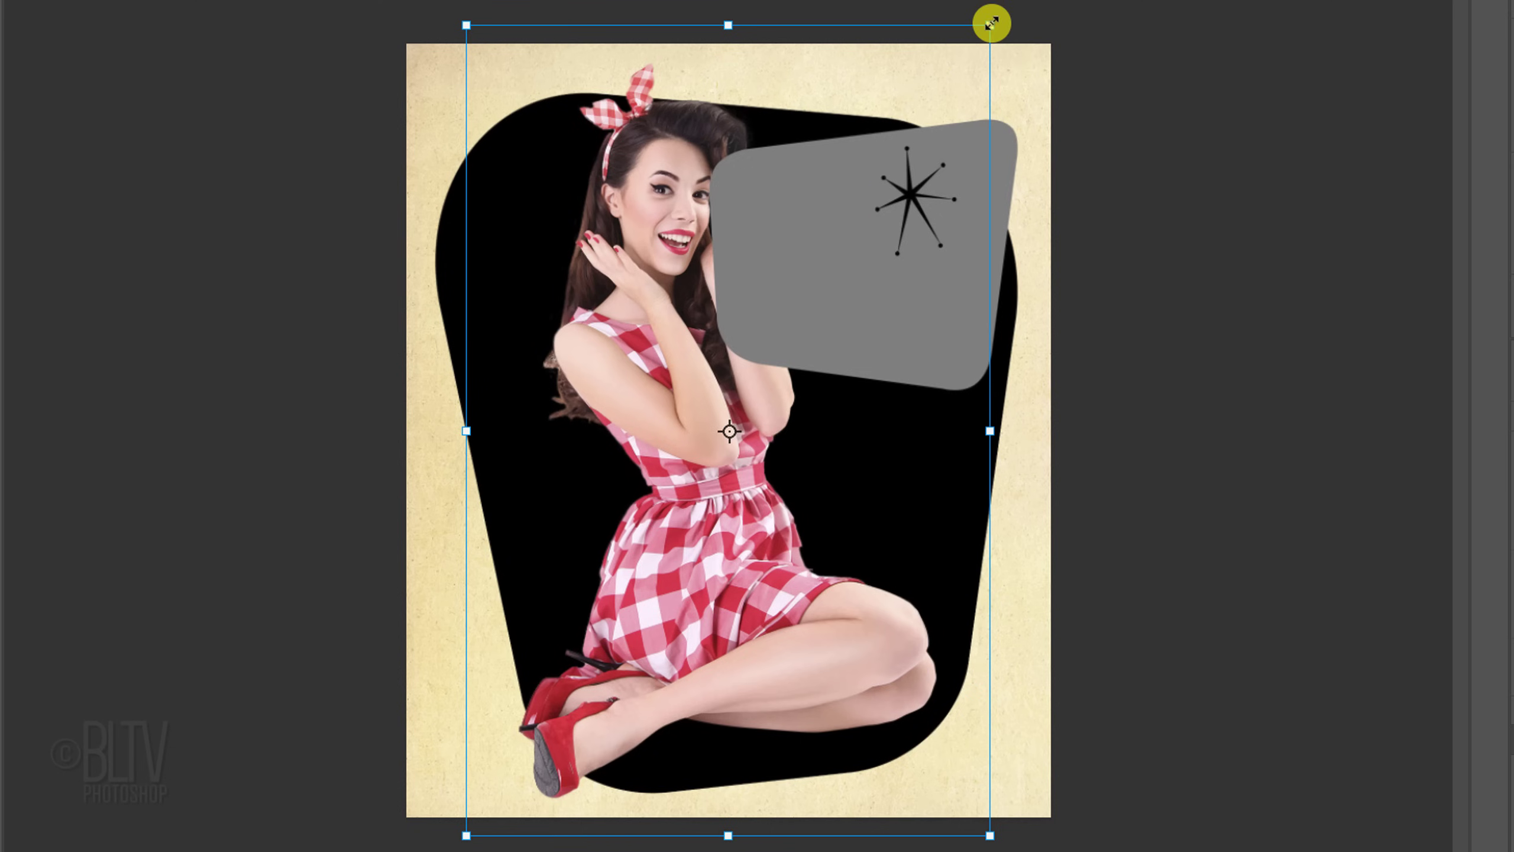
key(alt+shift)
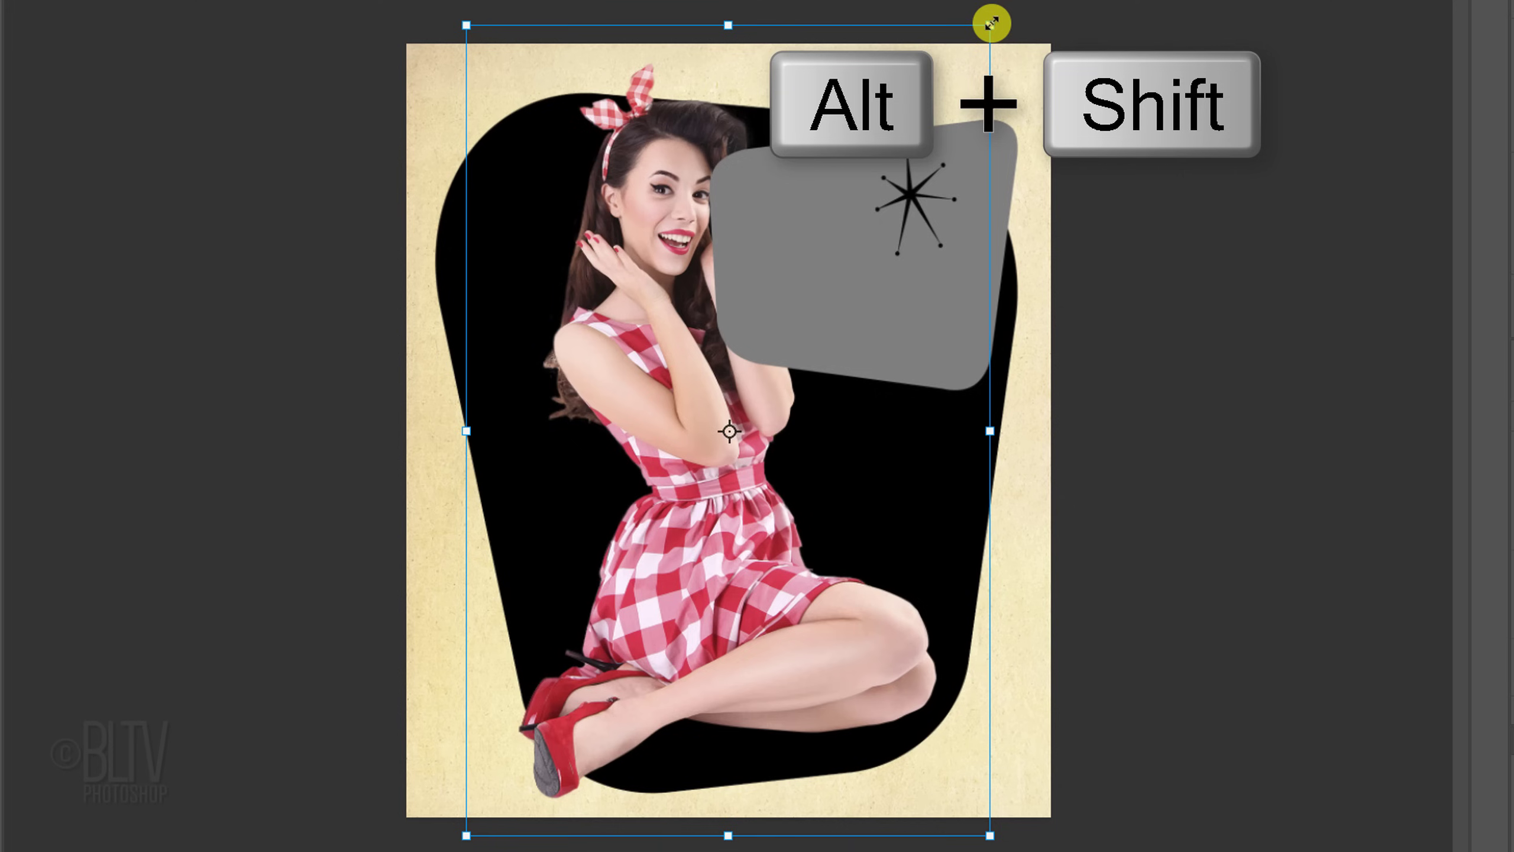
mouse_move(991, 24)
mouse_down()
mouse_move(787, 220)
mouse_move(1004, 47)
mouse_move(992, 24)
mouse_up()
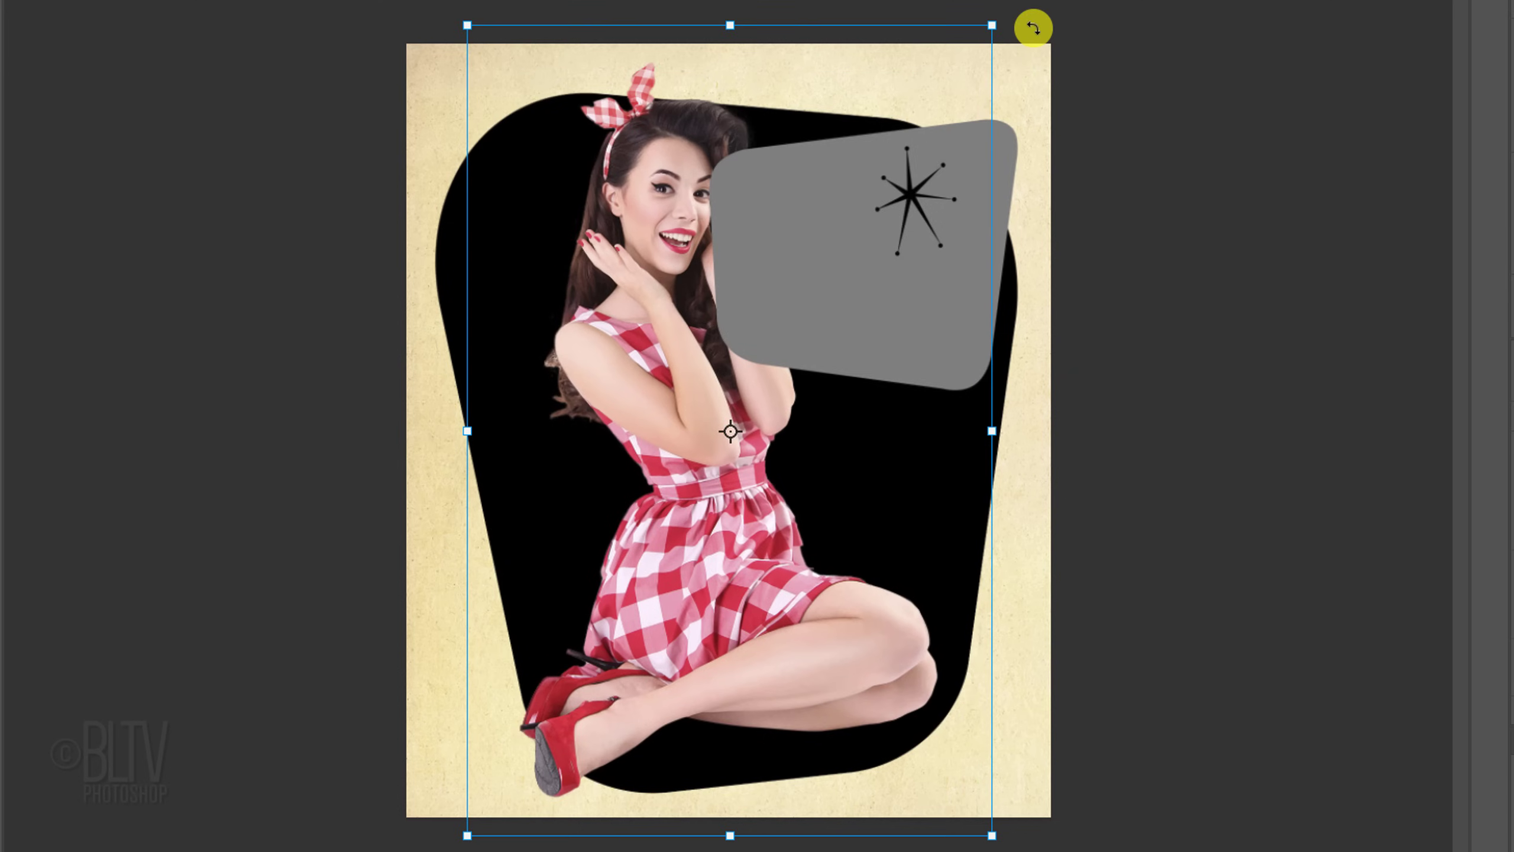
key(alt)
drag(667, 187, 593, 191)
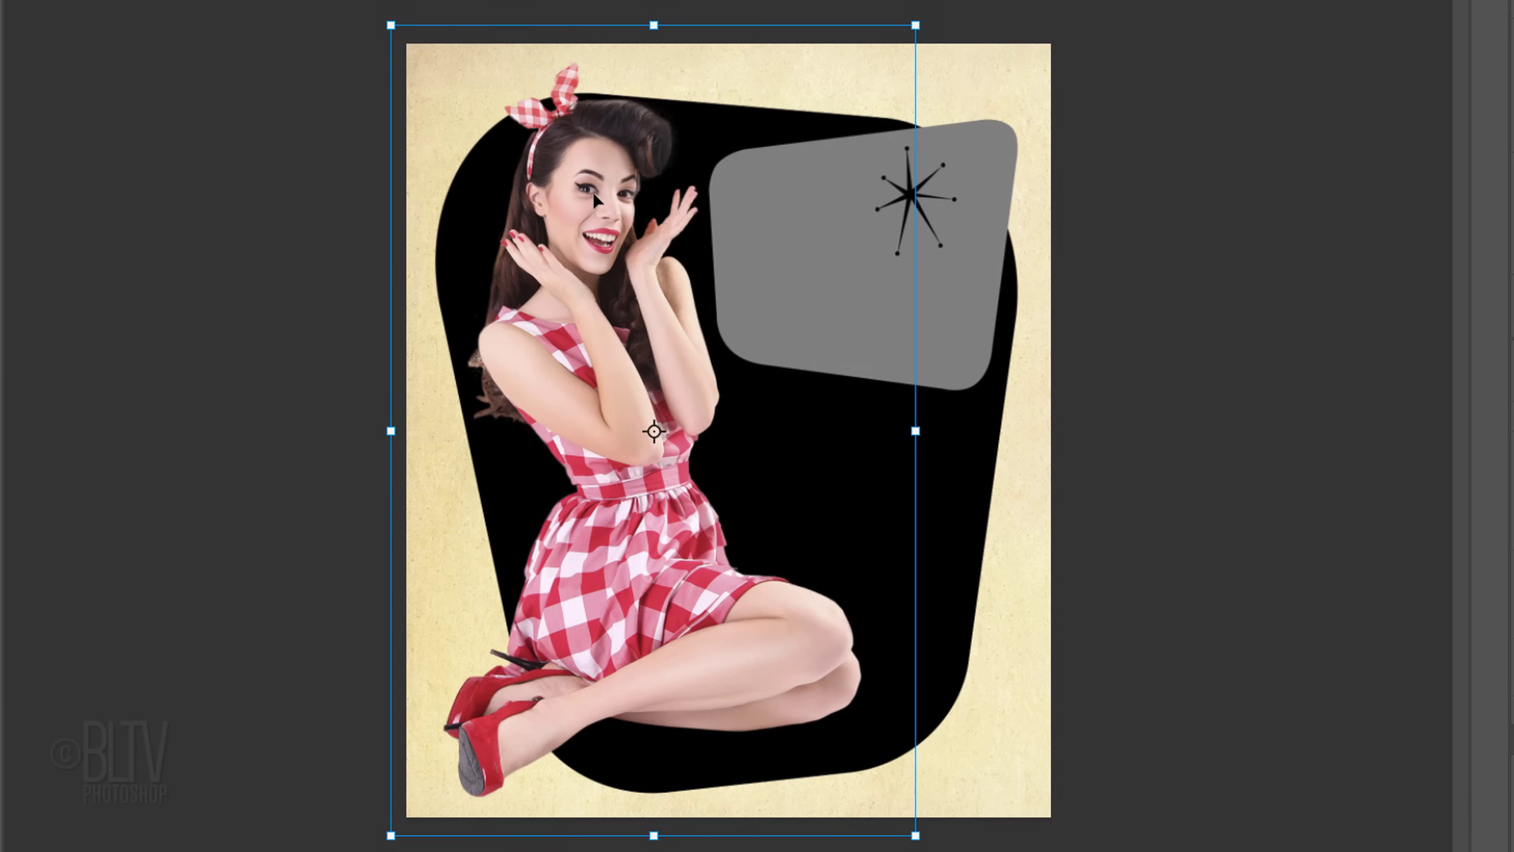
key(Return)
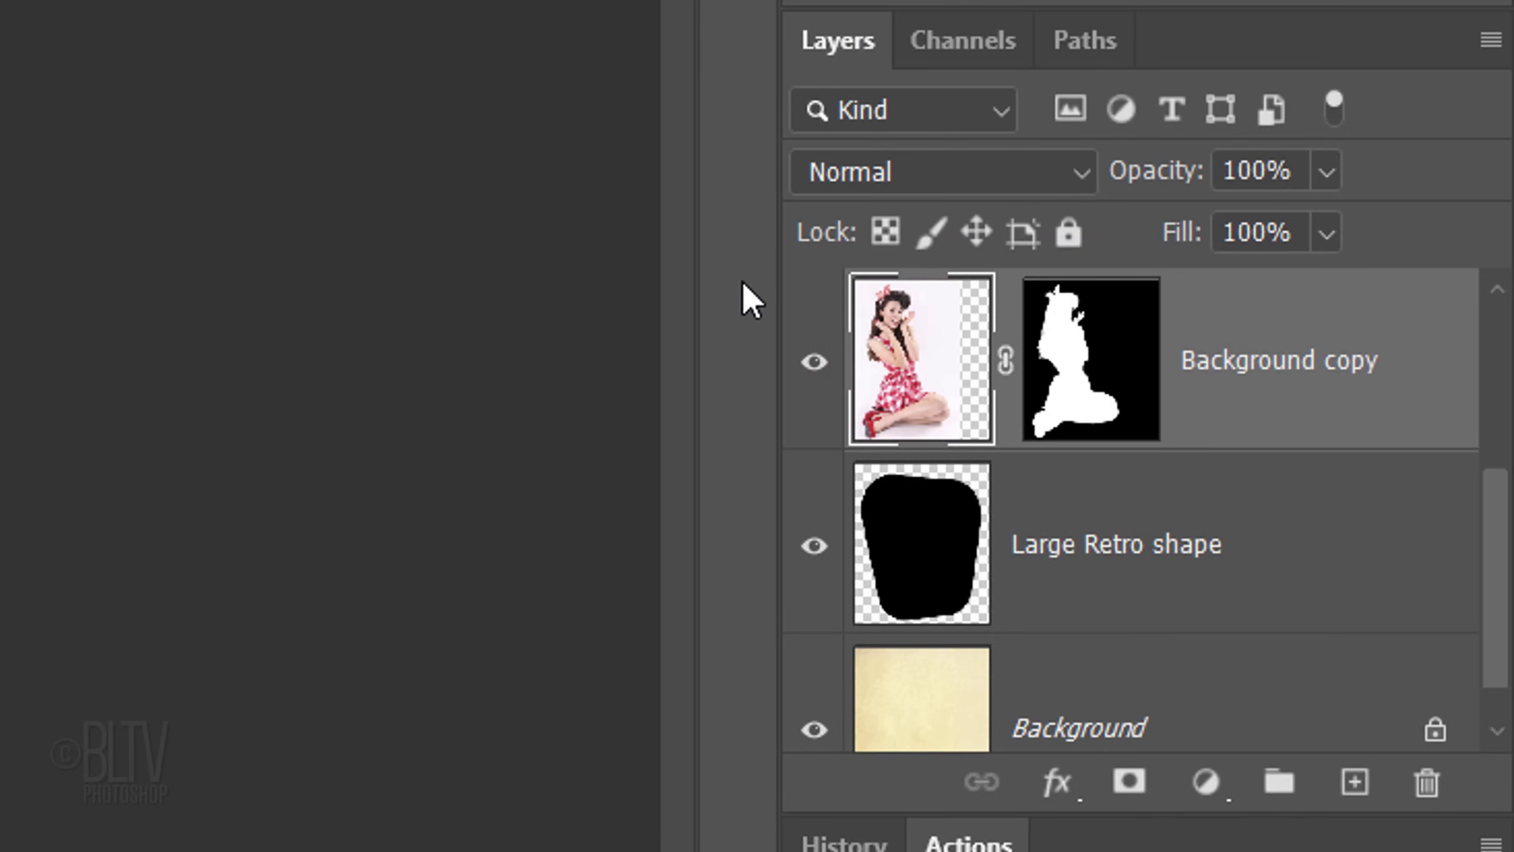
Step: Convert the Background copy layer to a smart object and raise it two levels
click(1493, 41)
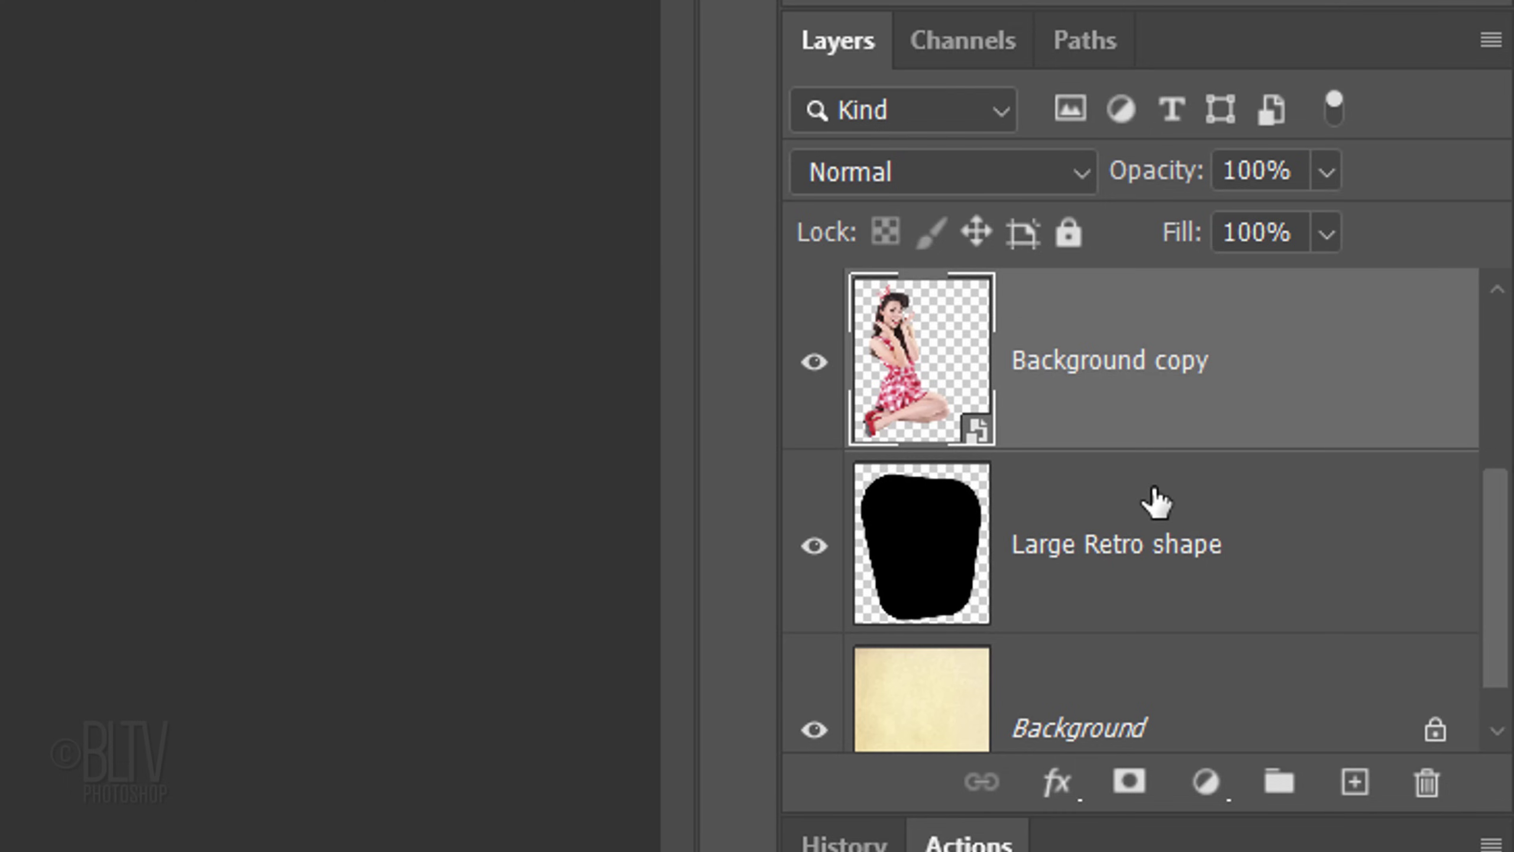
key(ctrl+bracketright)
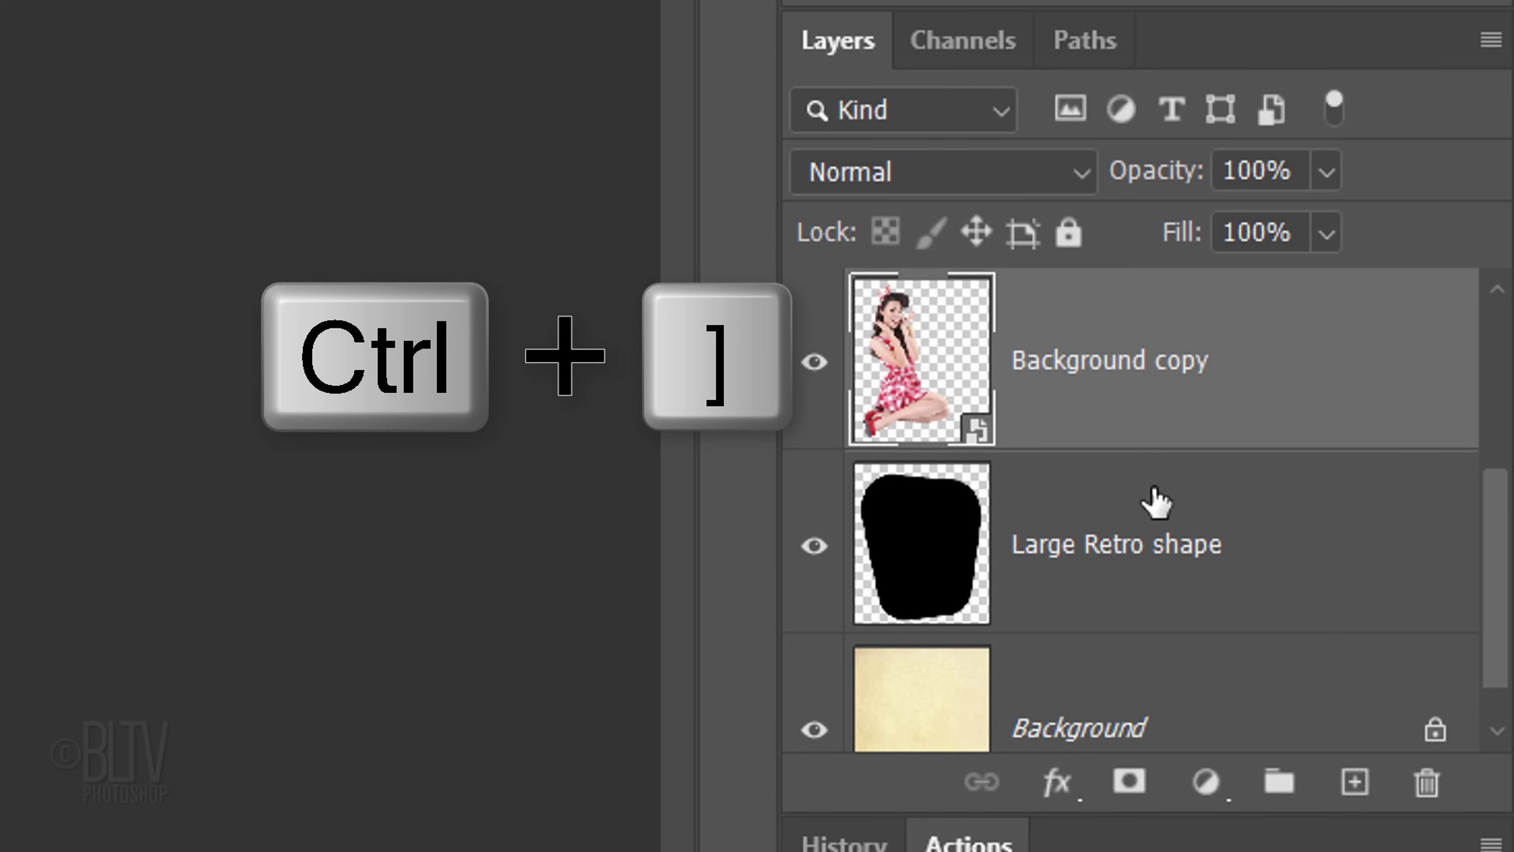
key(ctrl+bracketright)
key(ctrl+bracketright)
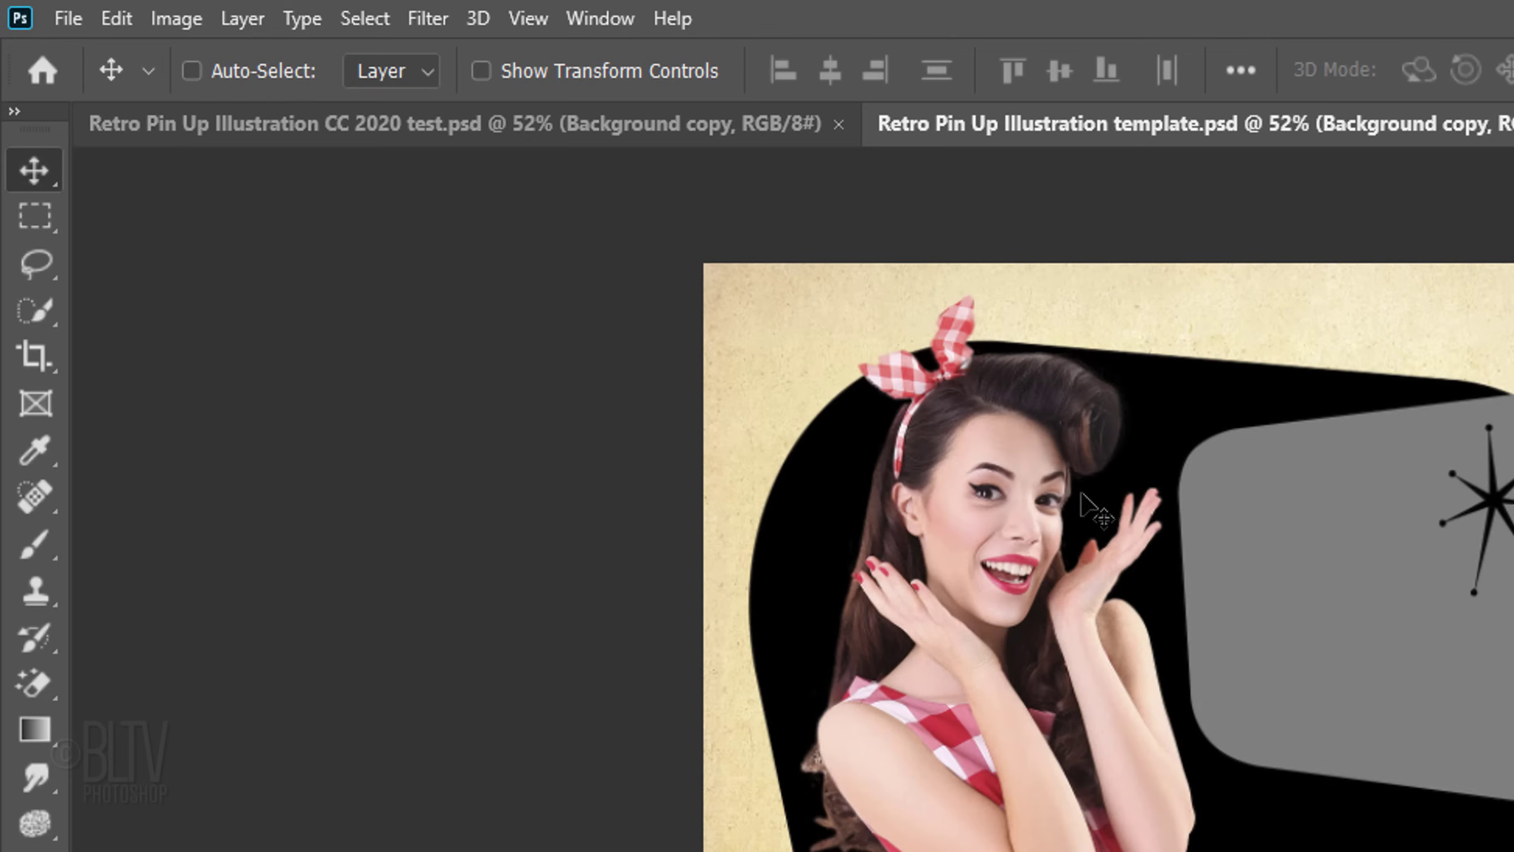
Step: Apply Shadows/Highlights with Shadows Amount 50% and Highlights Amount 20%
click(139, 16)
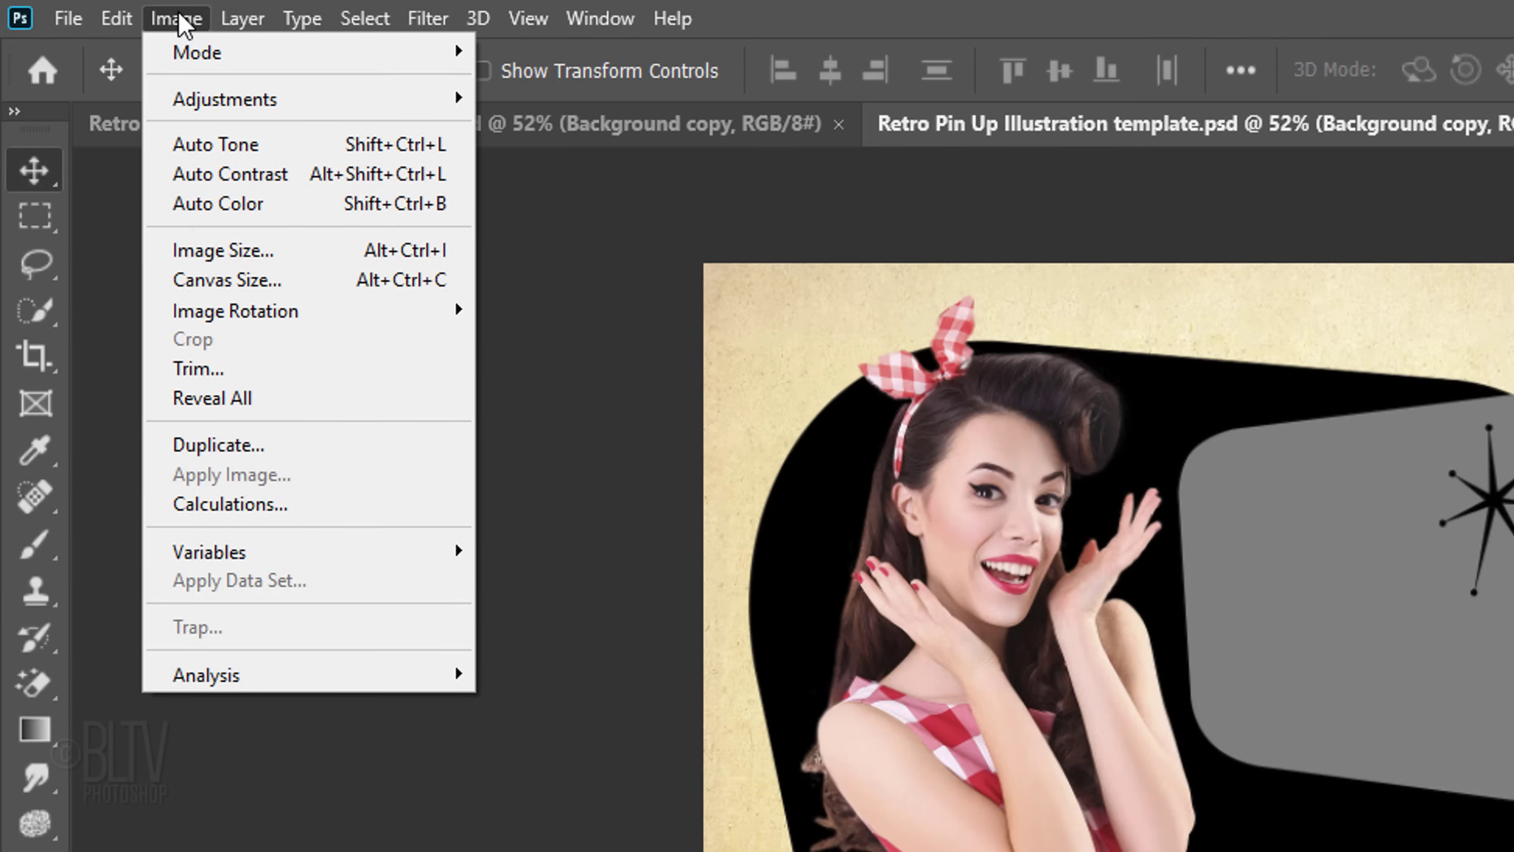
mouse_move(246, 97)
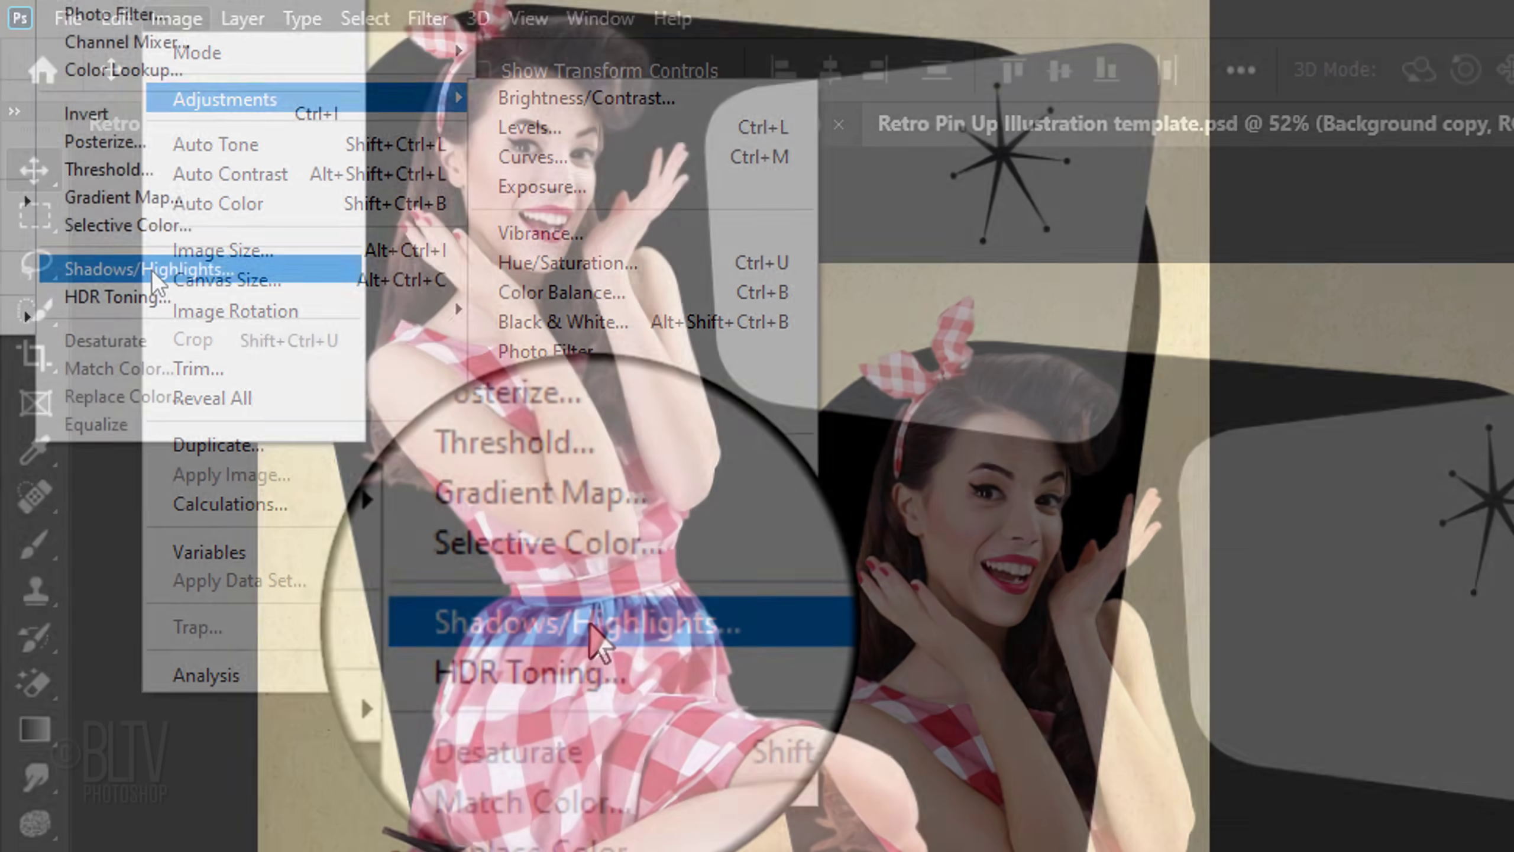
click(590, 617)
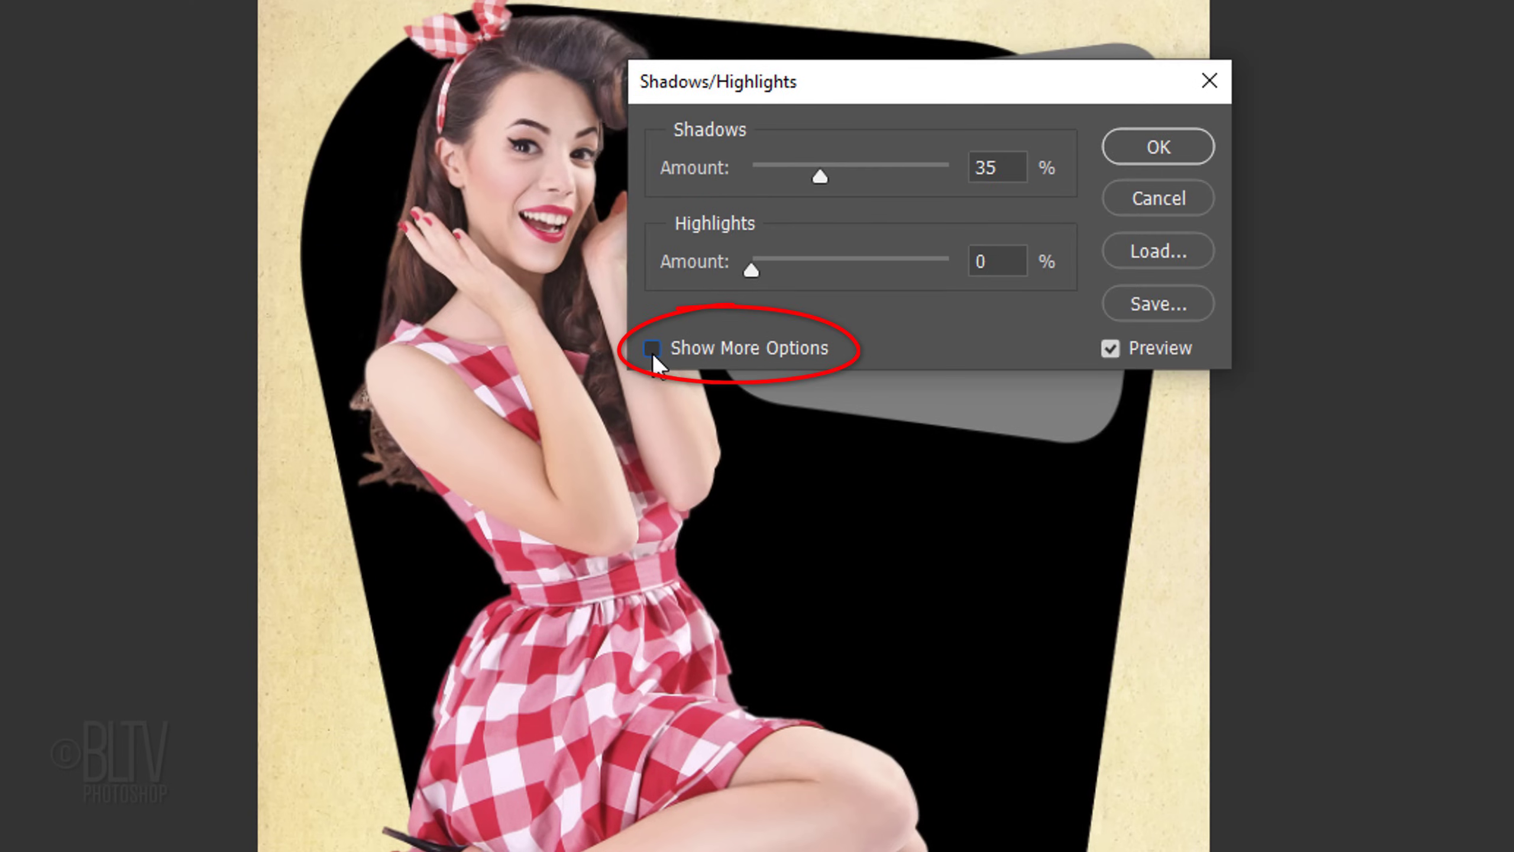
click(652, 348)
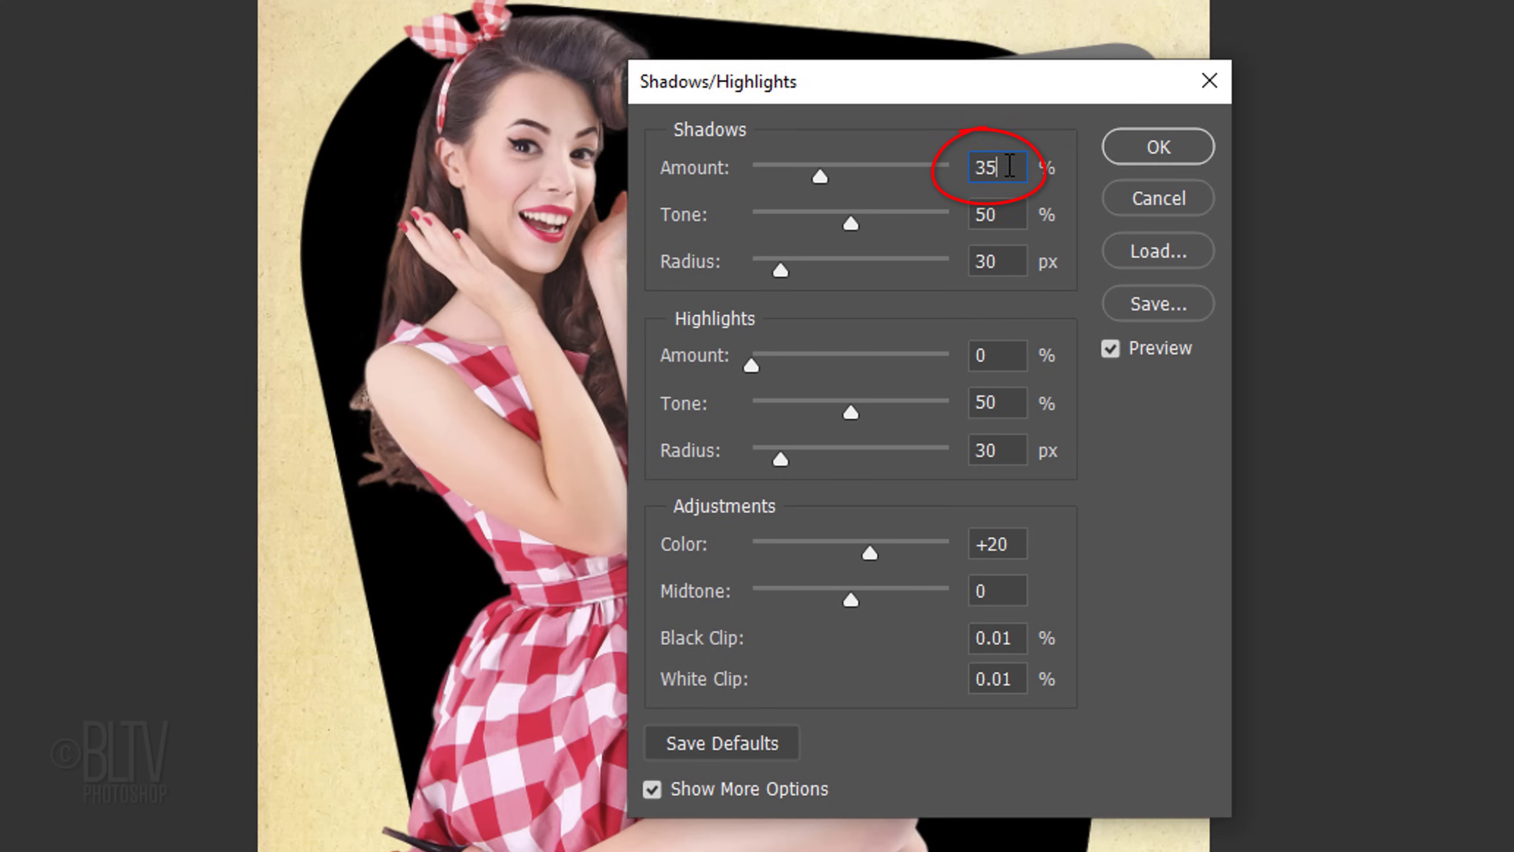
text(50)
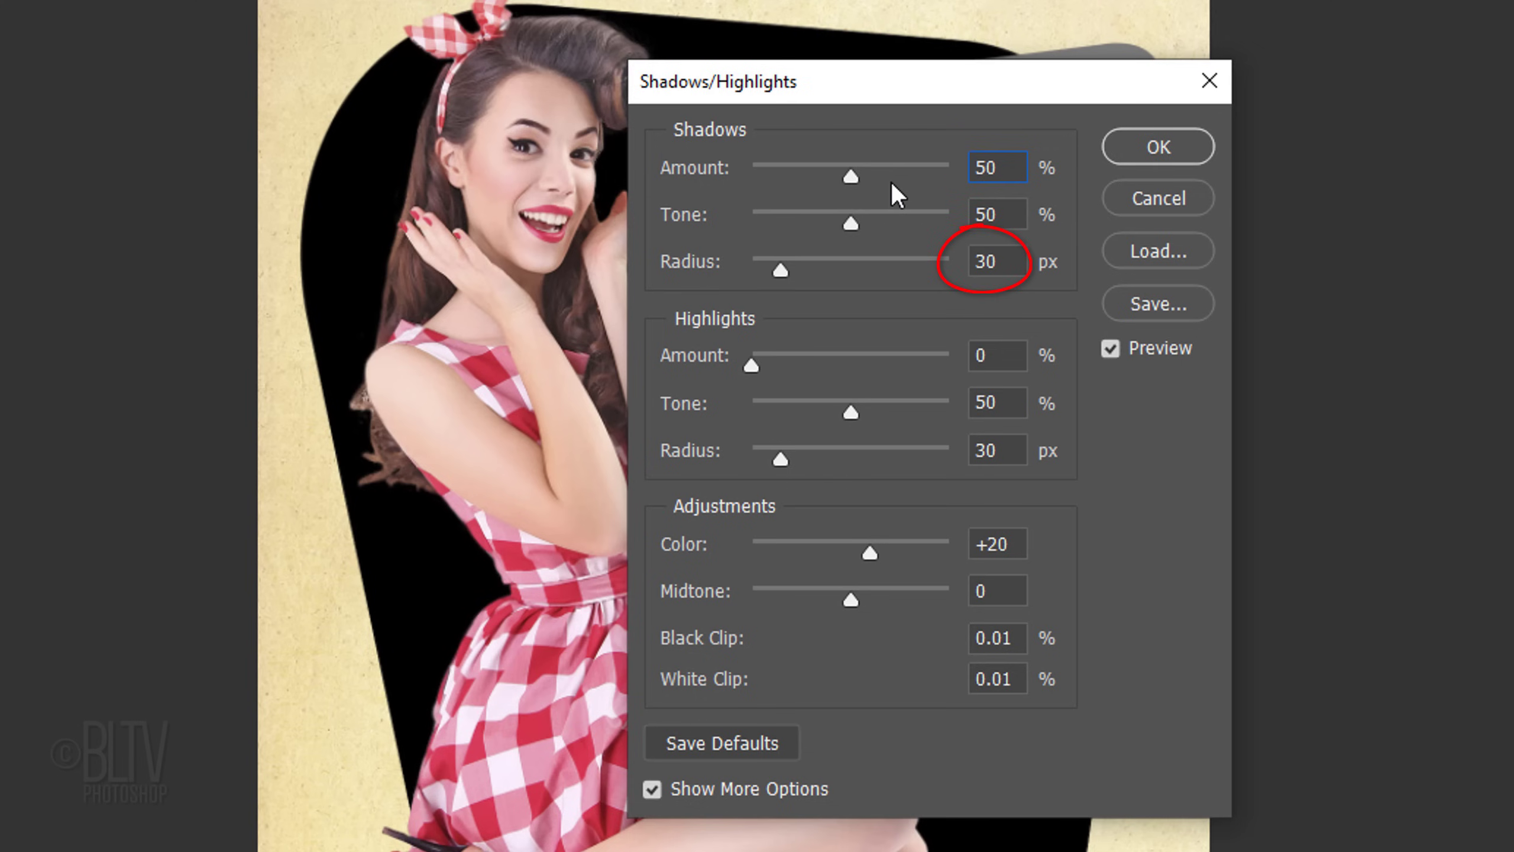
click(1003, 358)
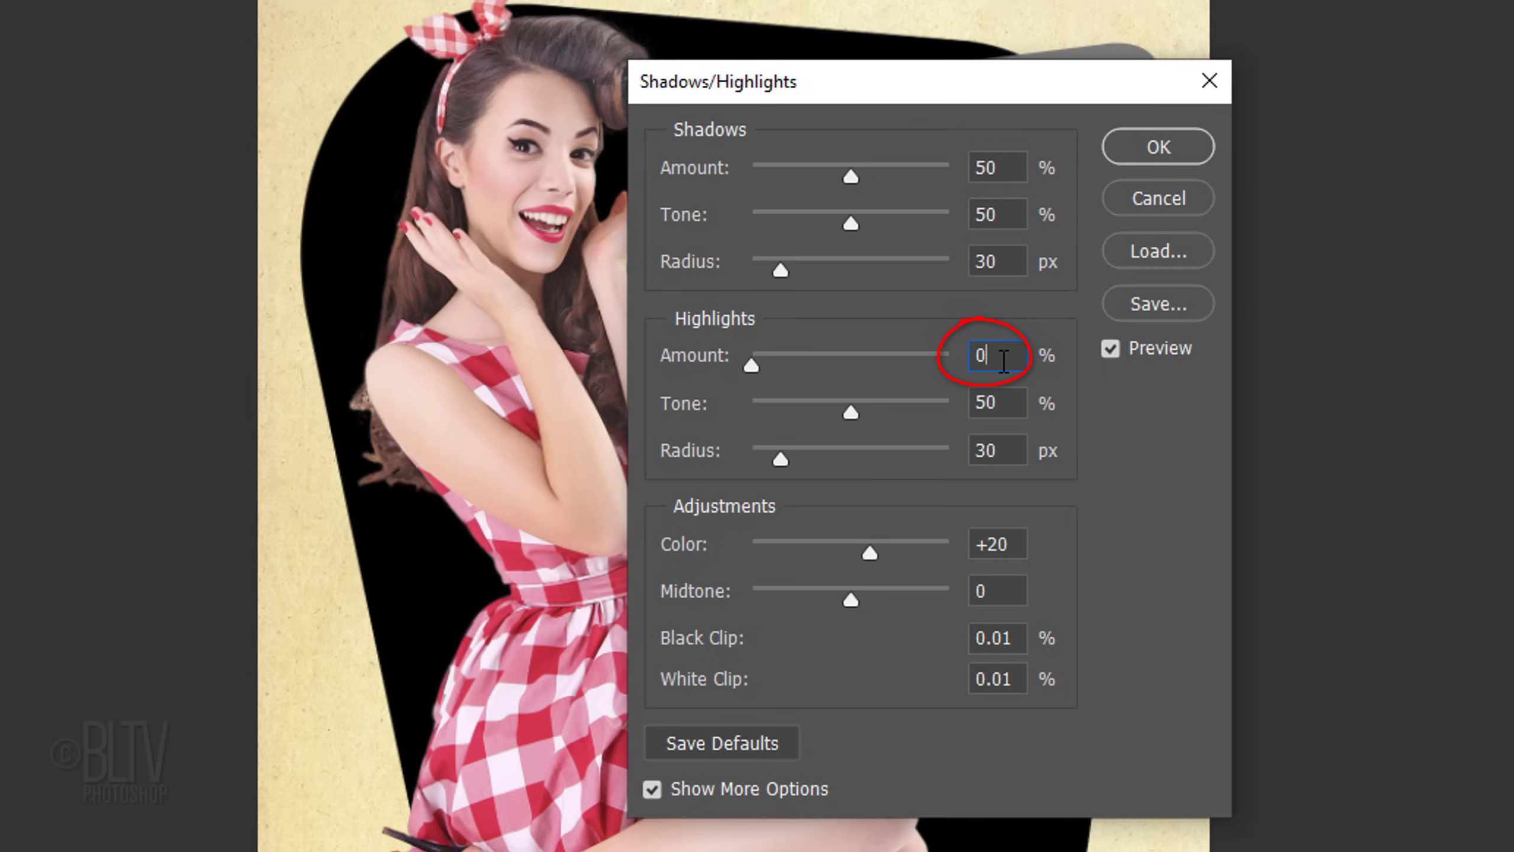
key(BackSpace)
text(20)
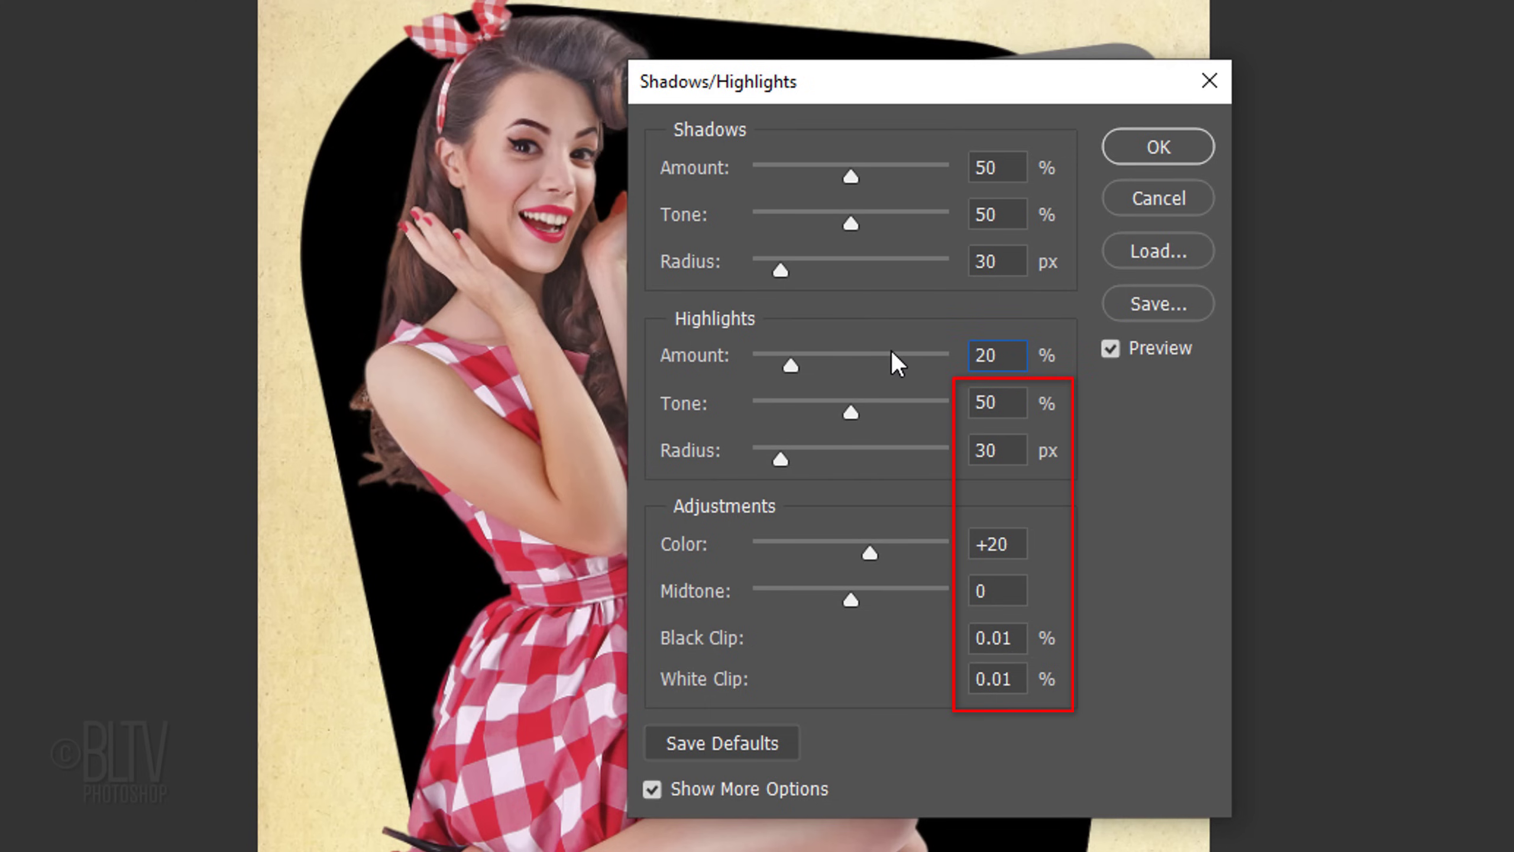
click(1156, 156)
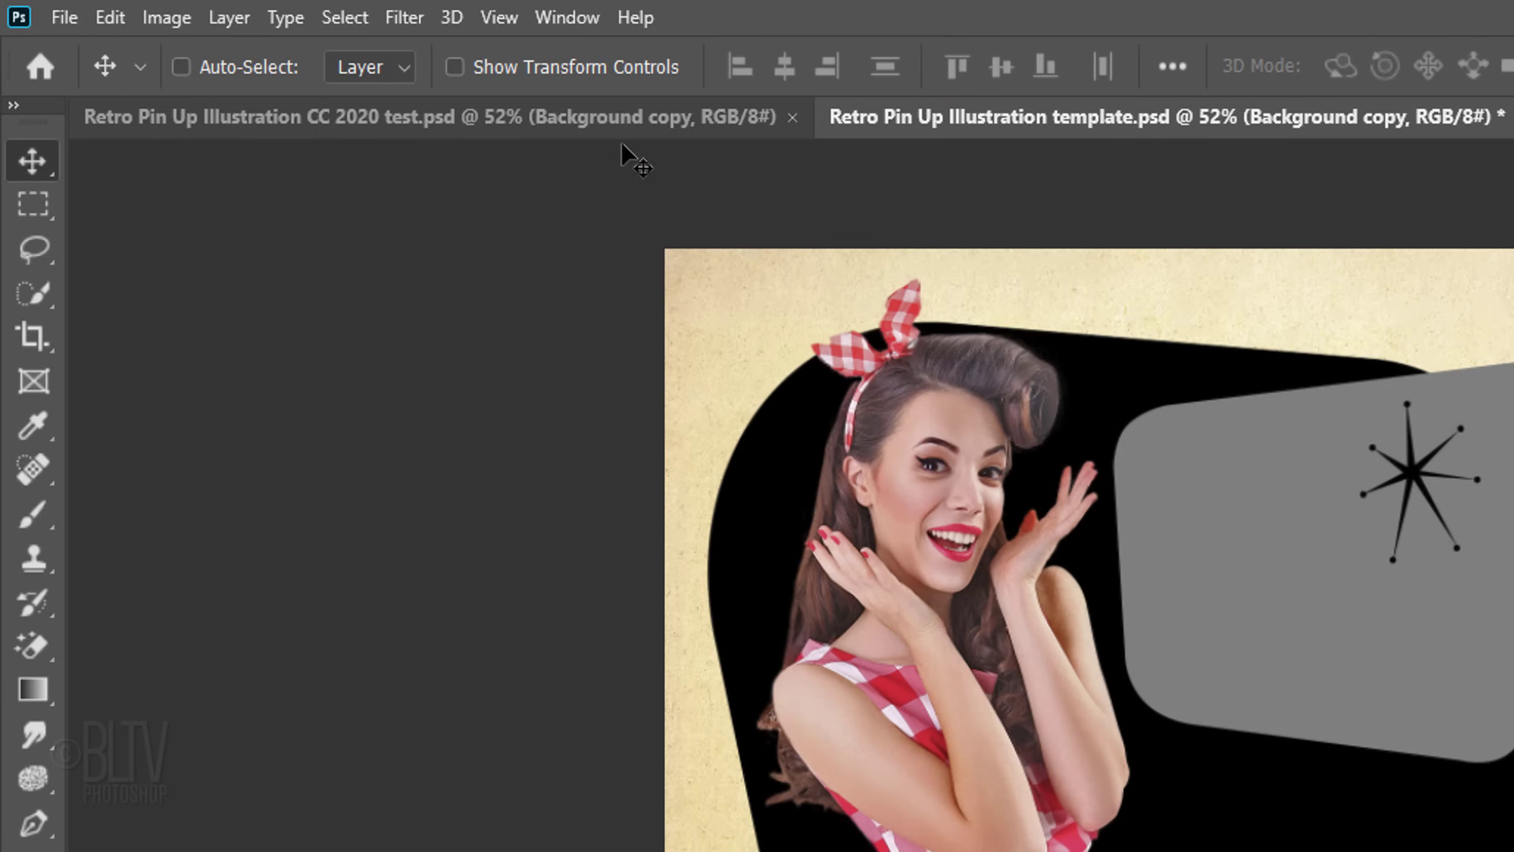
Step: Apply Oil Paint with Stylization 2.0, Cleanliness 0.9, Scale 0.1, Bristle Detail 0, lighting off
click(406, 19)
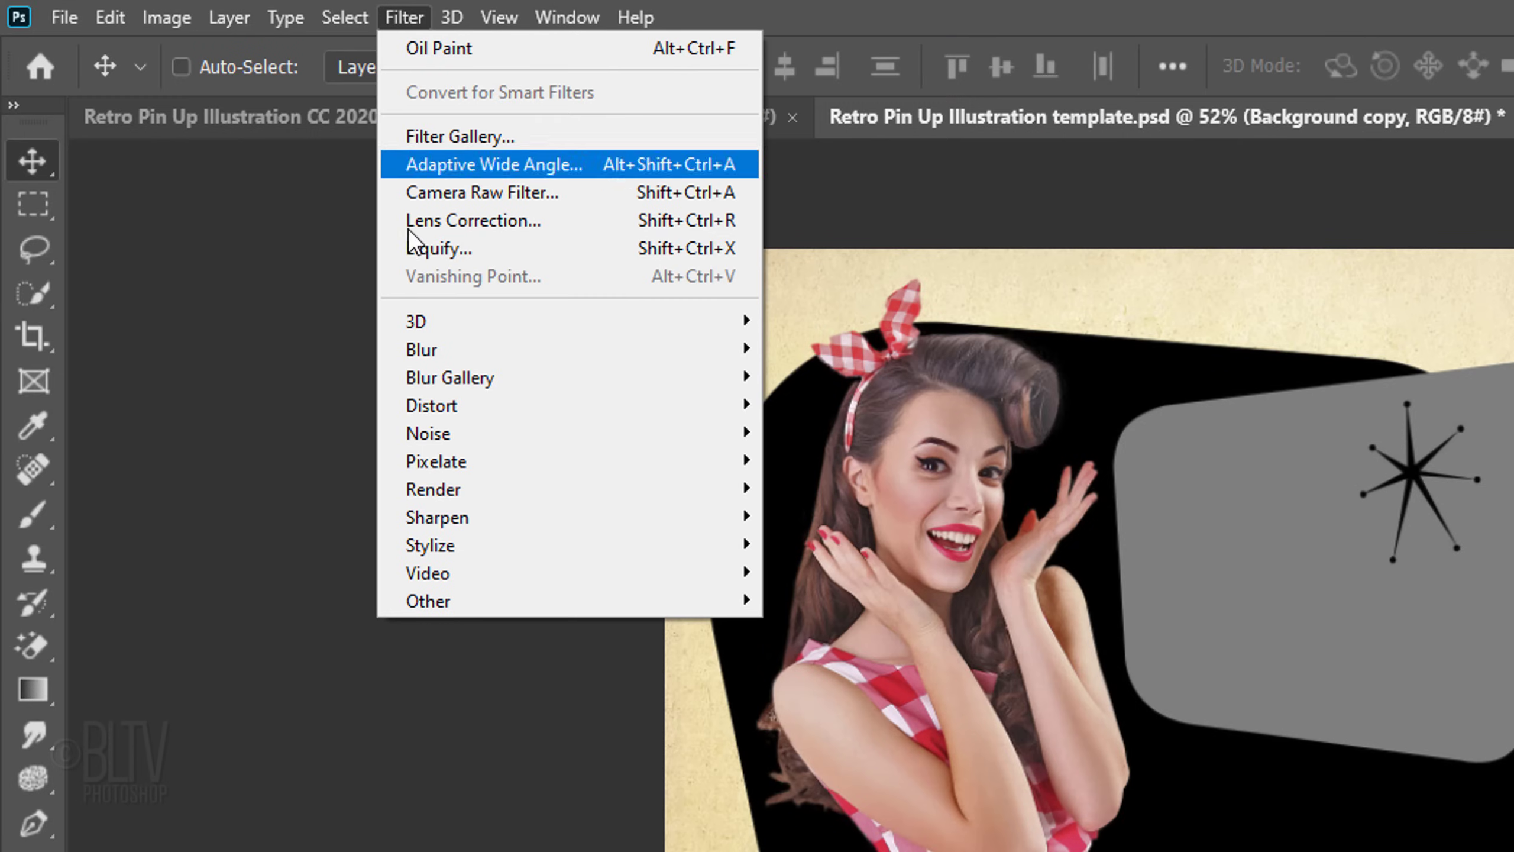
mouse_move(424, 545)
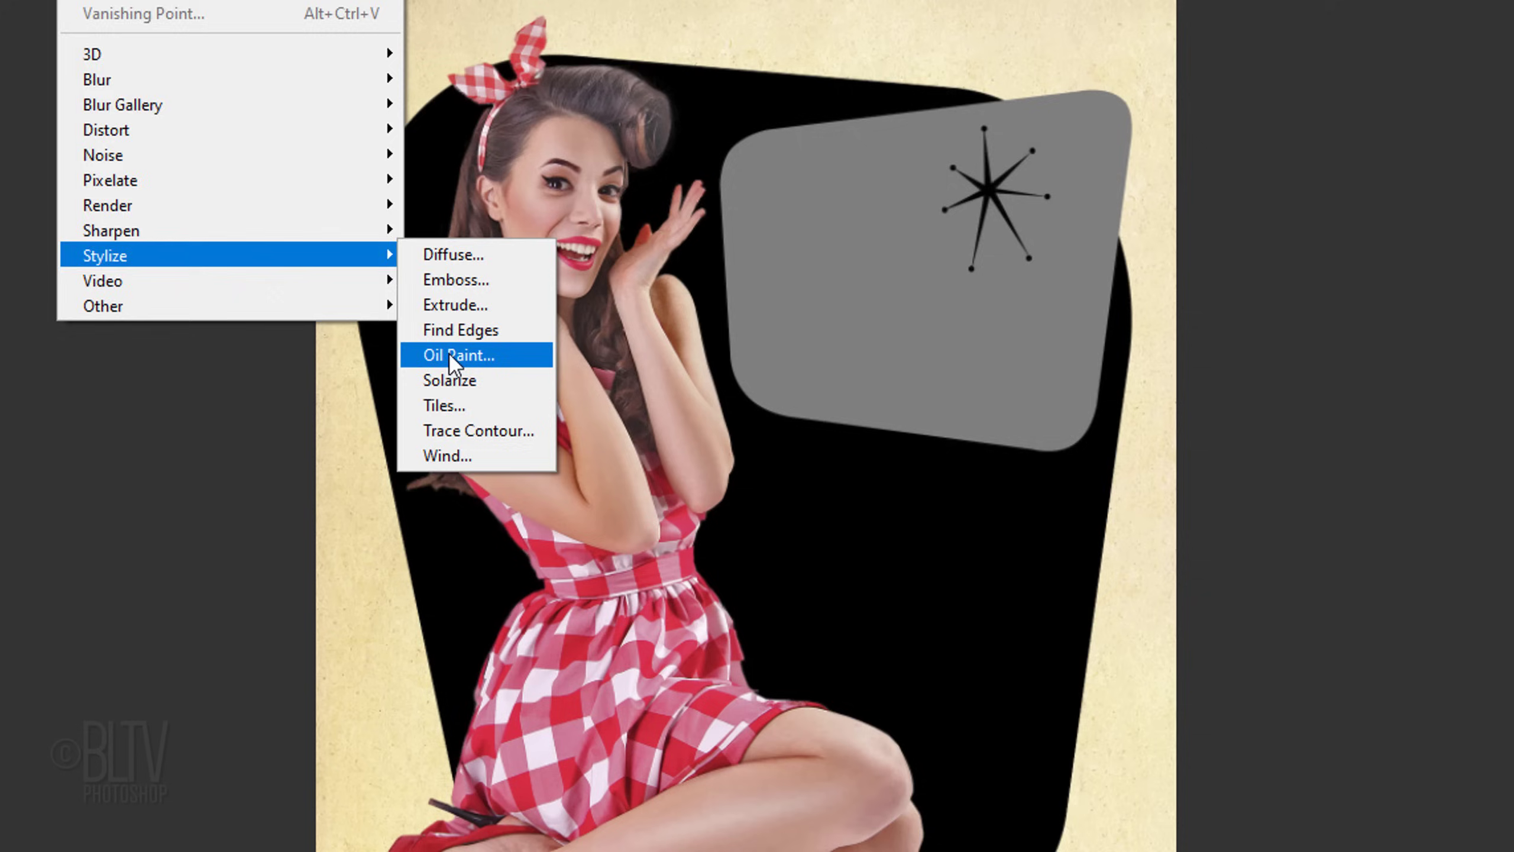
click(808, 656)
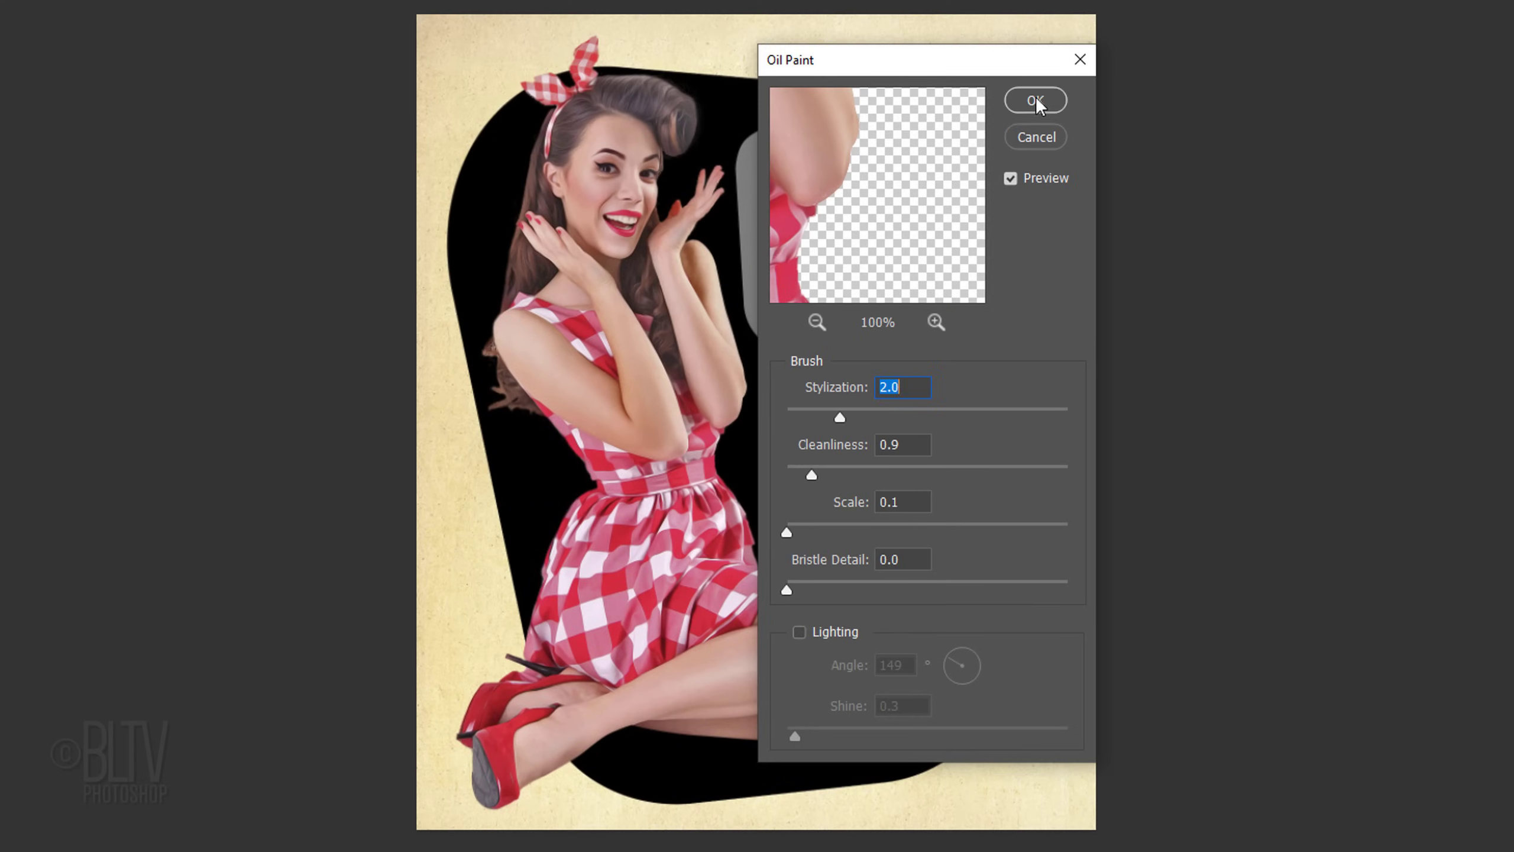
click(1079, 3)
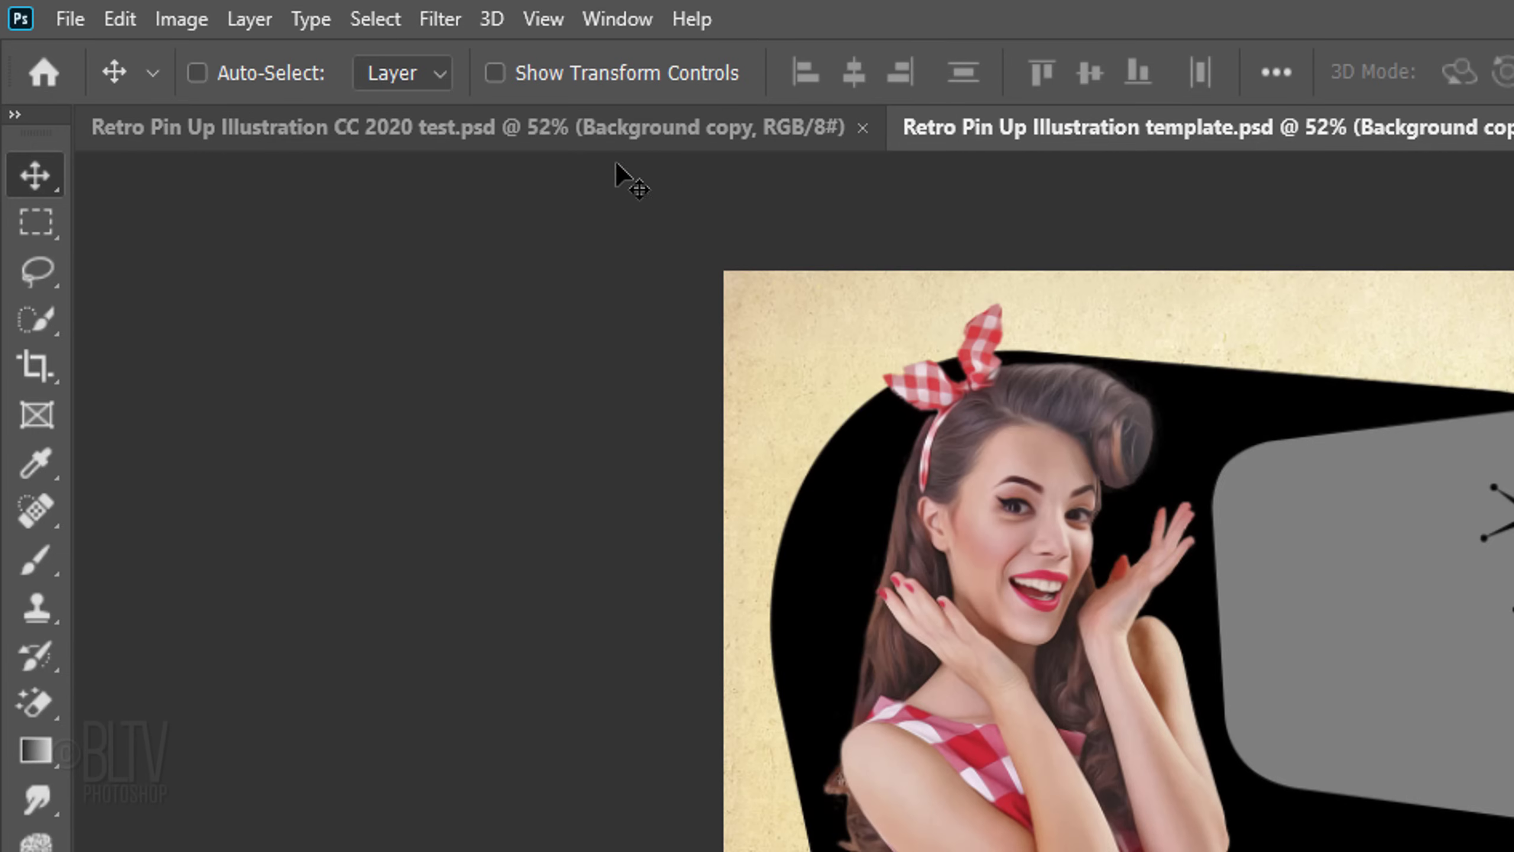
Step: Apply Shadows/Highlights again: shadows 70, highlights 10, radius 10 px, colour 0, midtone 80
click(191, 19)
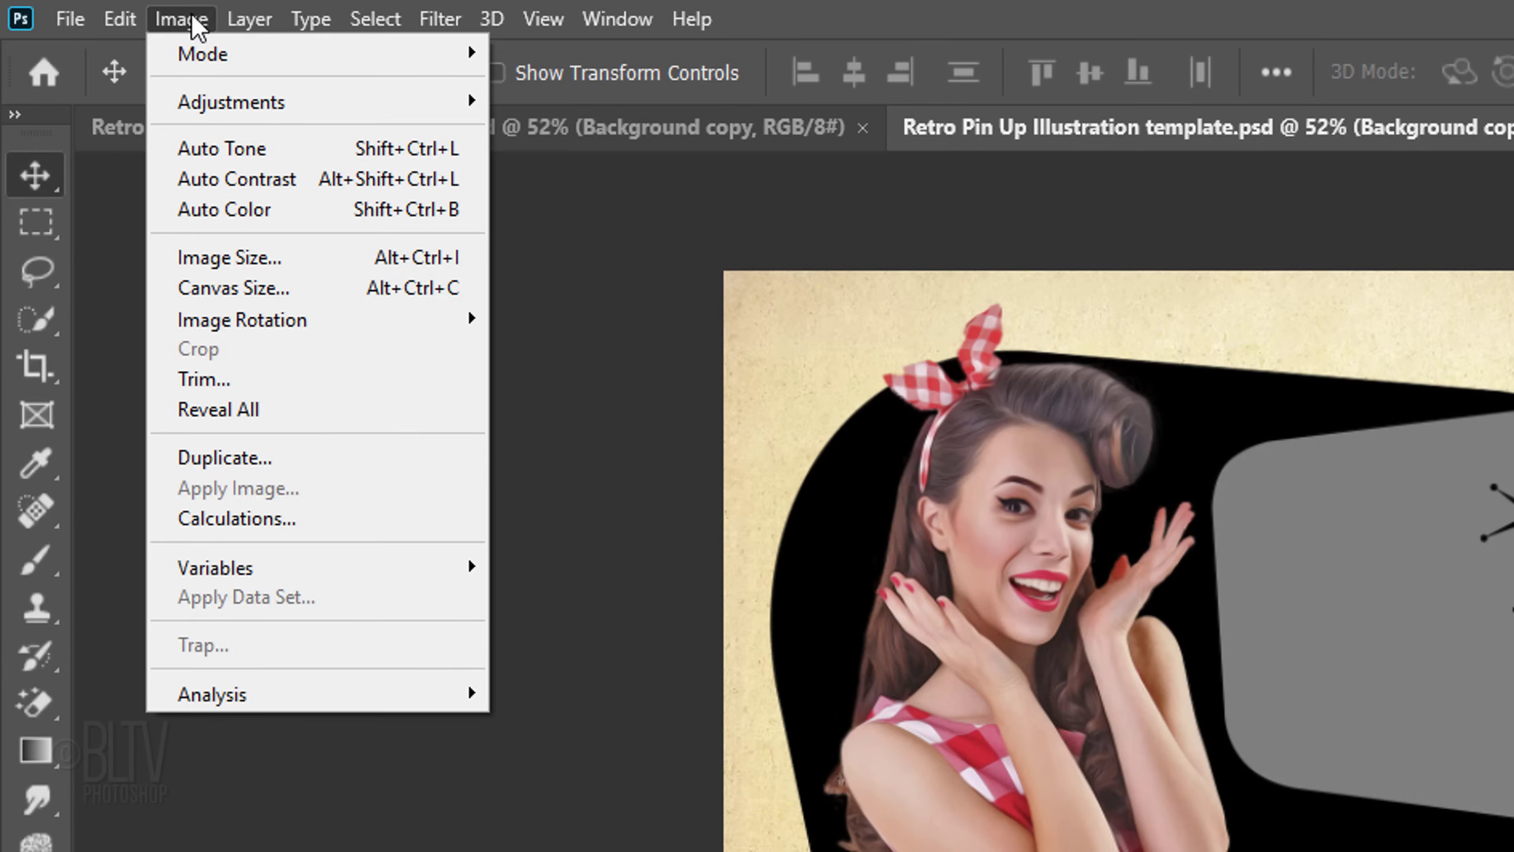
mouse_move(255, 111)
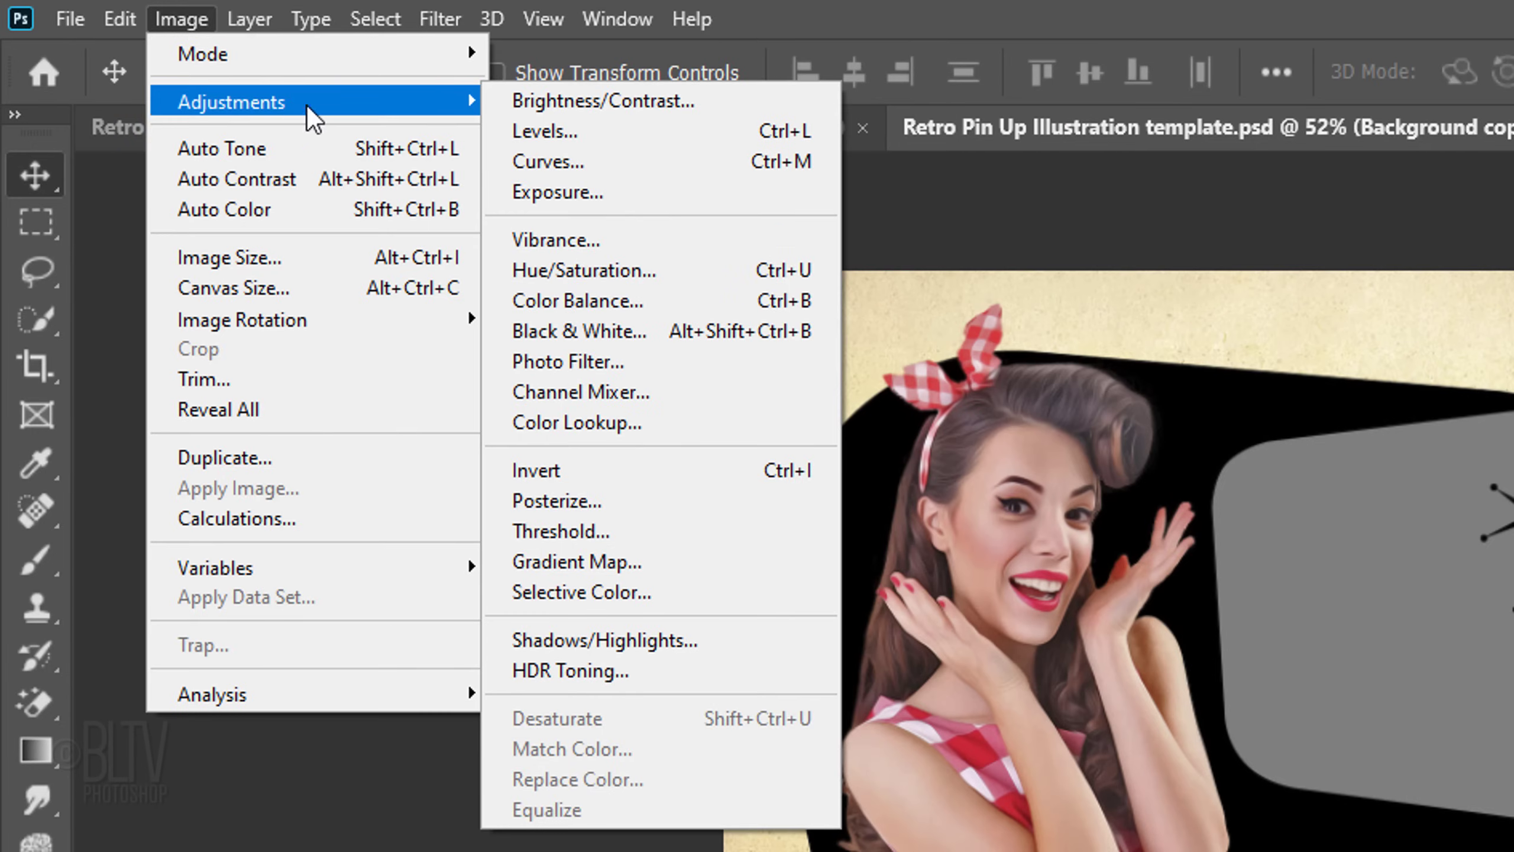
click(610, 641)
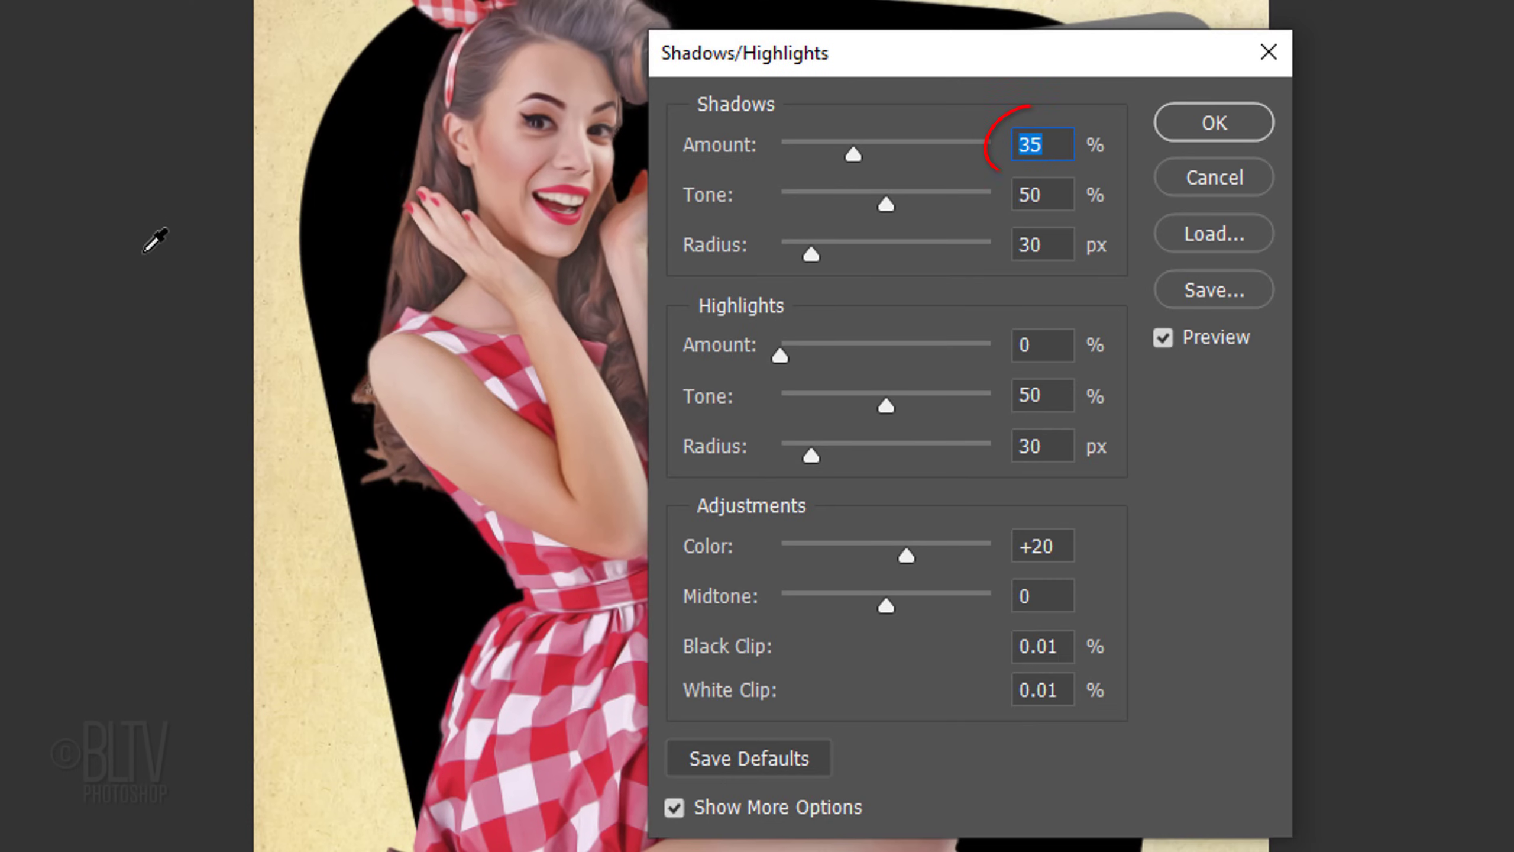
text(70)
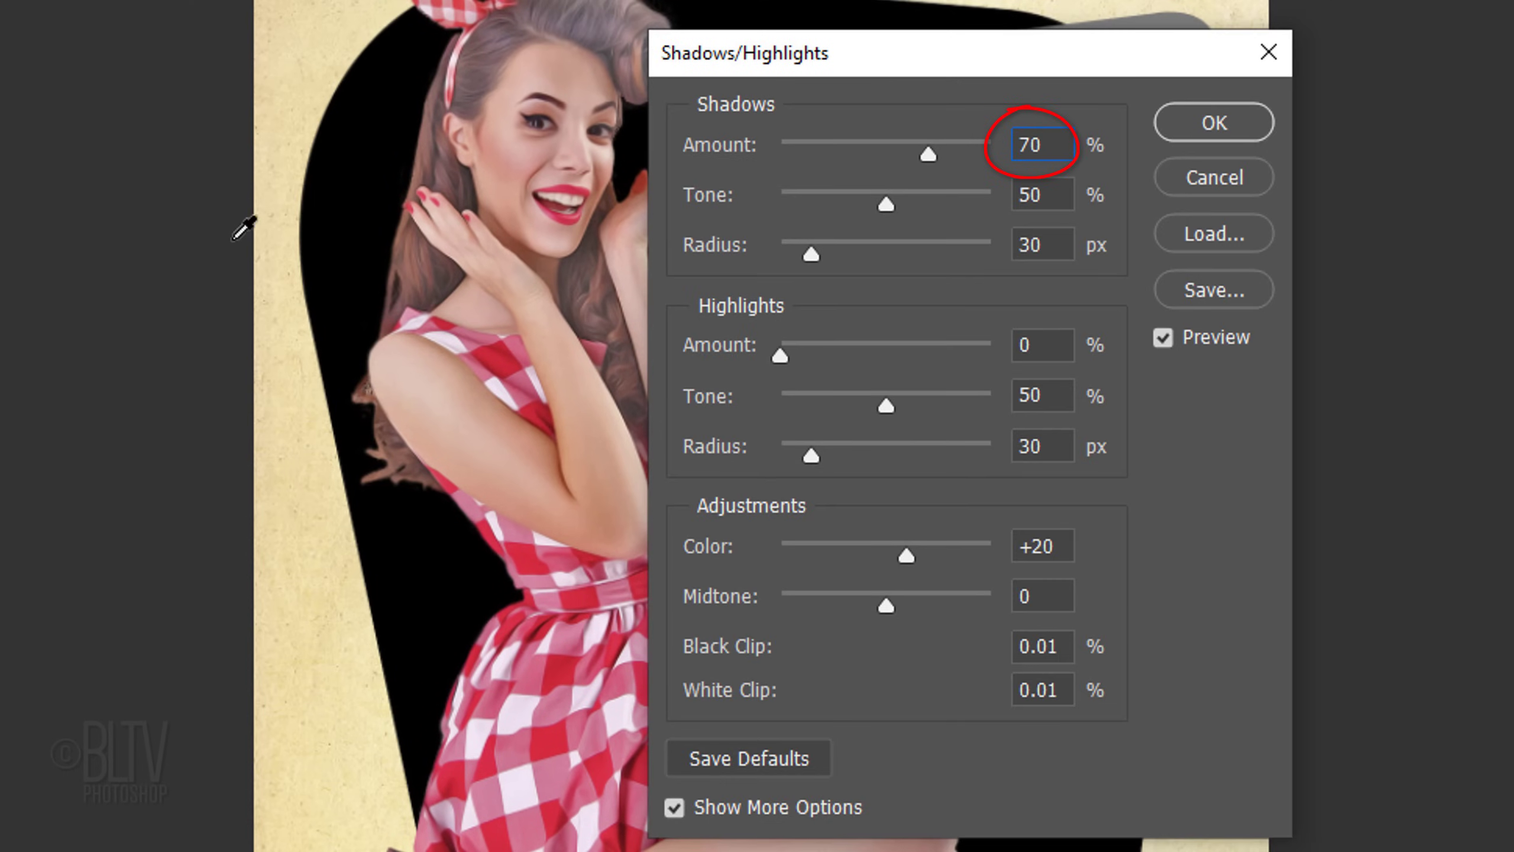
double_click(1048, 340)
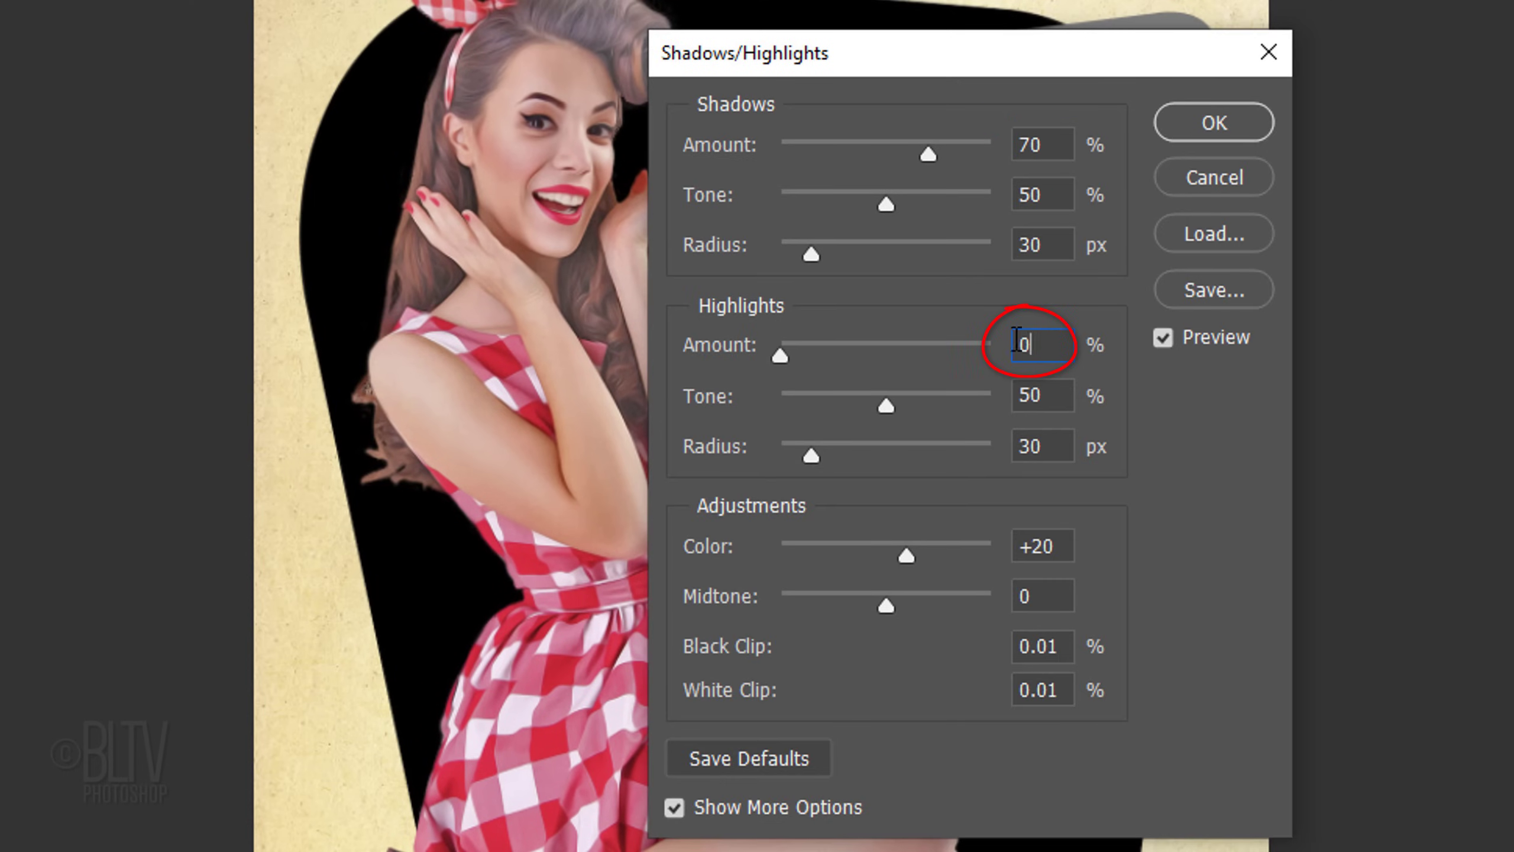
text(10)
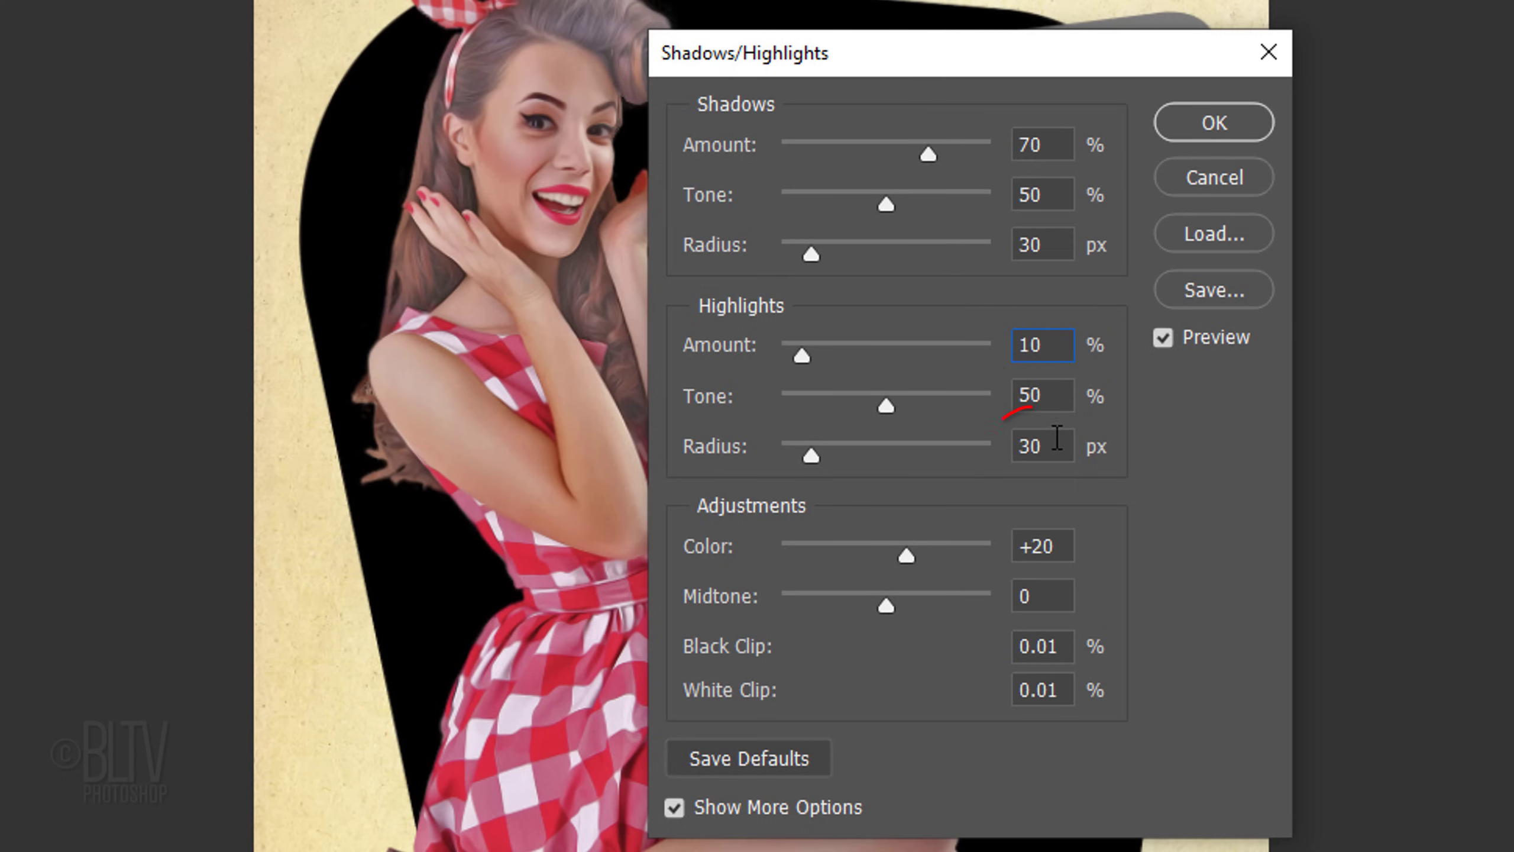
double_click(1040, 446)
text(10)
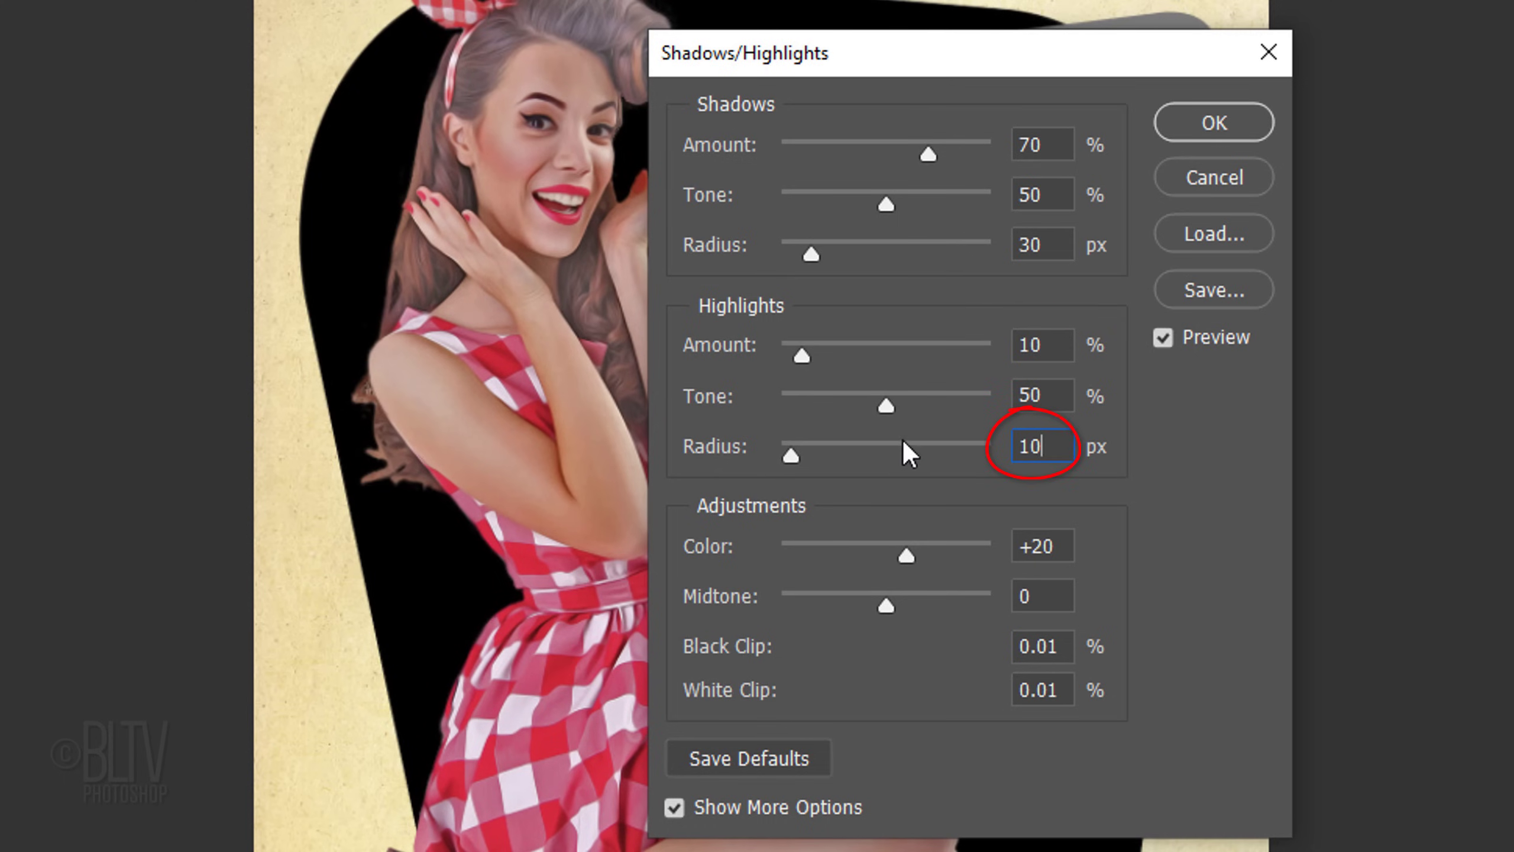
double_click(1038, 547)
text(0)
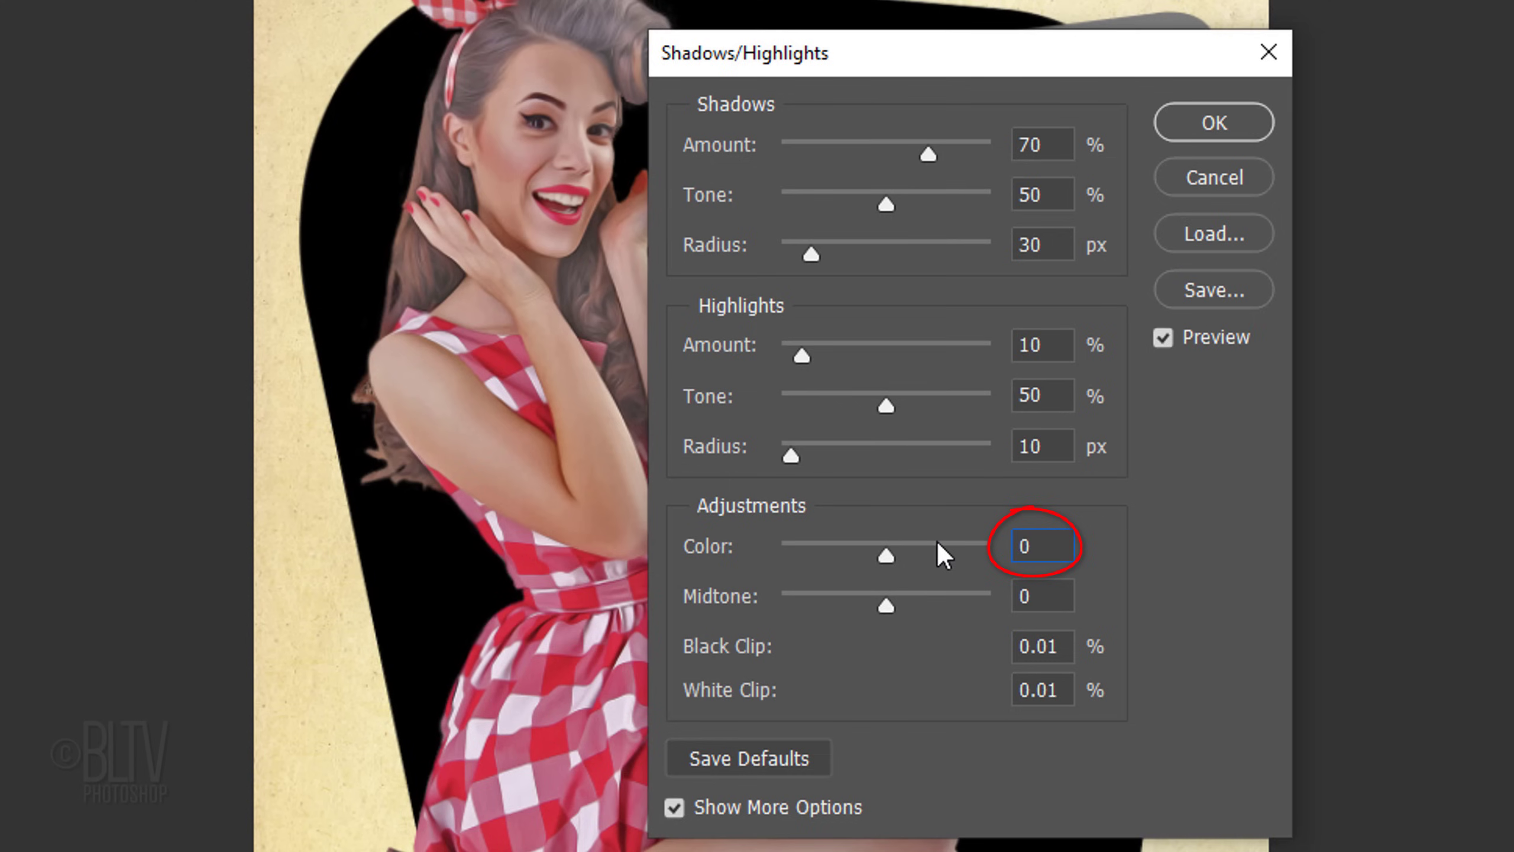
double_click(1050, 596)
text(80)
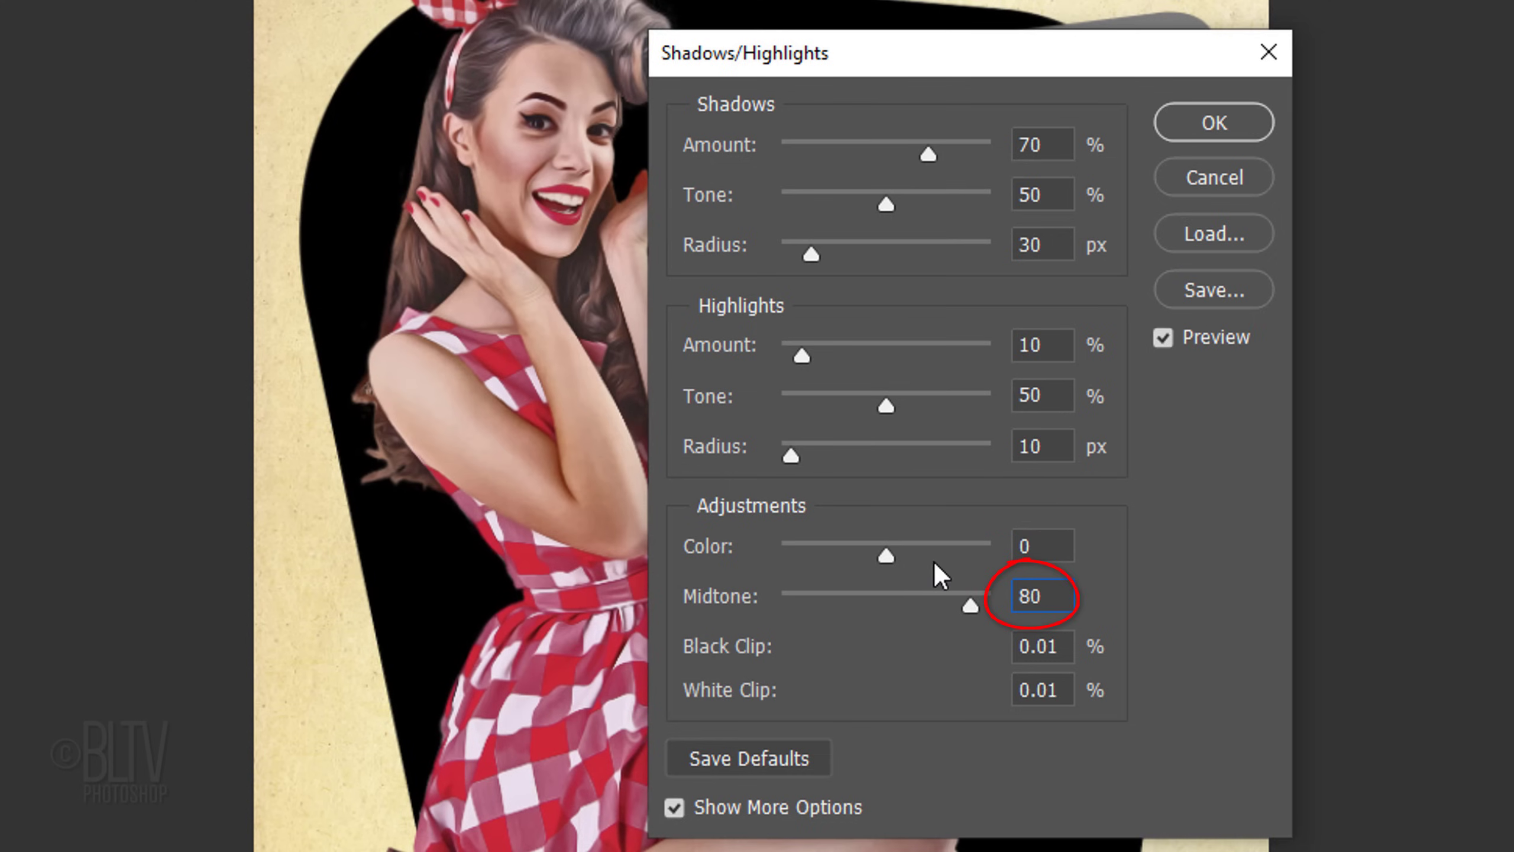
click(1198, 136)
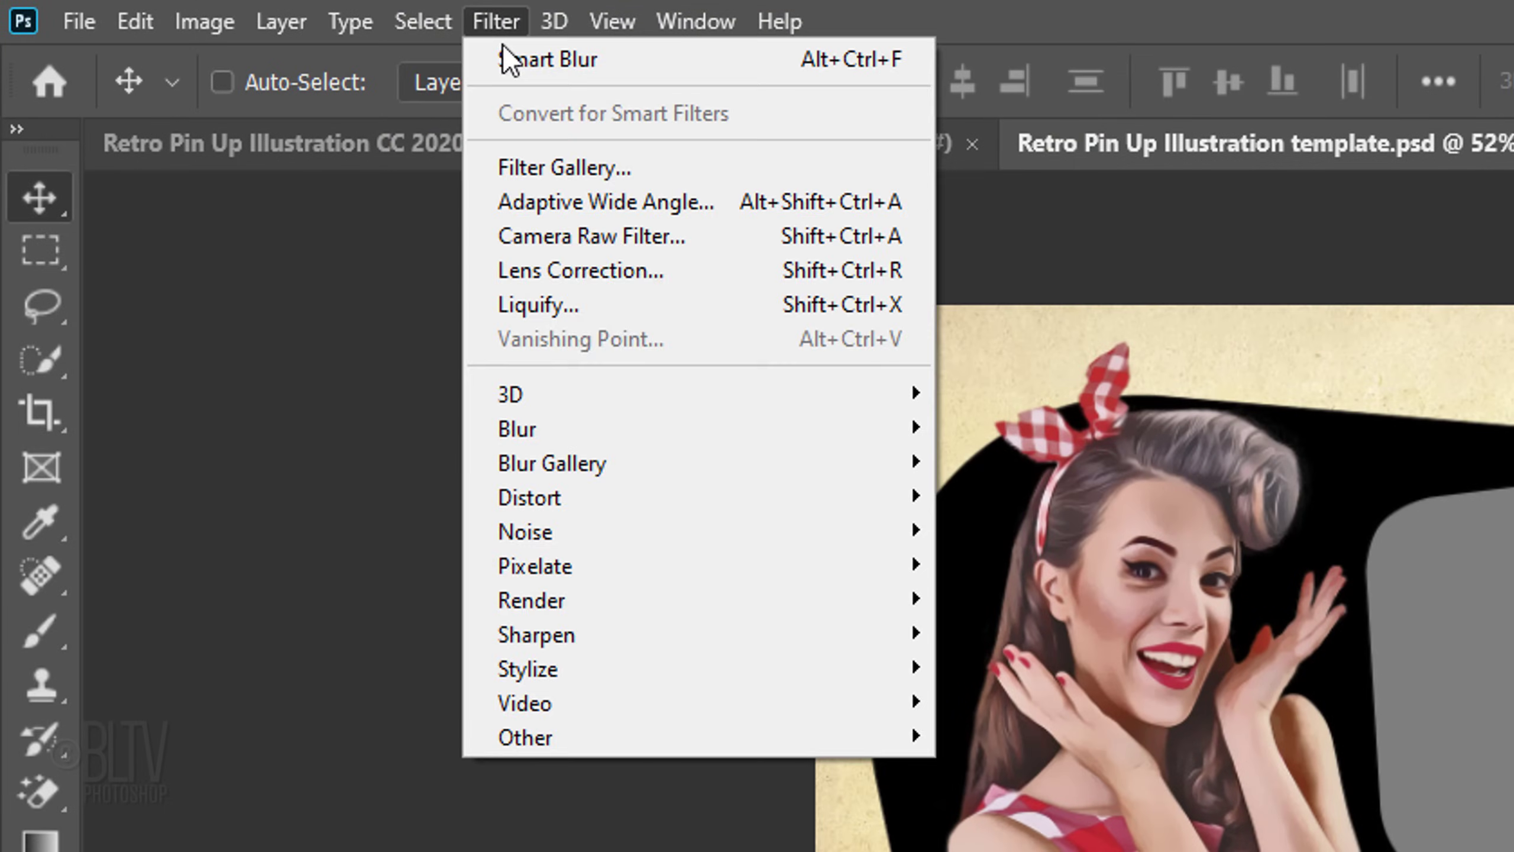
Step: Apply Surface Blur to the woman with Radius 10 and Threshold 20
mouse_move(532, 432)
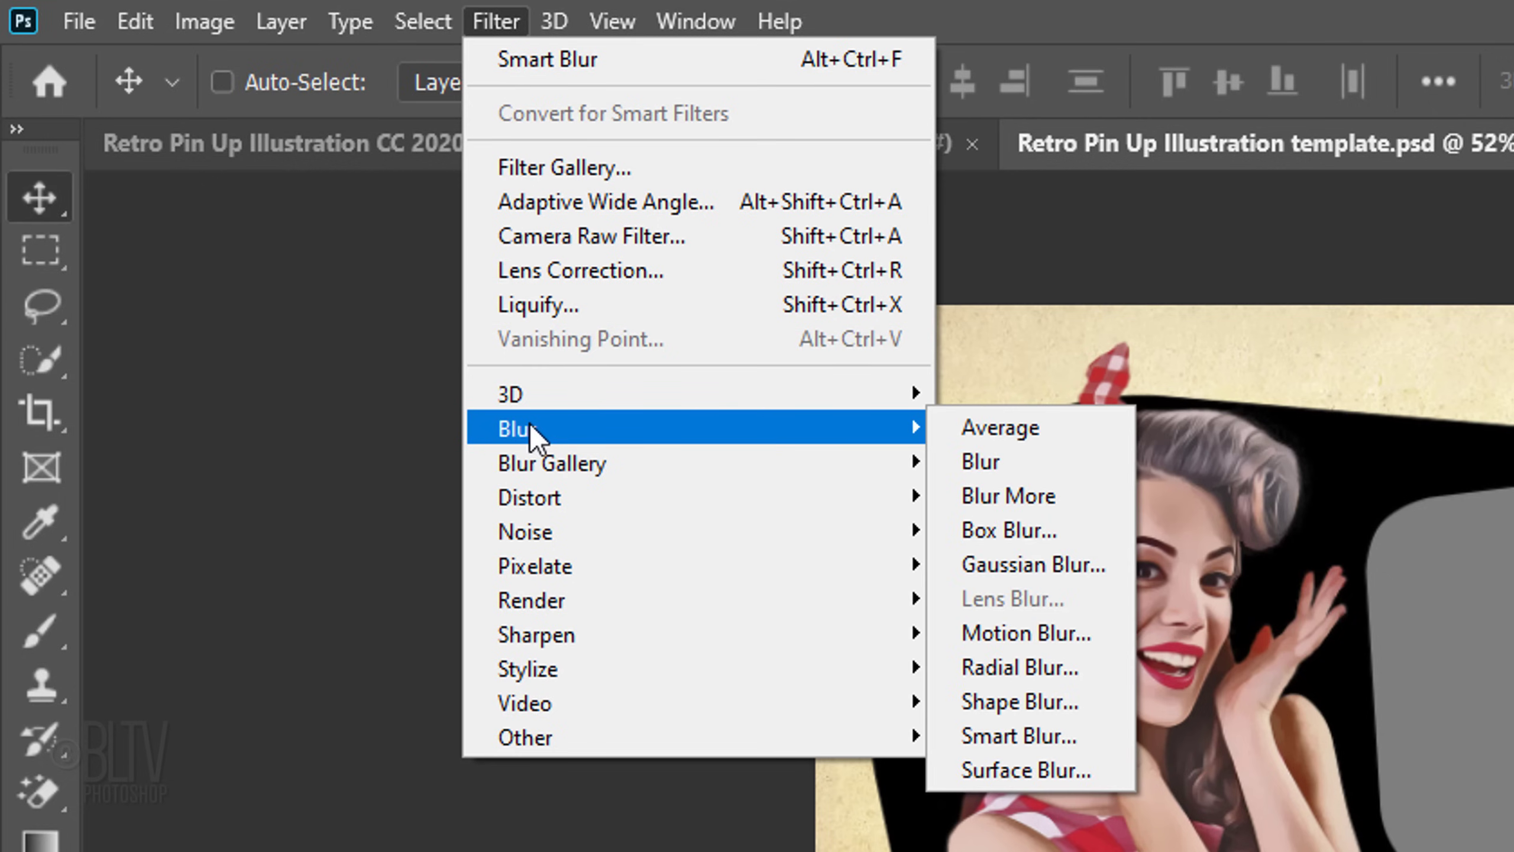
click(1015, 765)
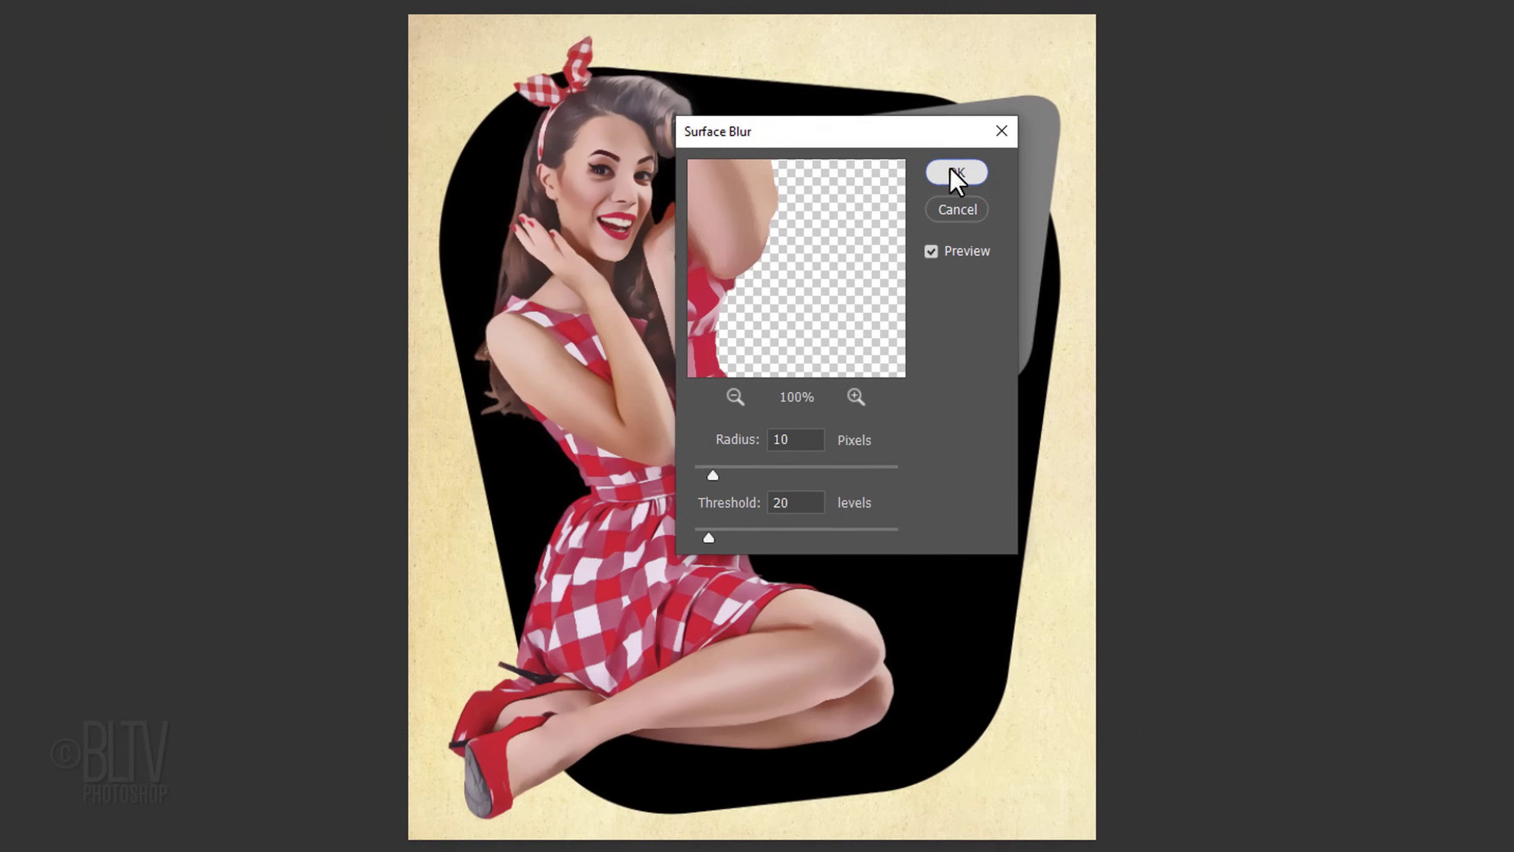
click(1101, 131)
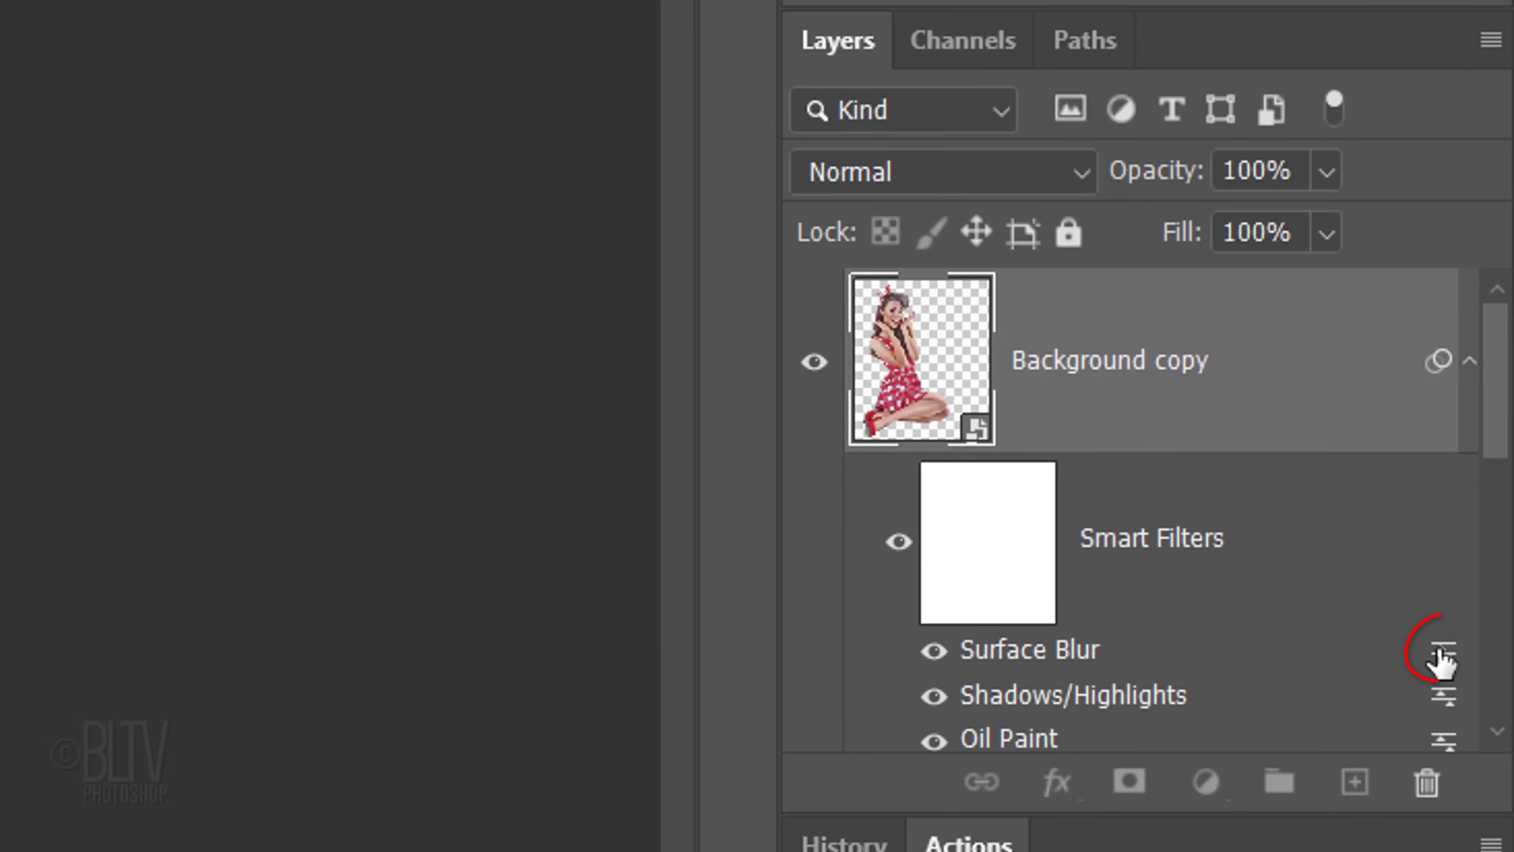
Step: Set the Surface Blur filter's blending to Screen mode at 30% opacity
double_click(1443, 656)
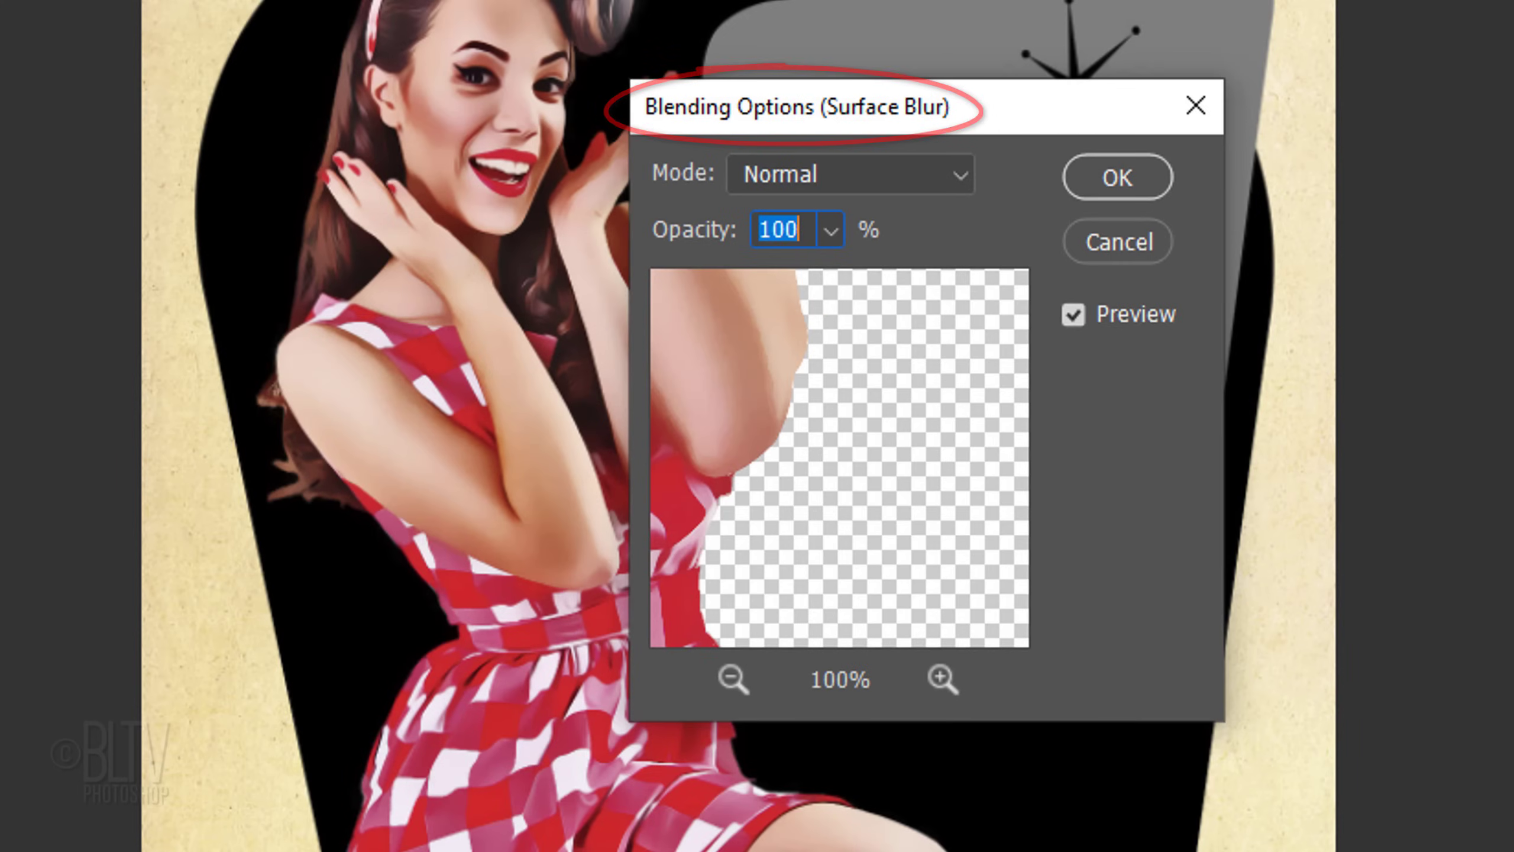
click(852, 175)
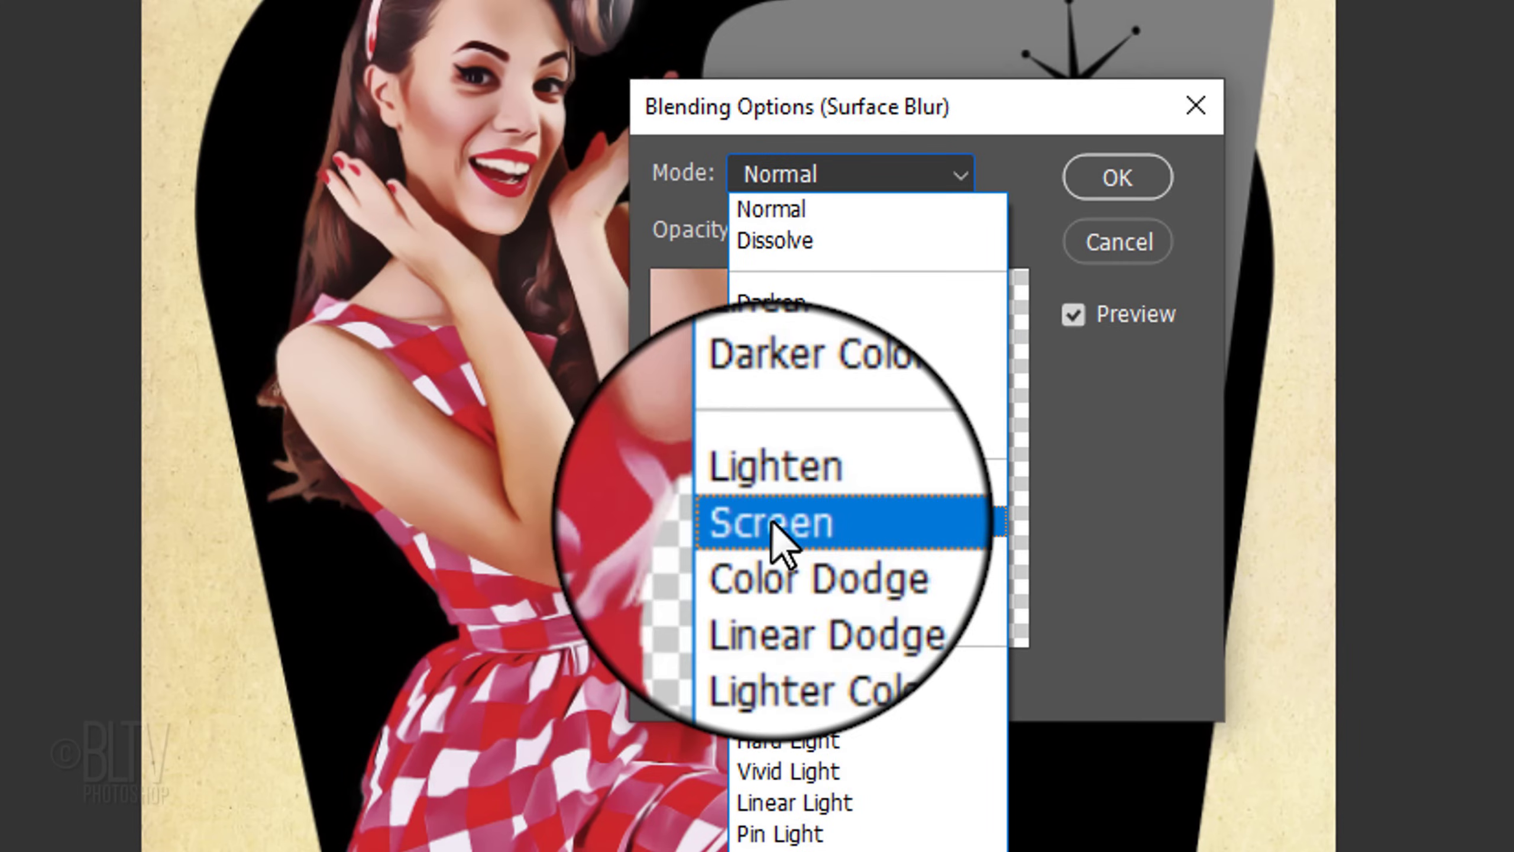
click(770, 519)
click(786, 230)
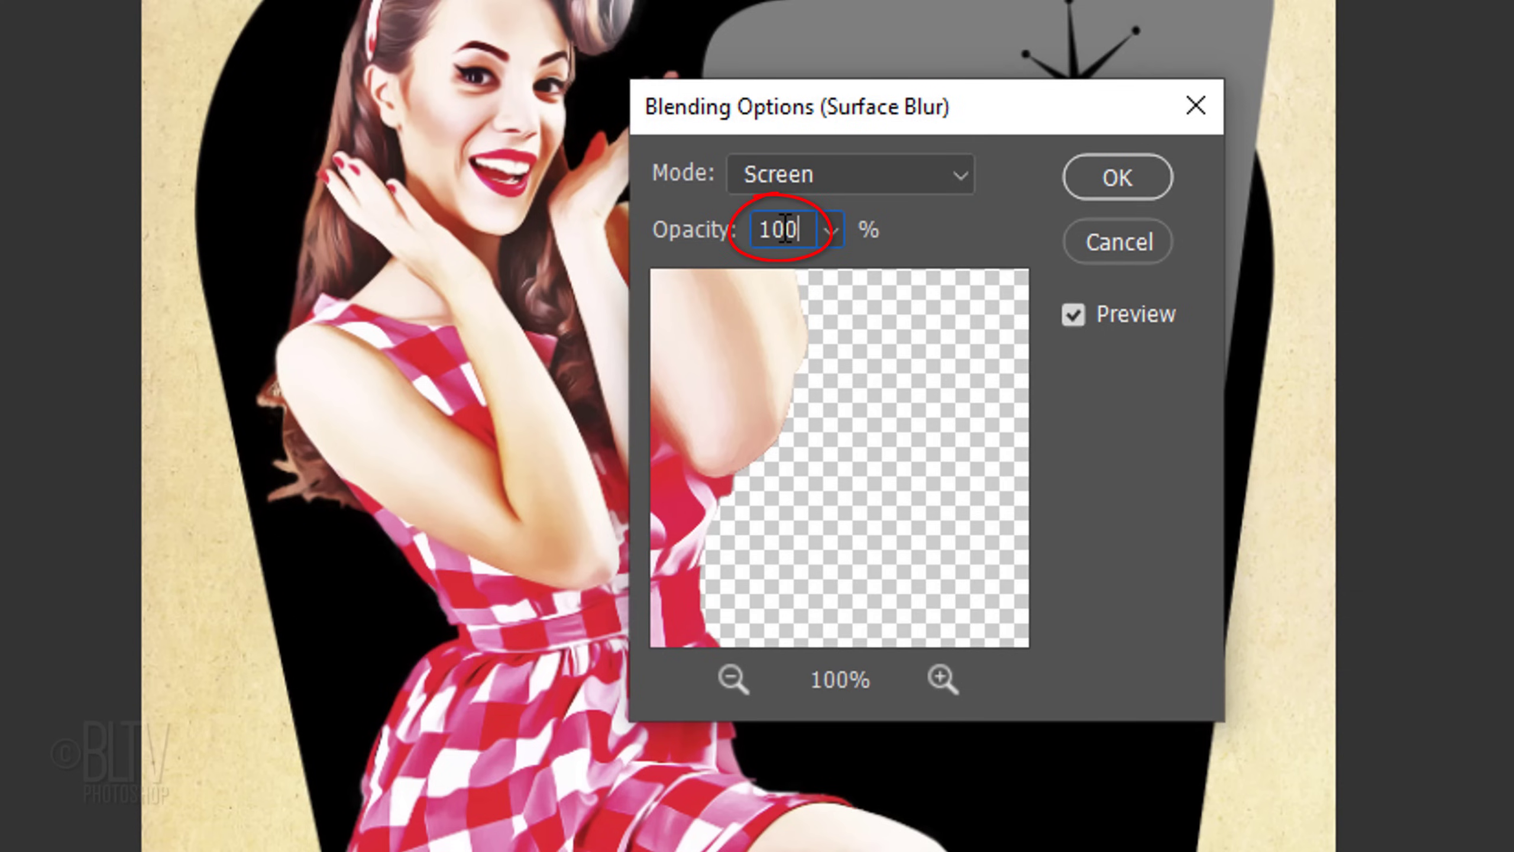
key(BackSpace)
key(BackSpace)
key(BackSpace)
text(30)
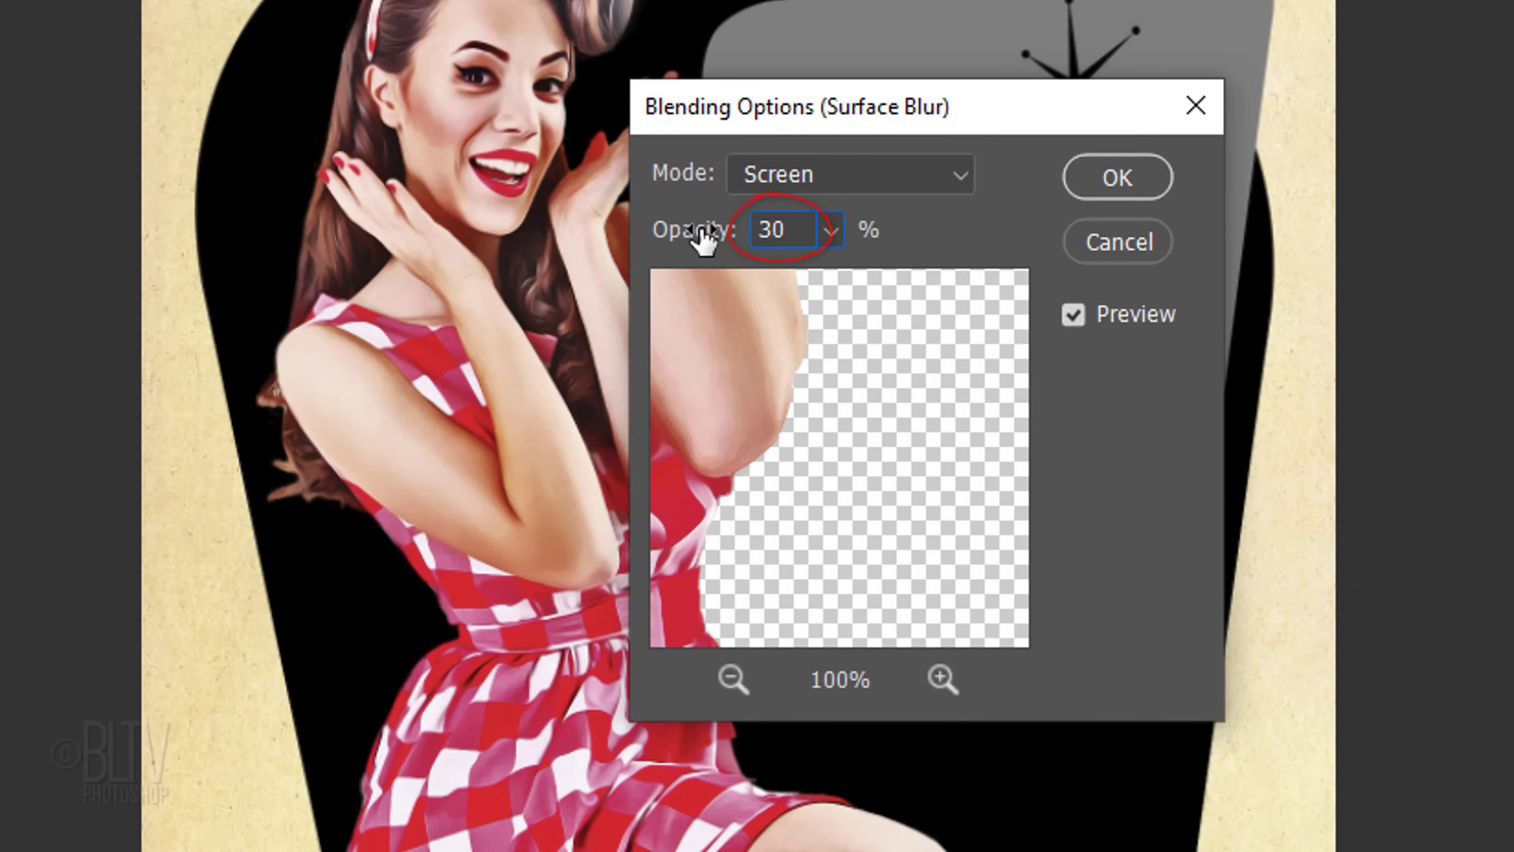
click(1117, 177)
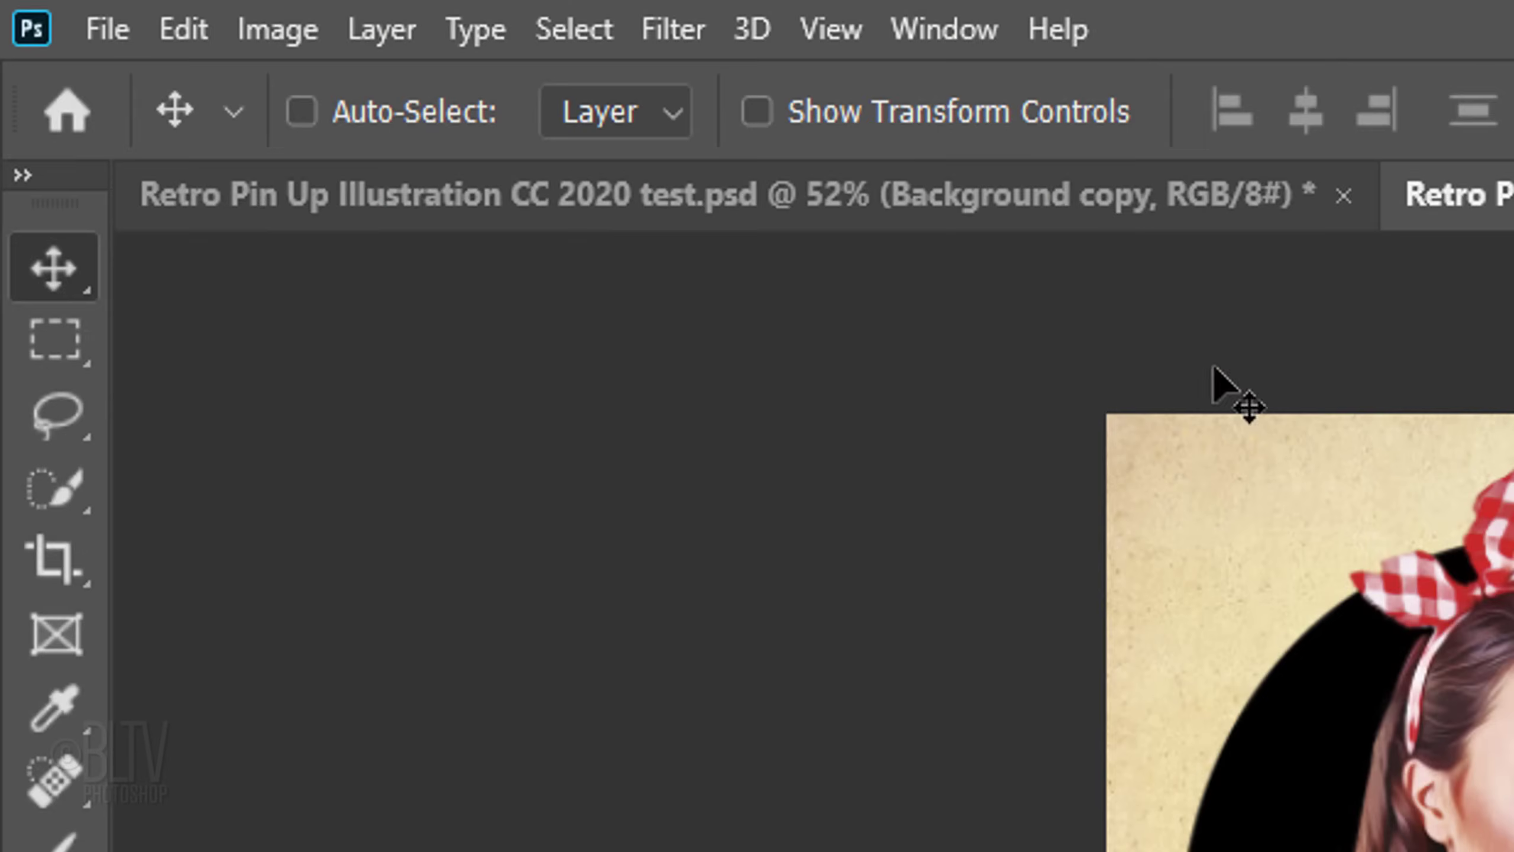
Step: Add a Filter Gallery Grain texture: Intensity 40, Contrast 50, Regular grain type
click(681, 34)
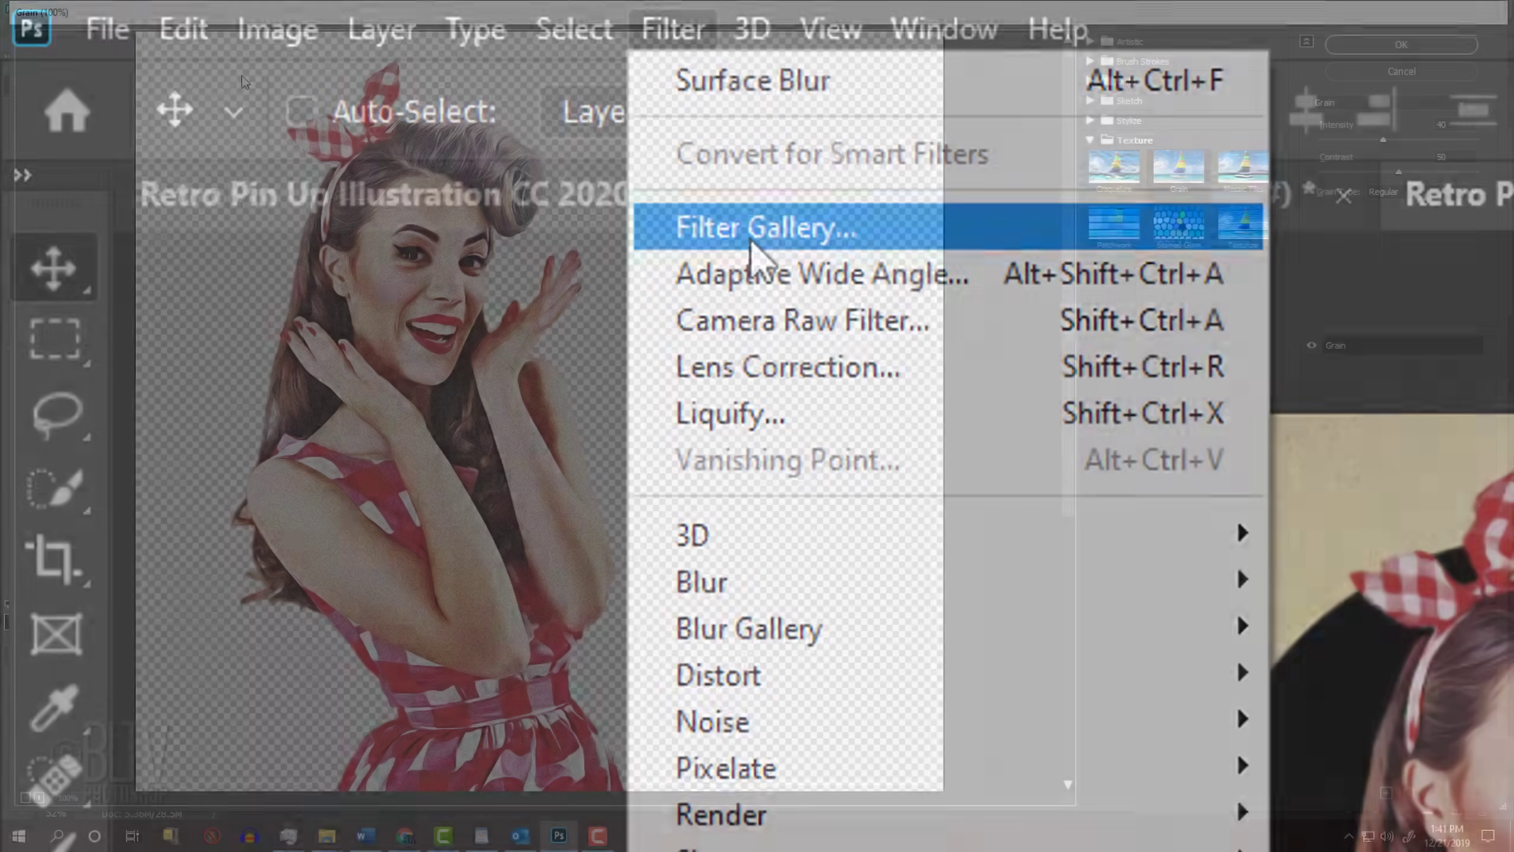
click(750, 239)
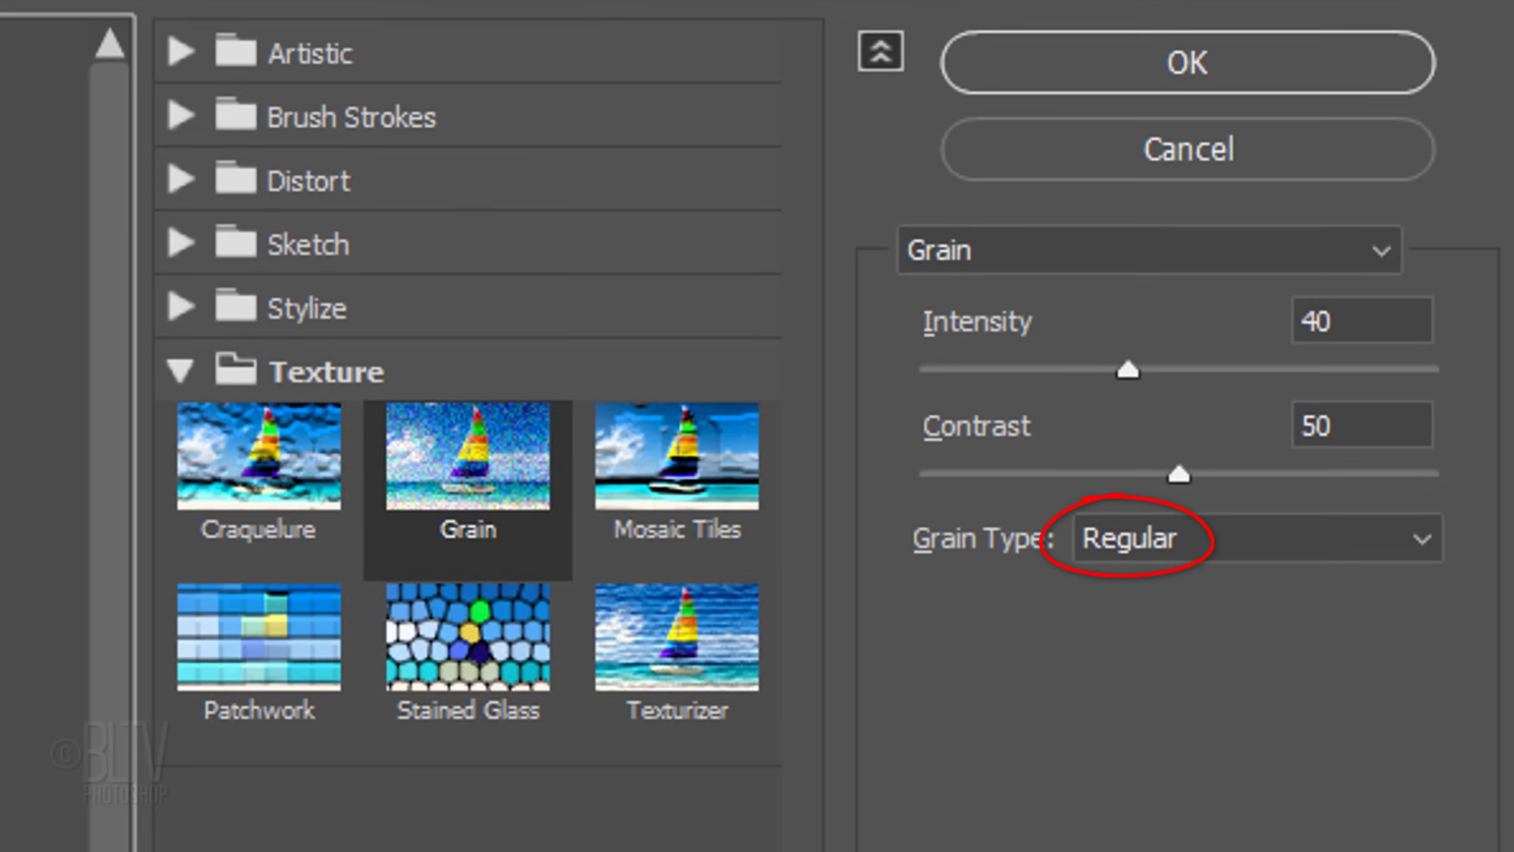
click(1185, 67)
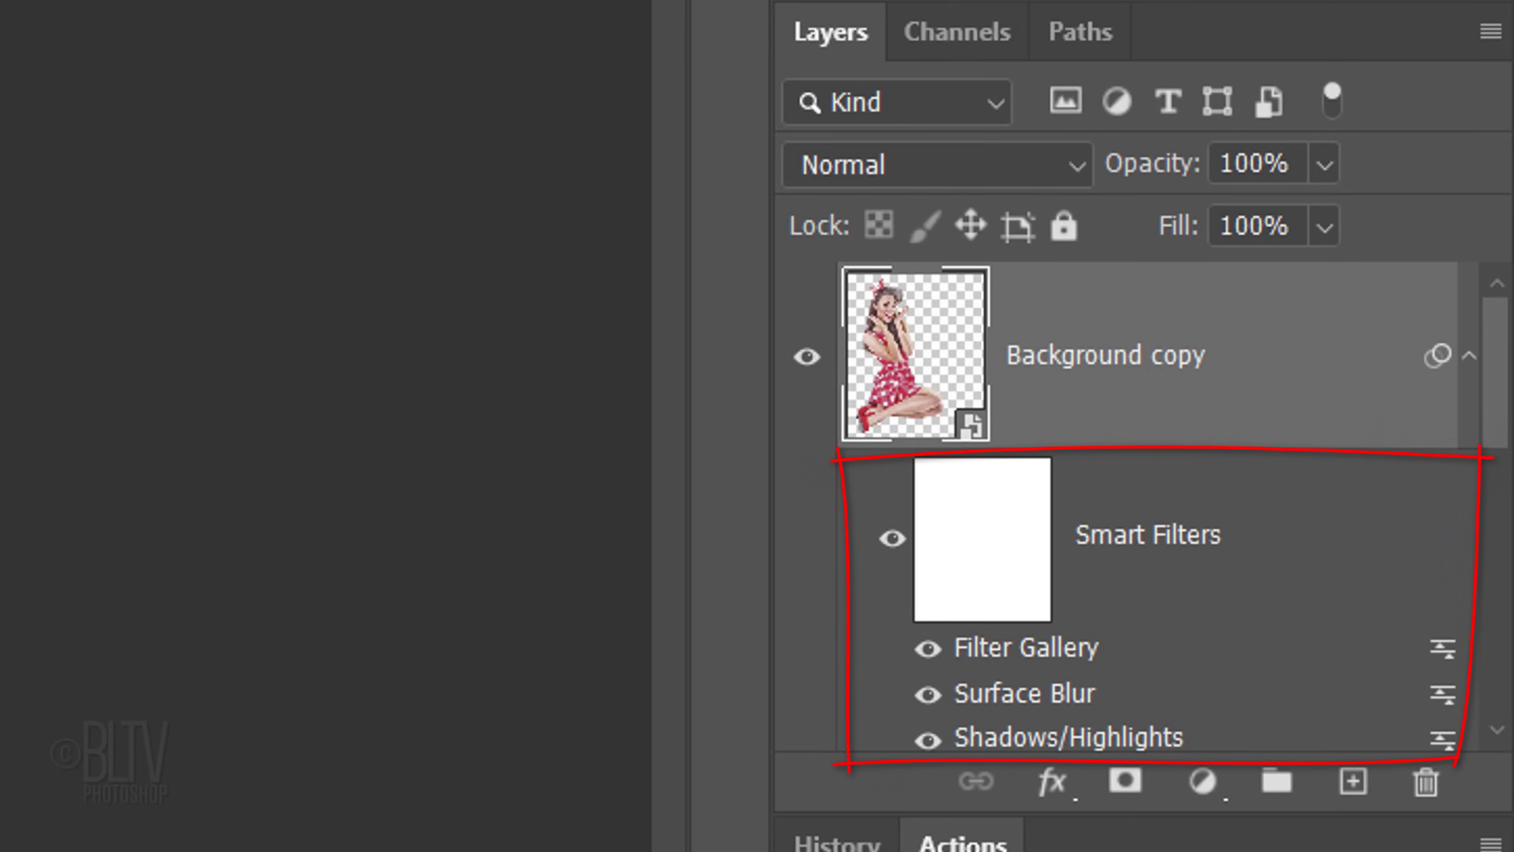
Step: Apply a Color Overlay in slate-blue #598794 to the Large Retro shape layer
click(1468, 361)
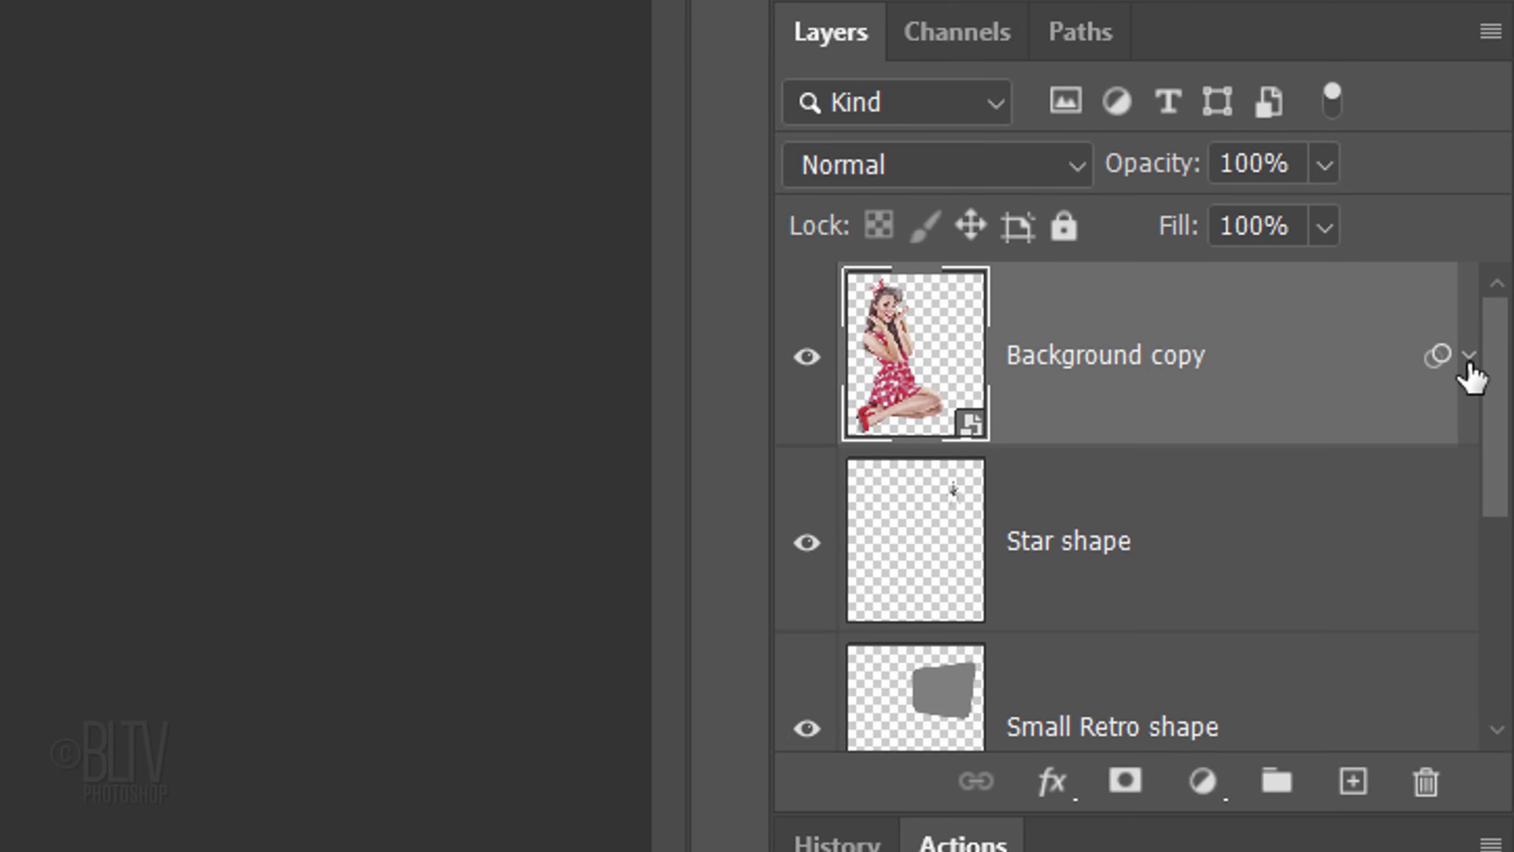
drag(1497, 389, 1501, 540)
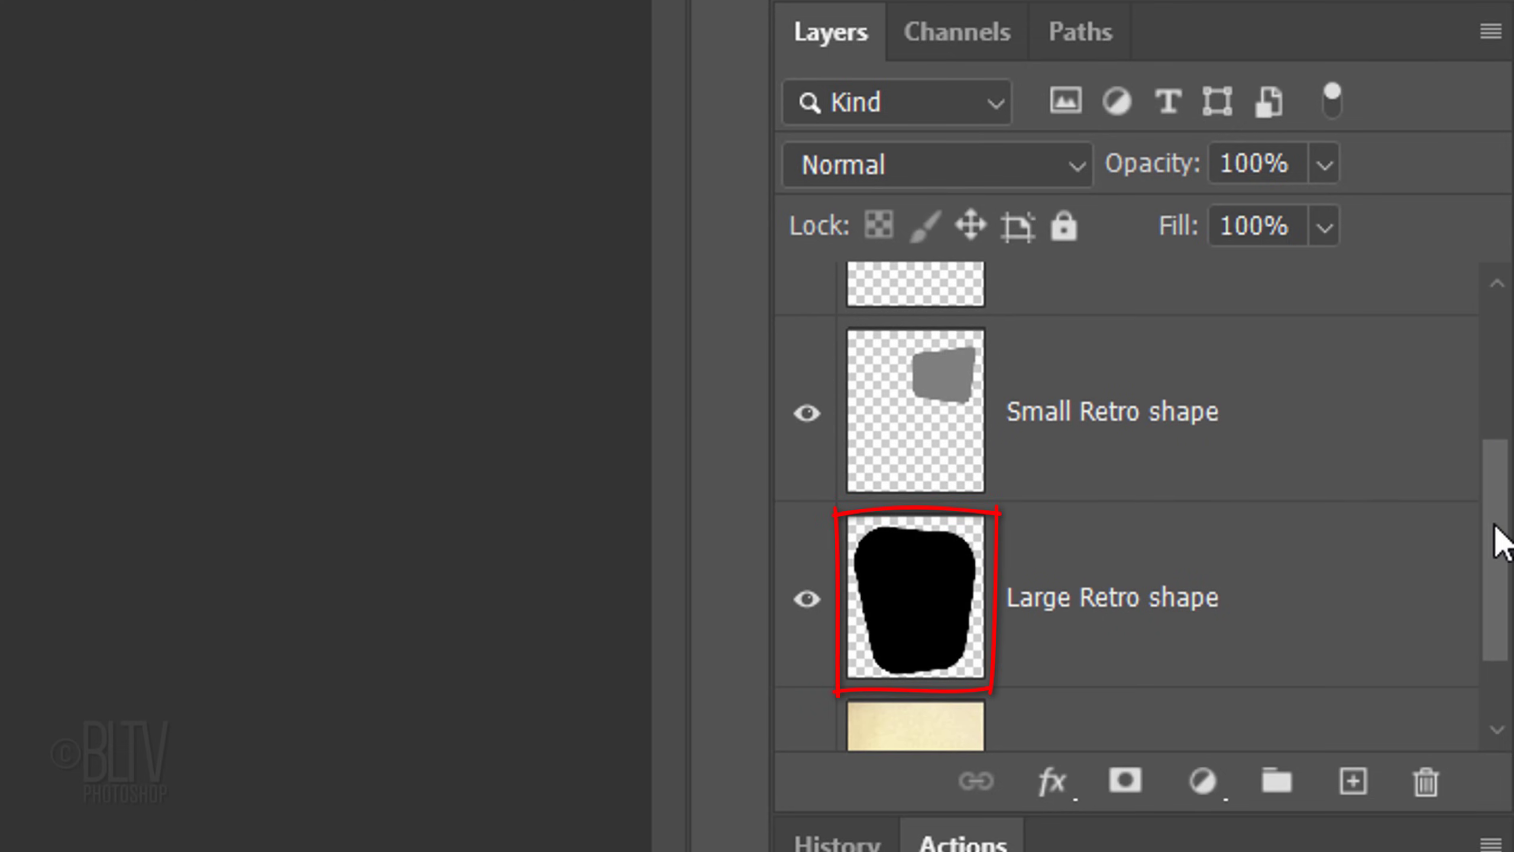
click(1315, 572)
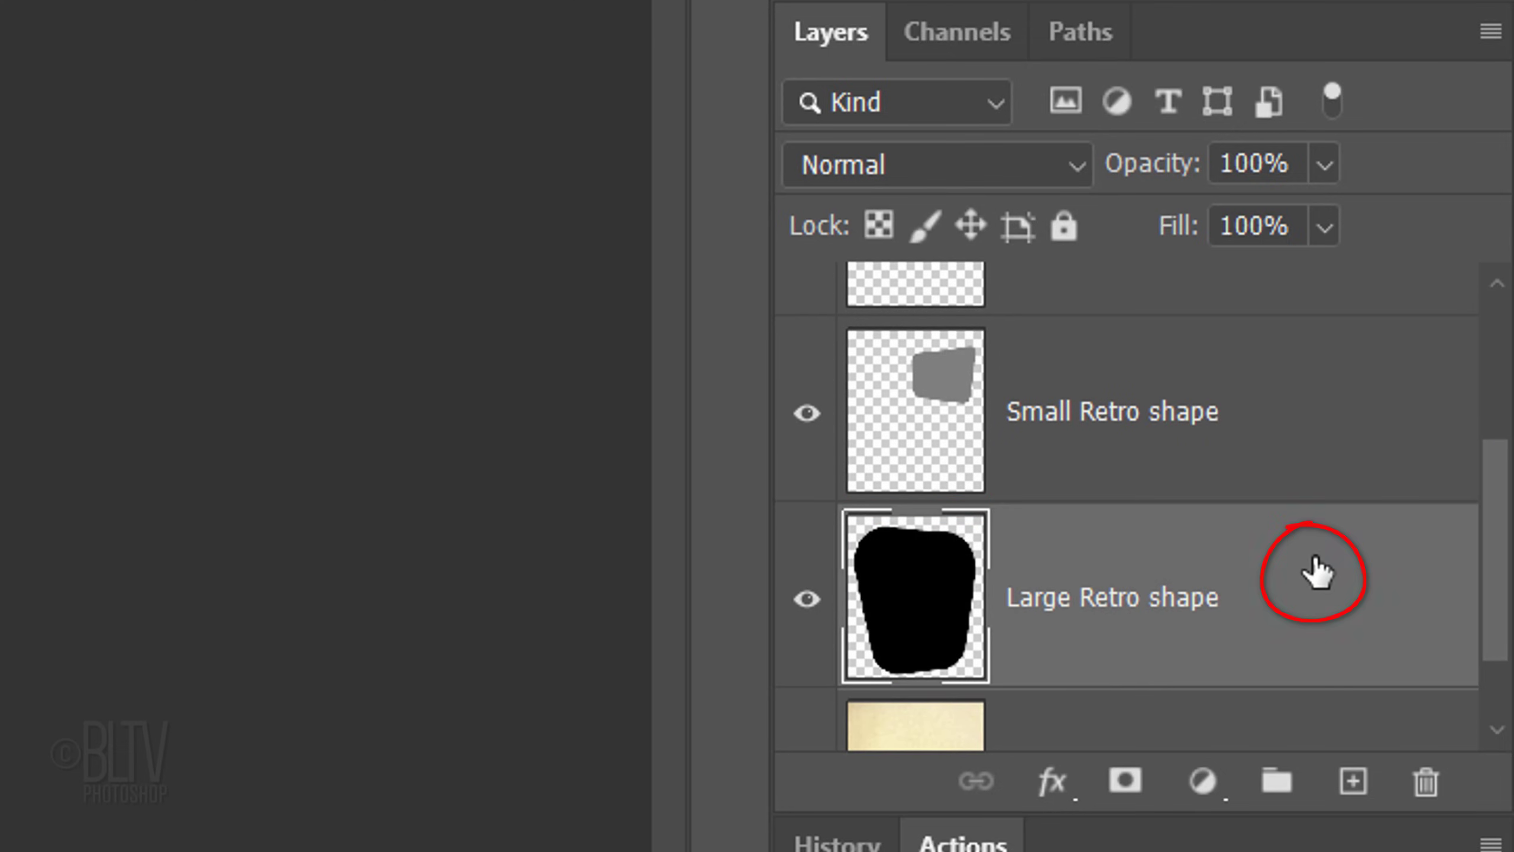
double_click(1315, 571)
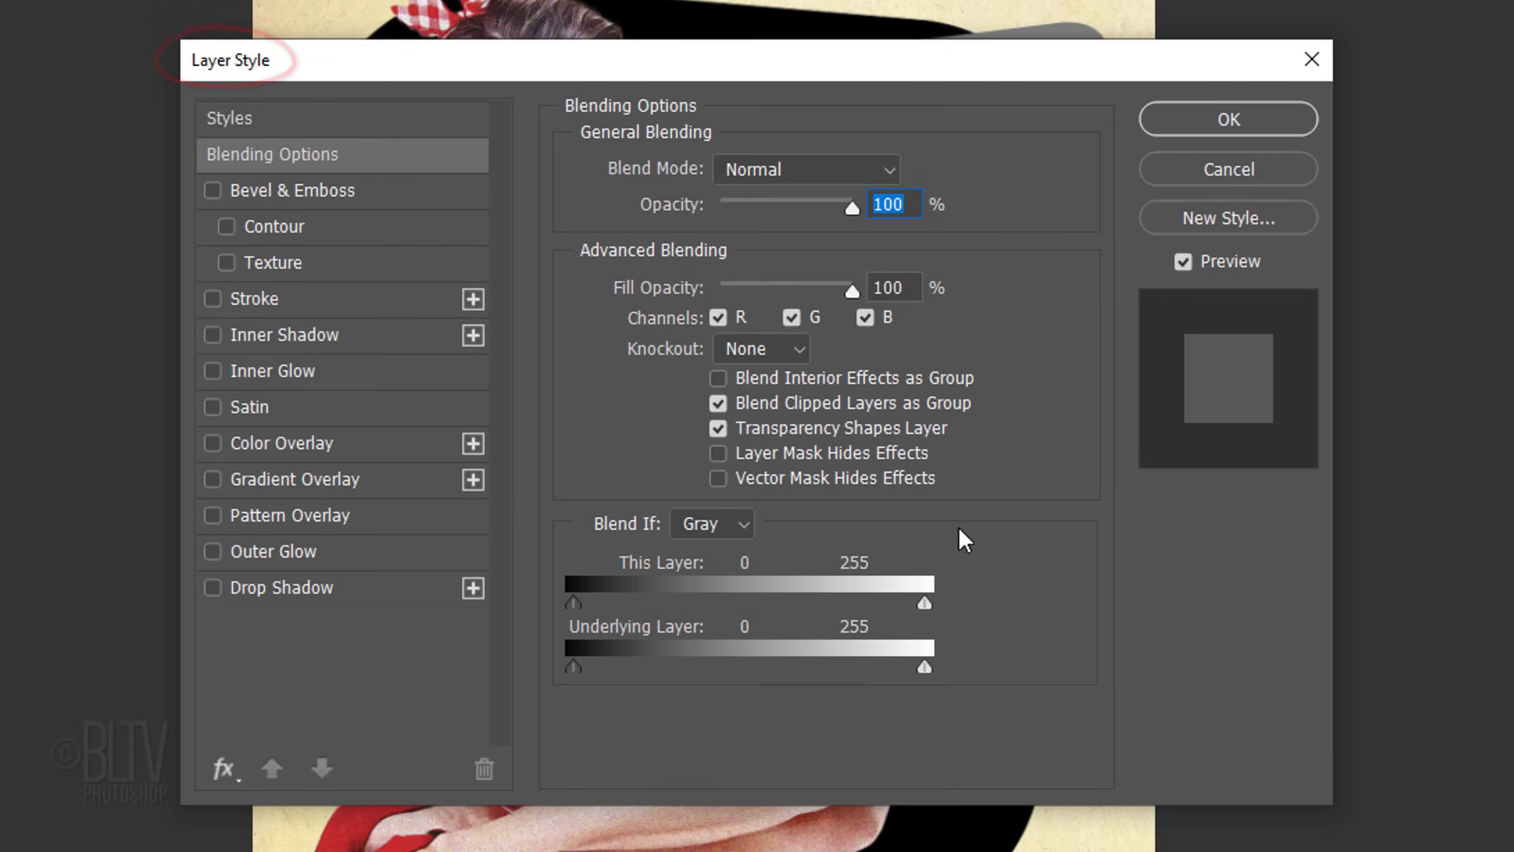
click(281, 448)
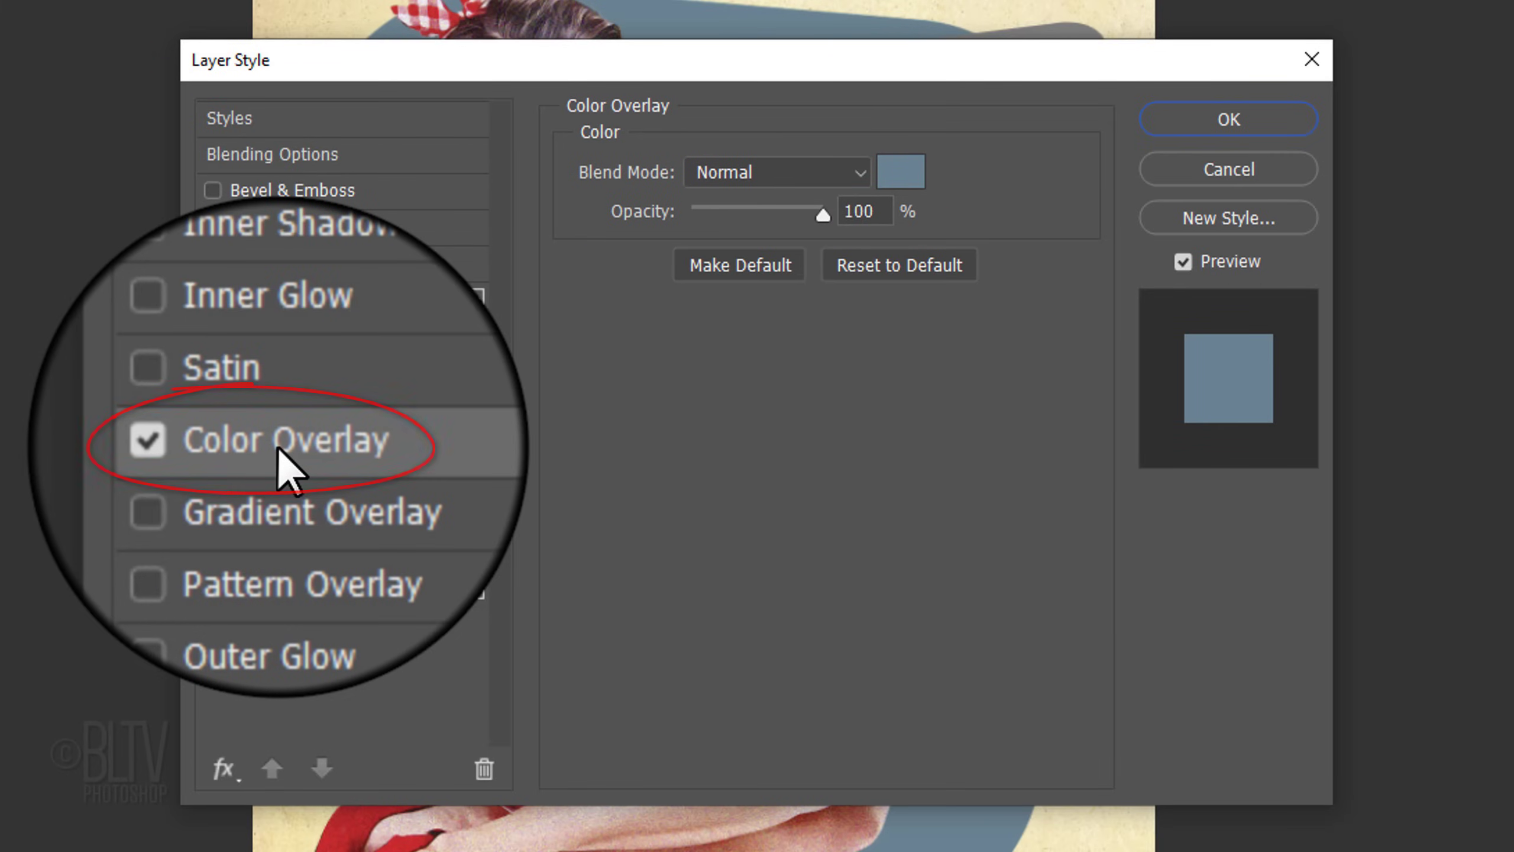
click(902, 172)
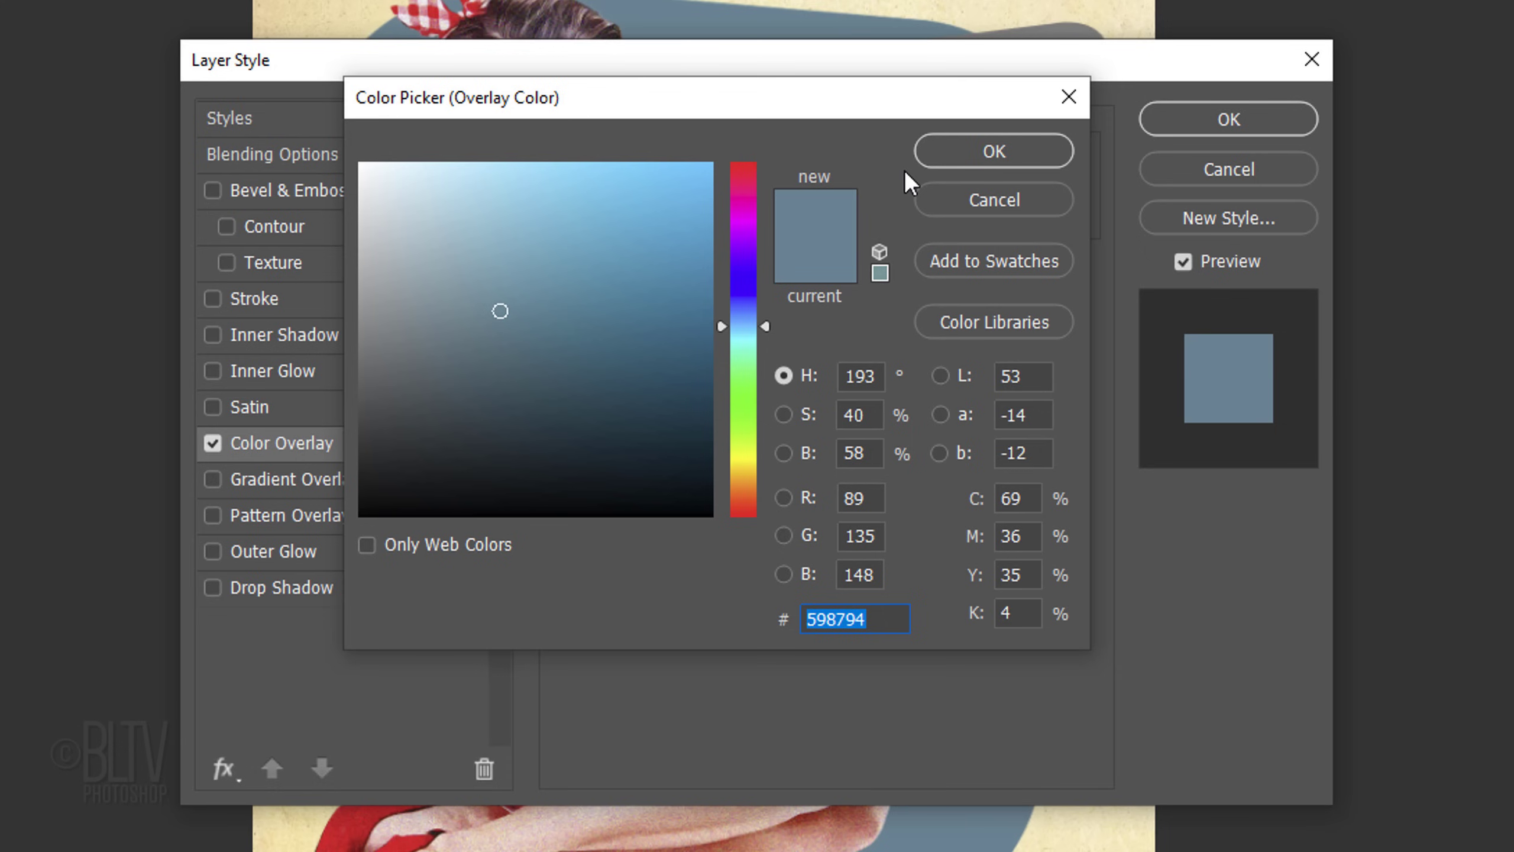
click(979, 156)
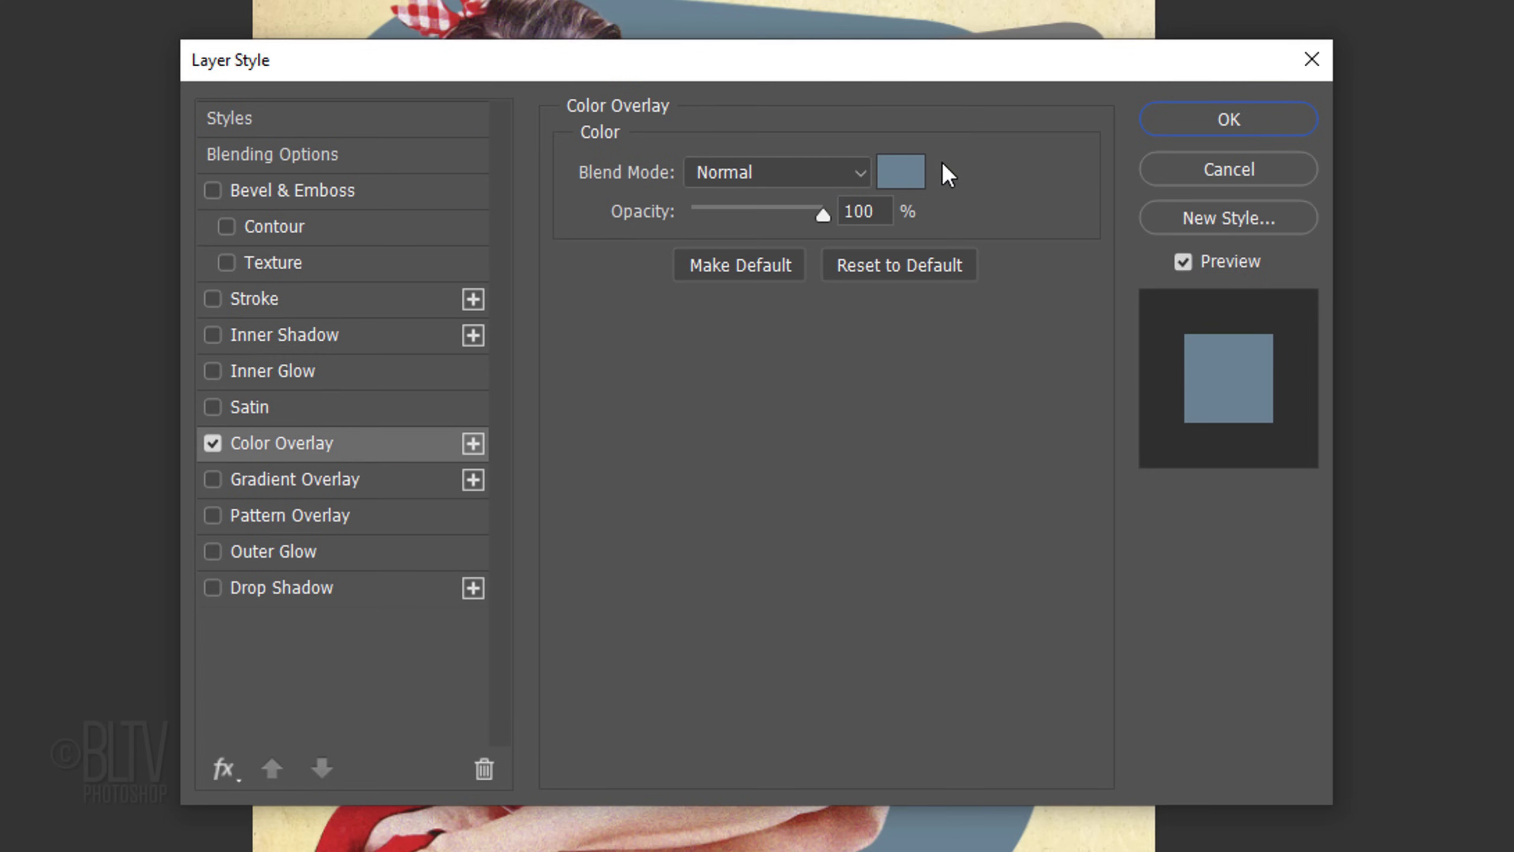
Step: Add a teal 61bbba Dissolve inner glow and a white 20 px Outside Dissolve stroke at 70%
click(263, 372)
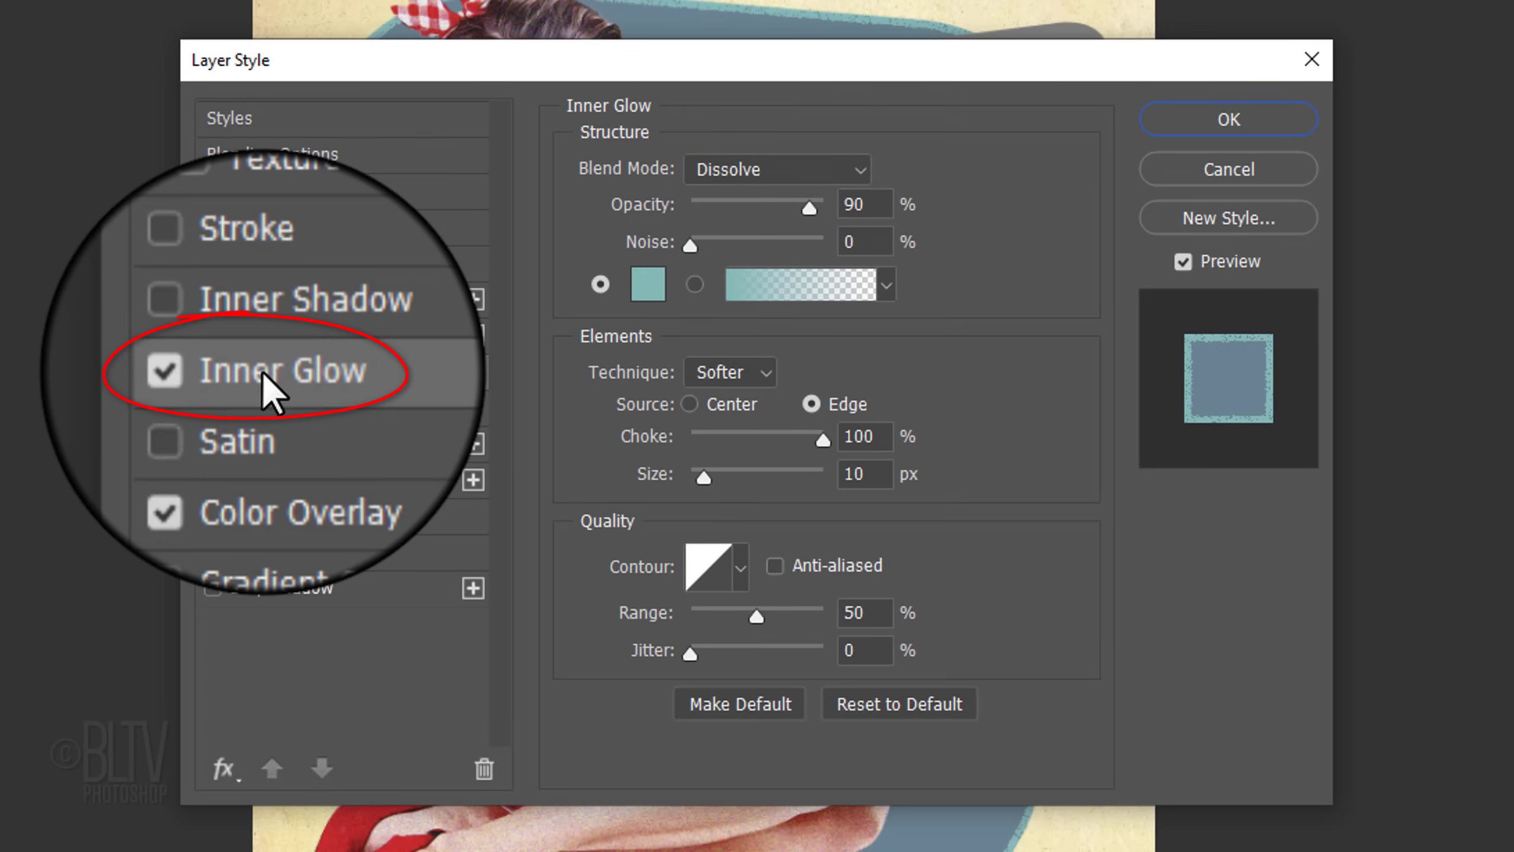
click(649, 289)
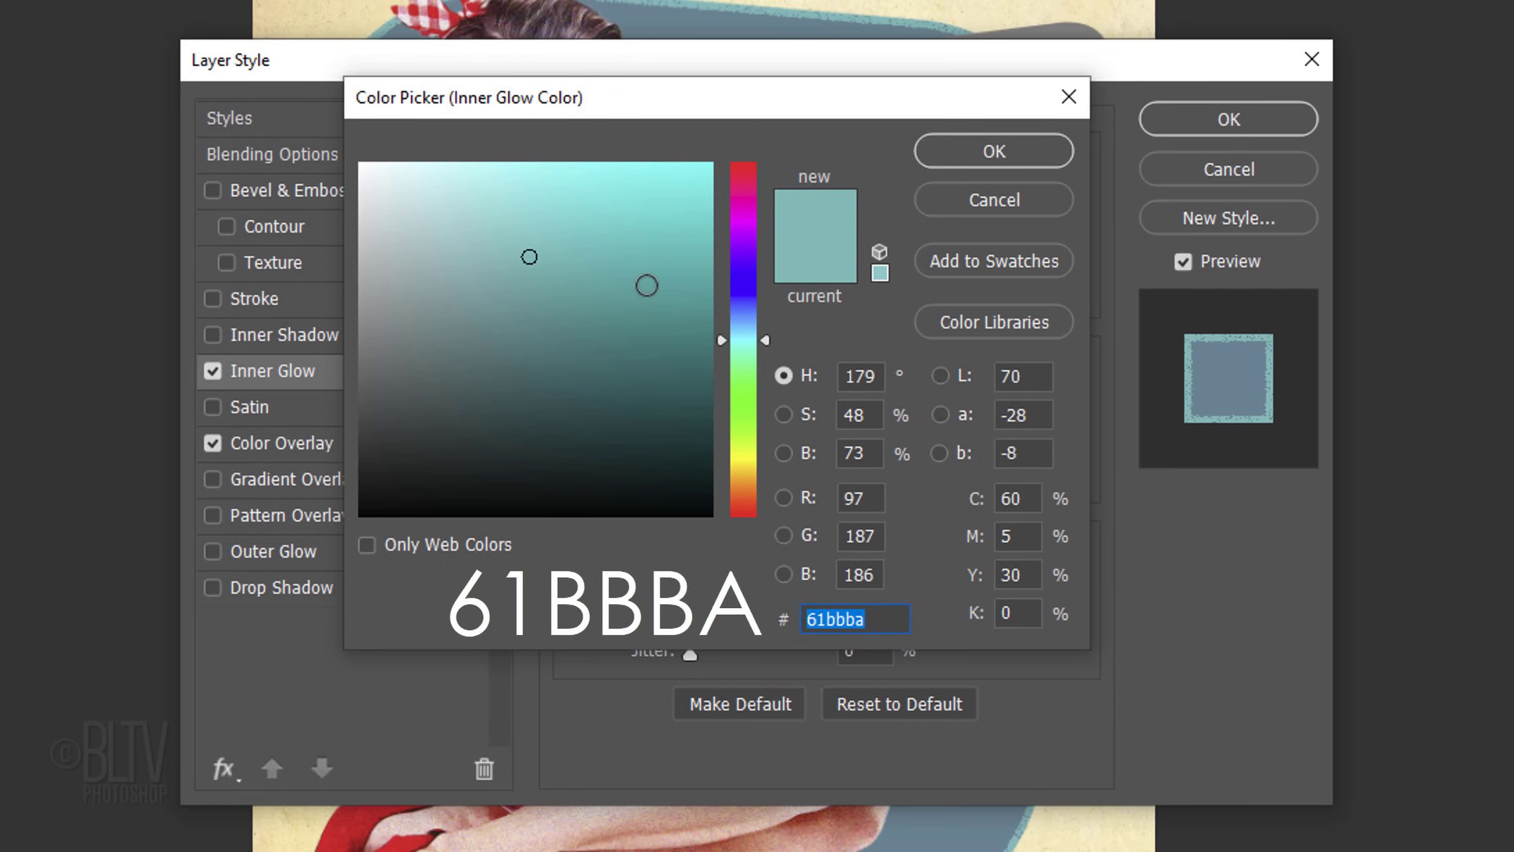
click(972, 144)
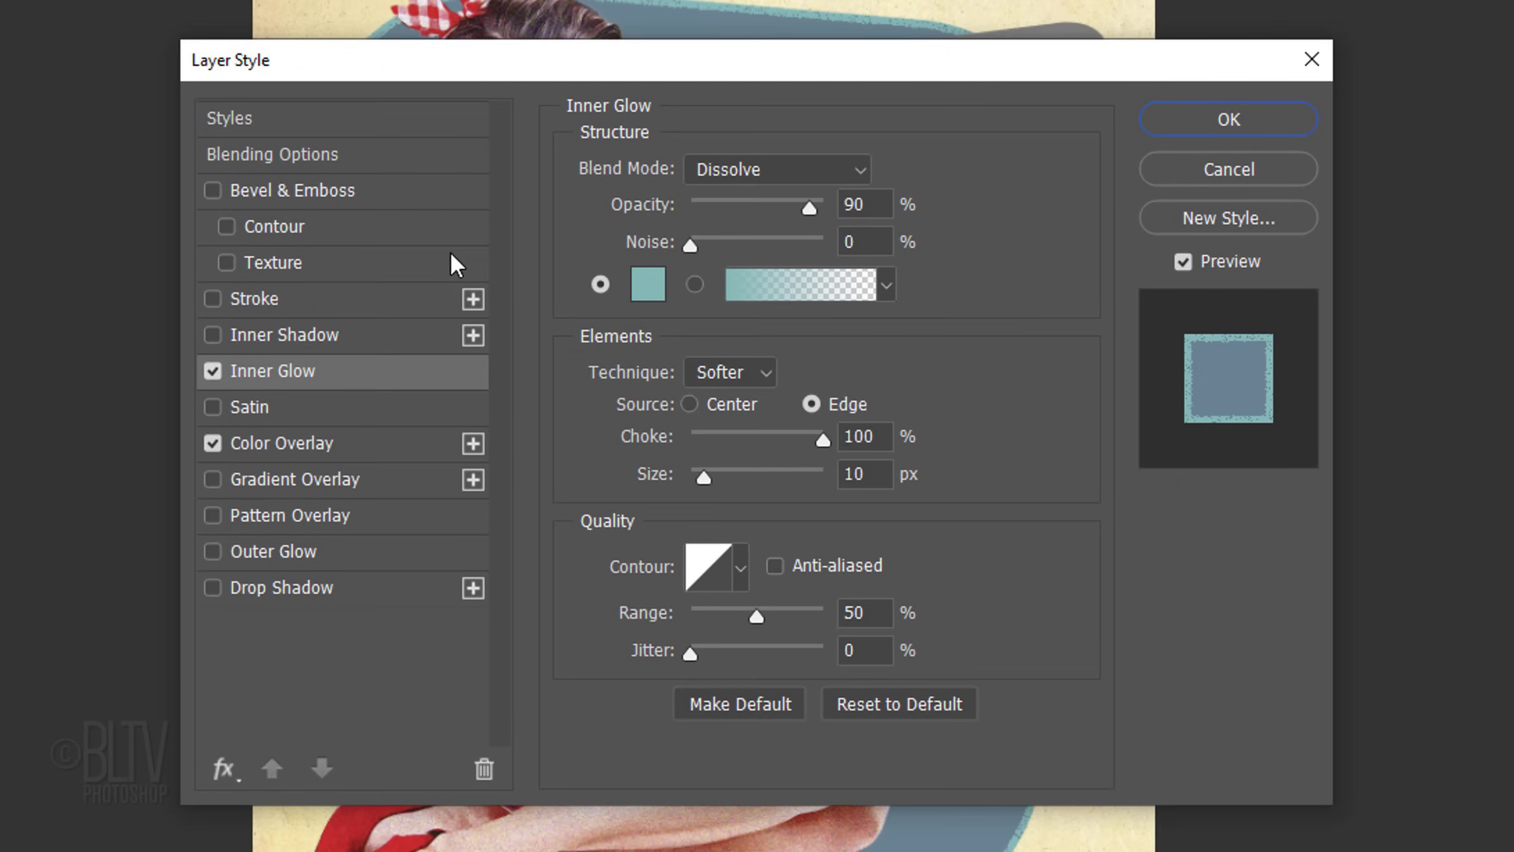
click(291, 301)
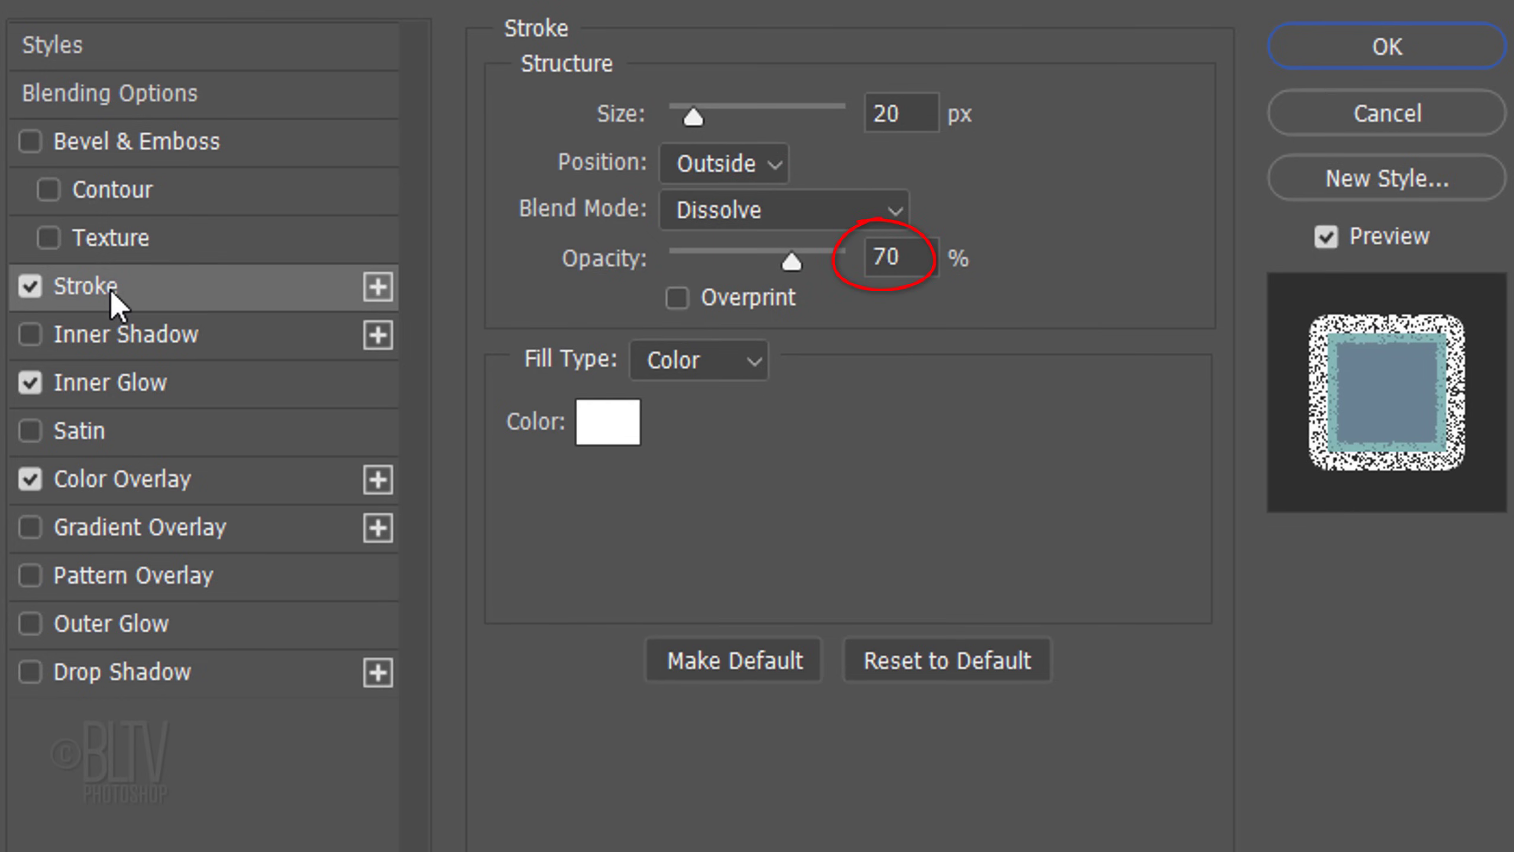
Step: Apply the shape's effects and add a light-blue 5CDBFF Solid Color fill layer
click(1386, 52)
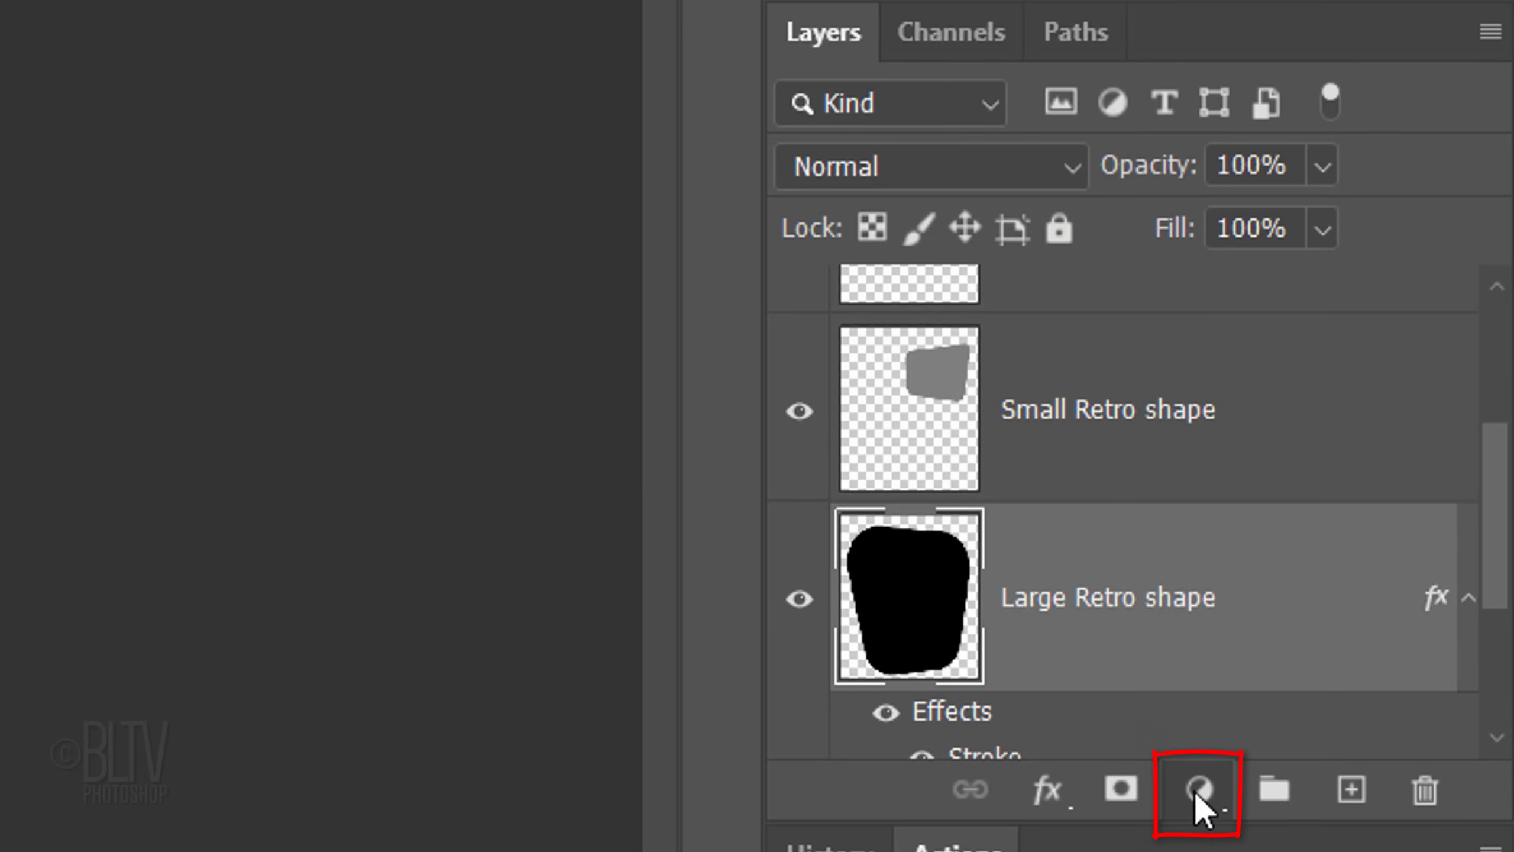
click(1197, 789)
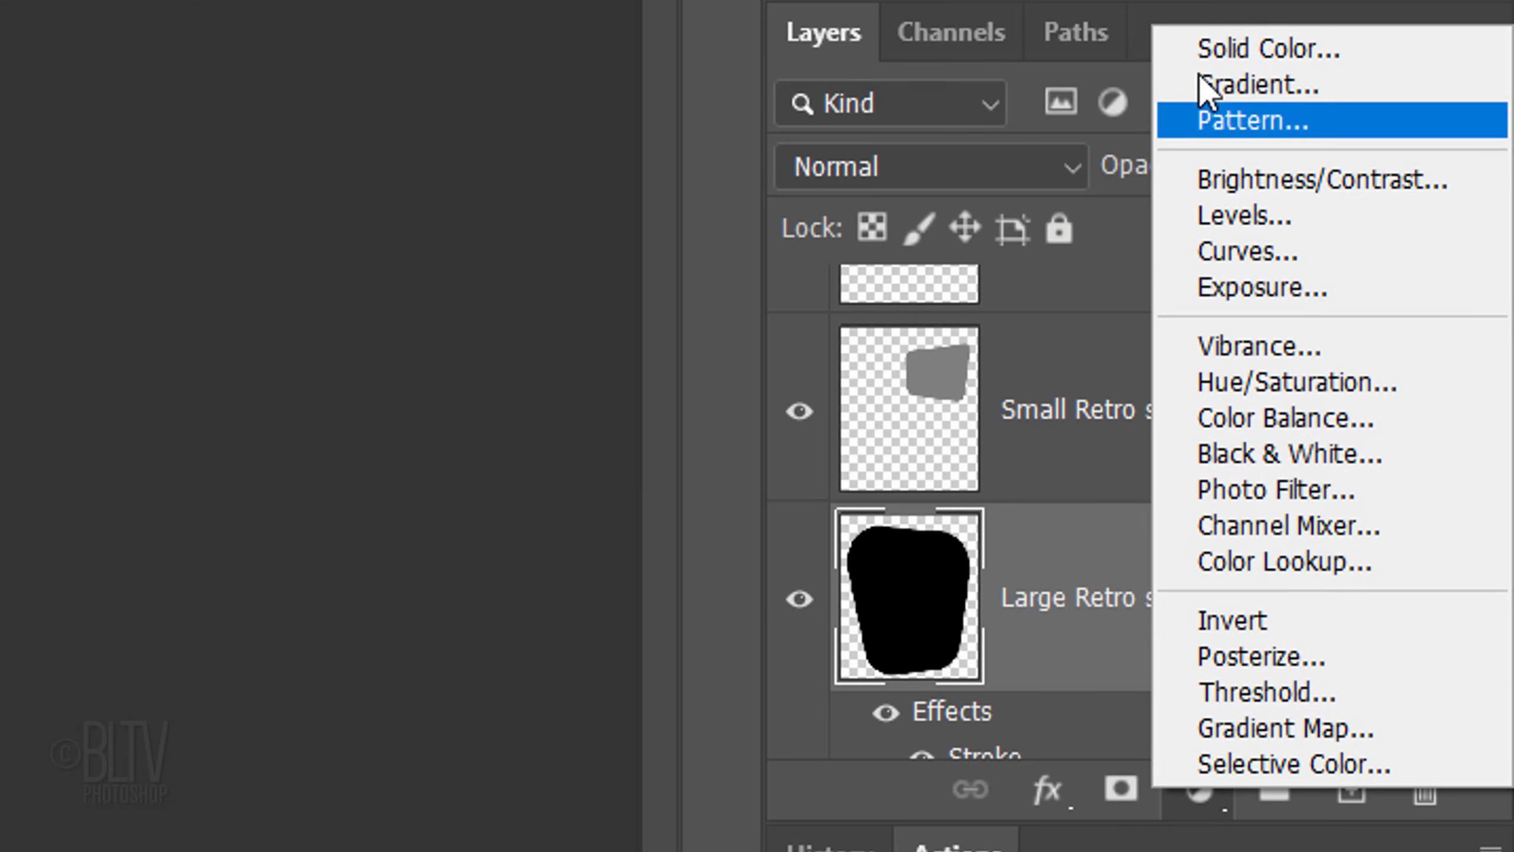
click(1252, 69)
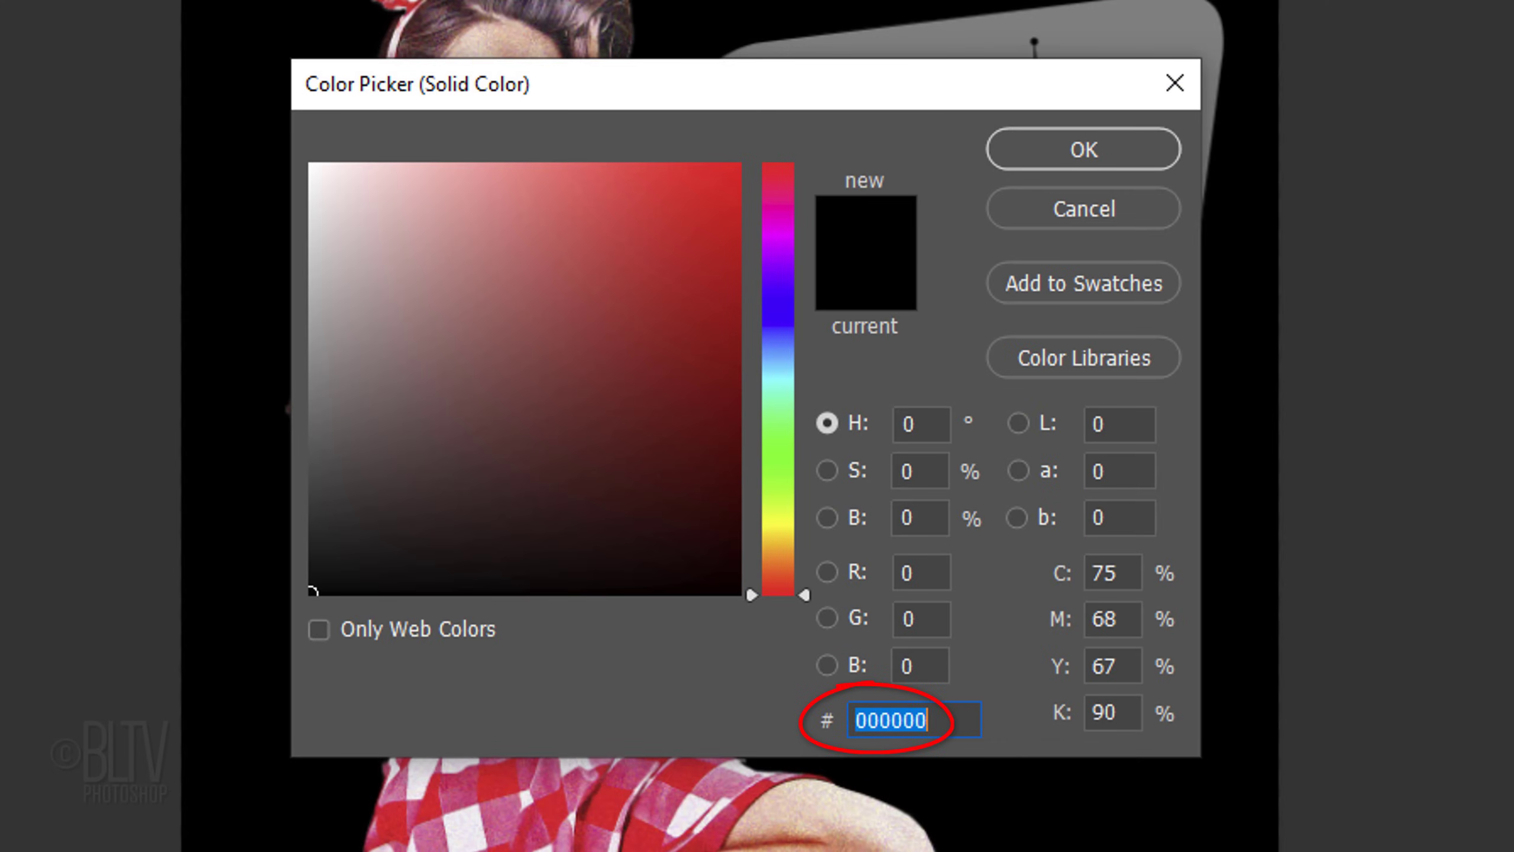
text(5c)
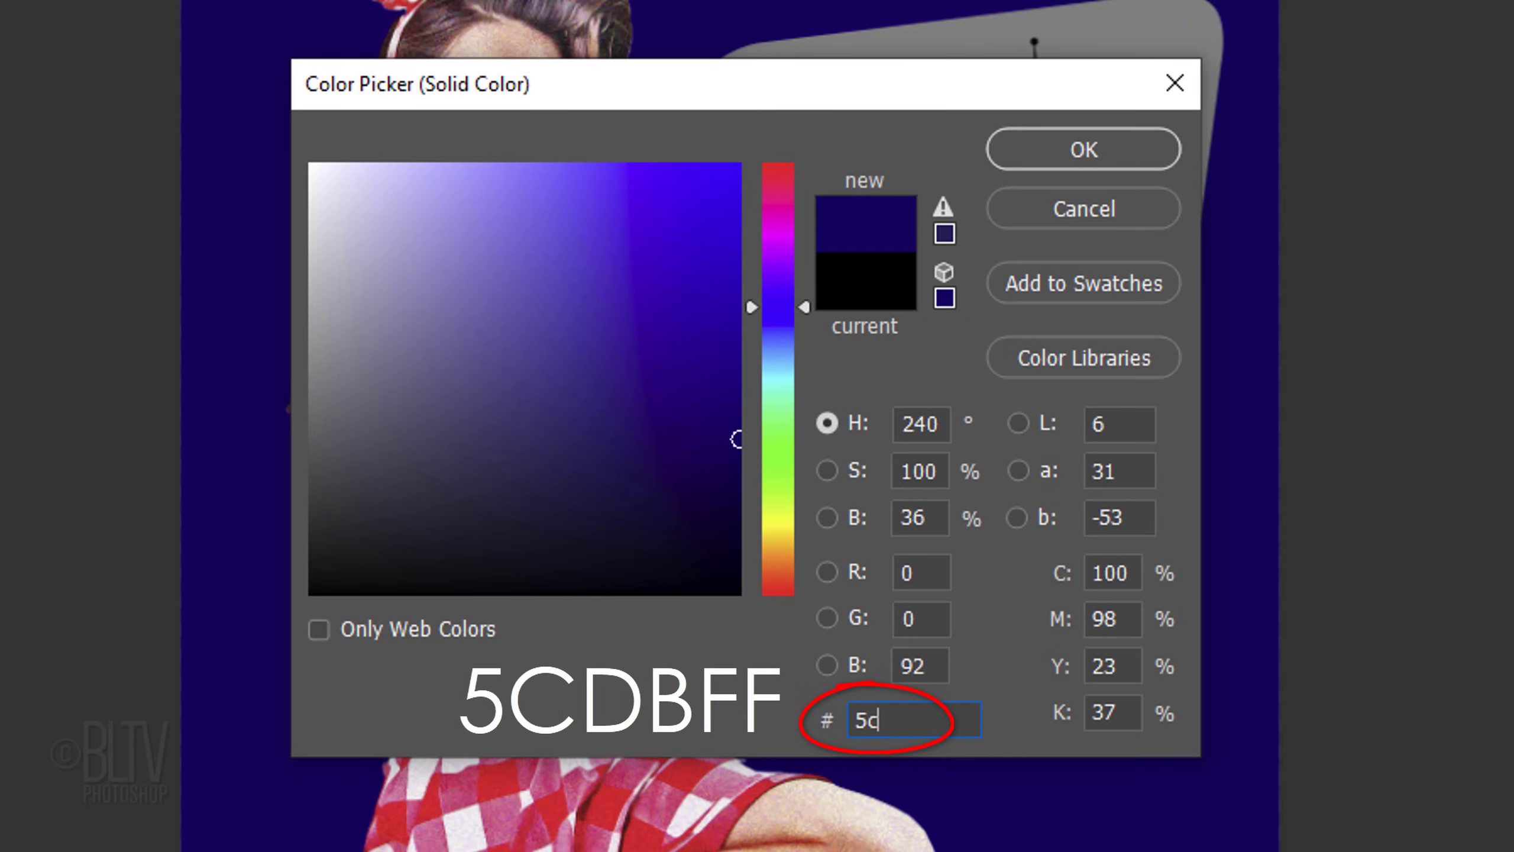
text(dbf)
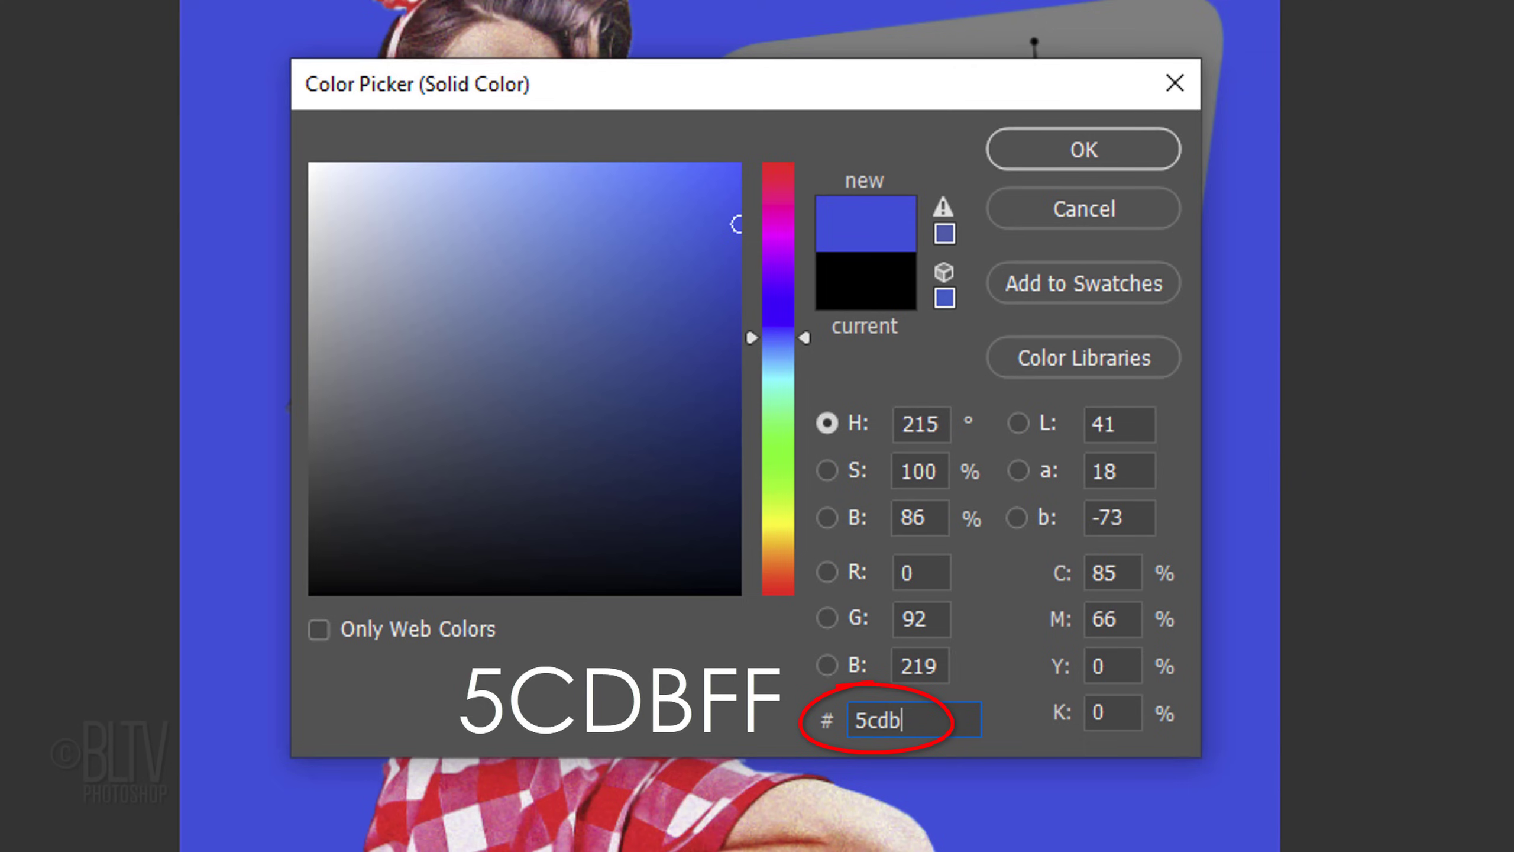
text(f)
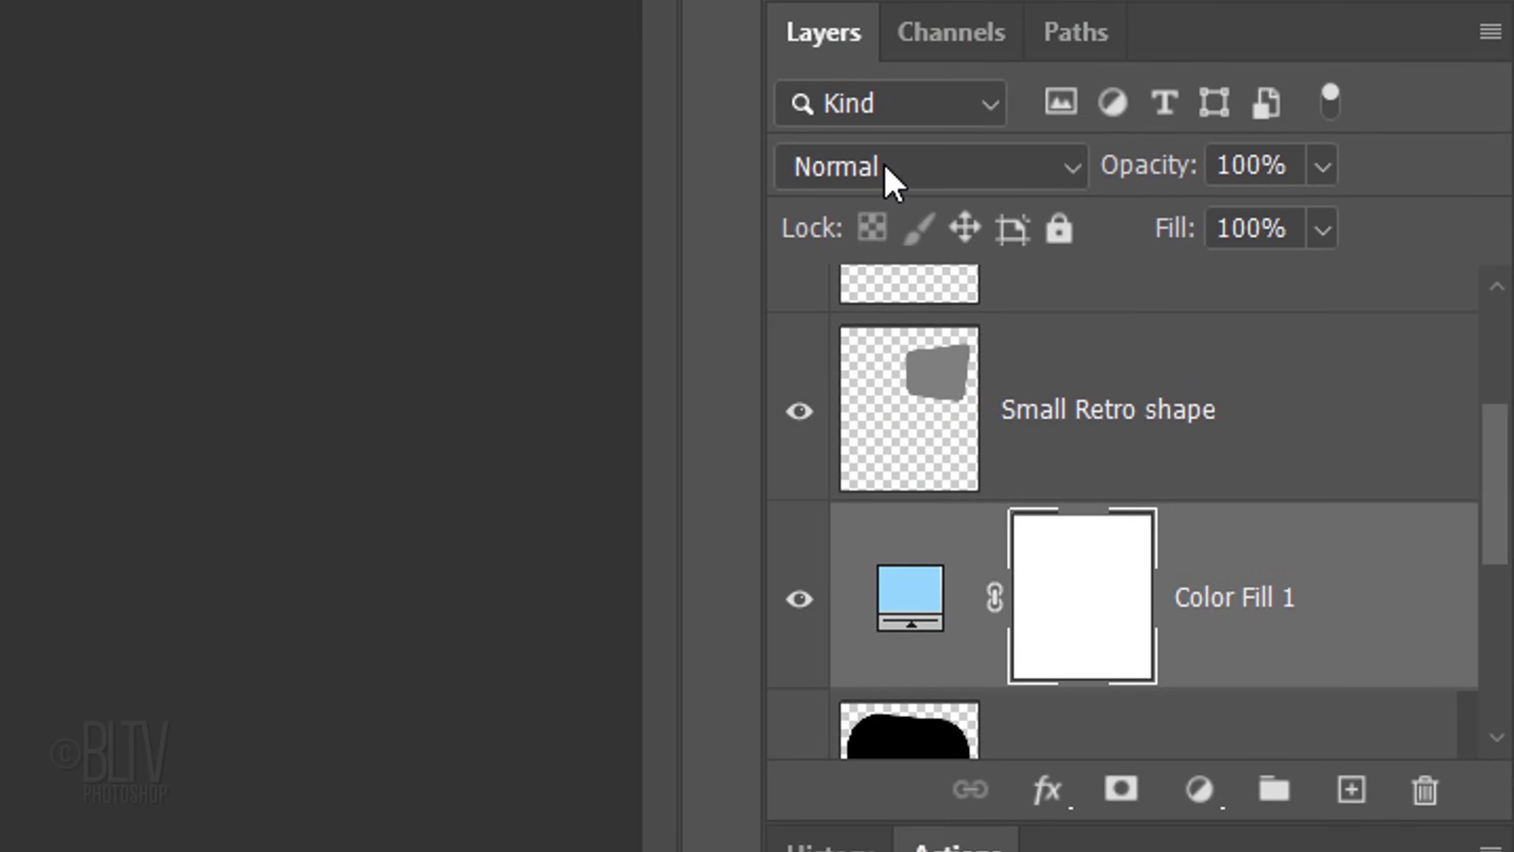
Step: Blend Color Fill 1 in Multiply and target its layer mask
click(884, 163)
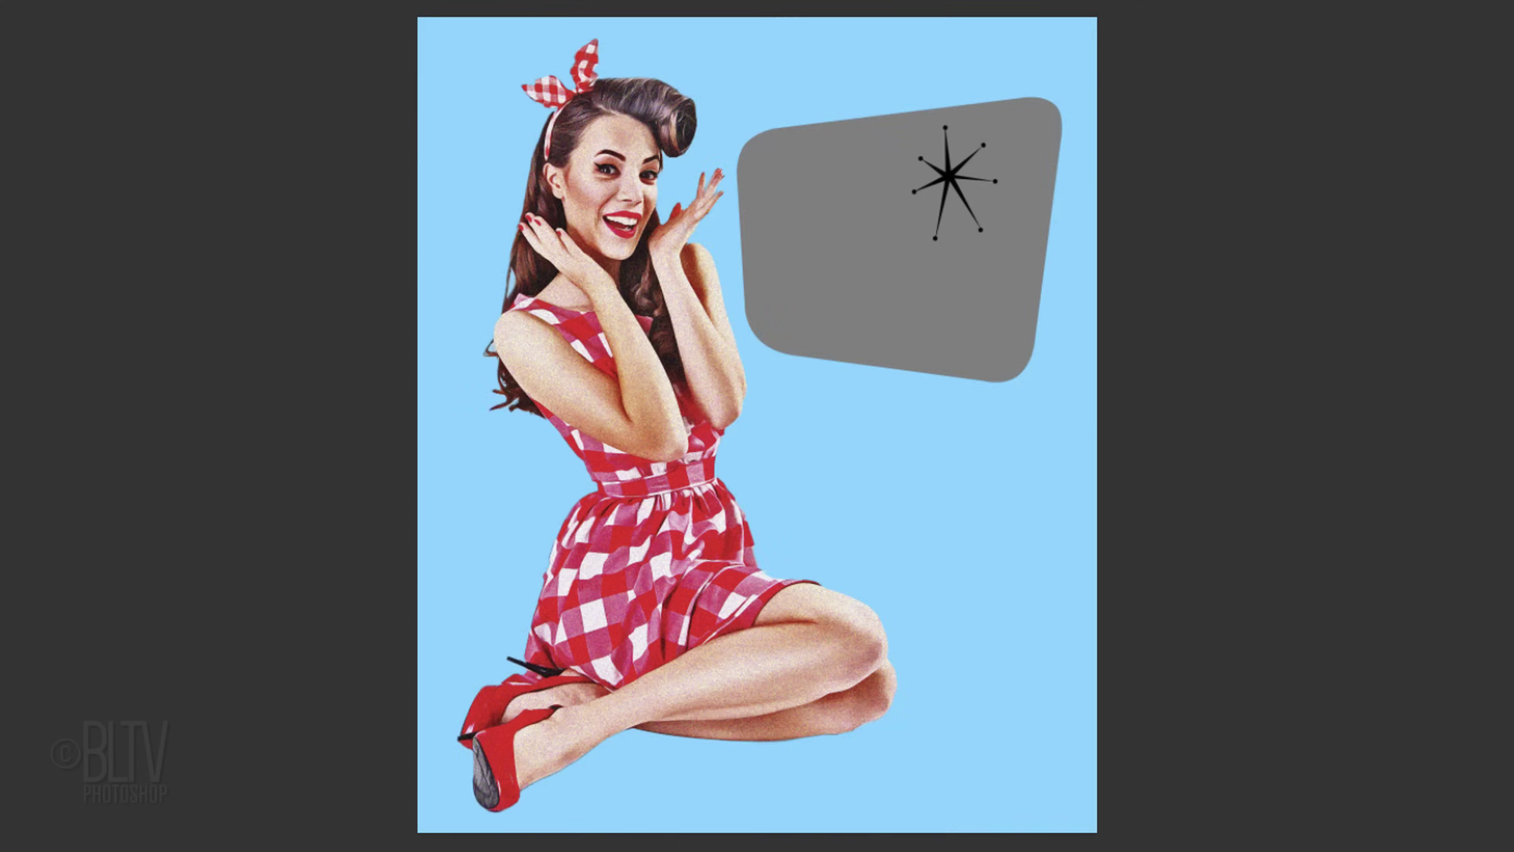
click(888, 210)
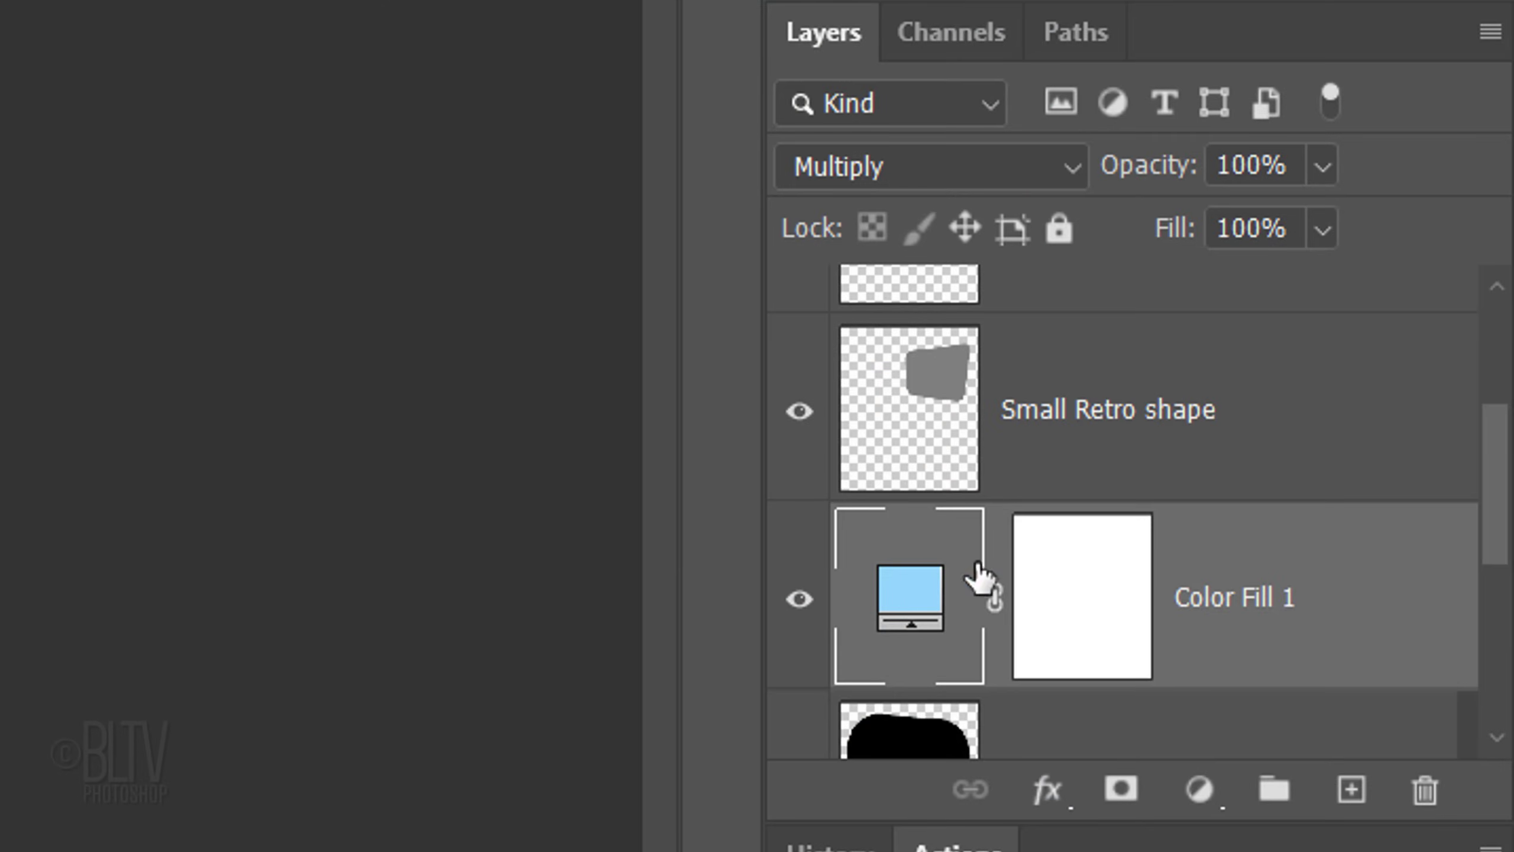
click(1079, 596)
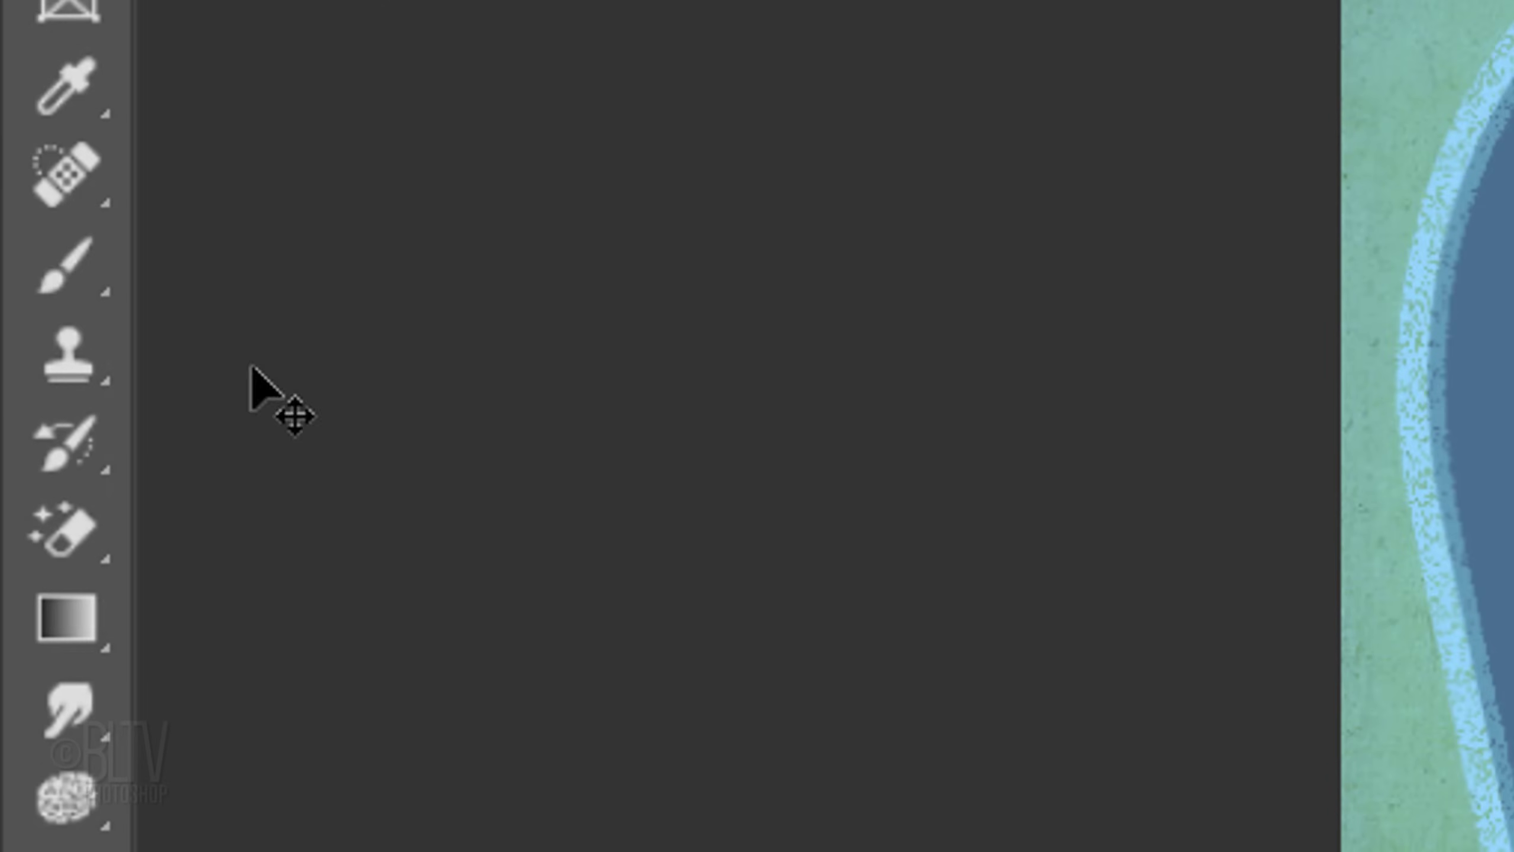
right_click(64, 264)
Step: Switch to the Brush Tool with a Soft Round 35 px, 0% hardness preset
click(338, 258)
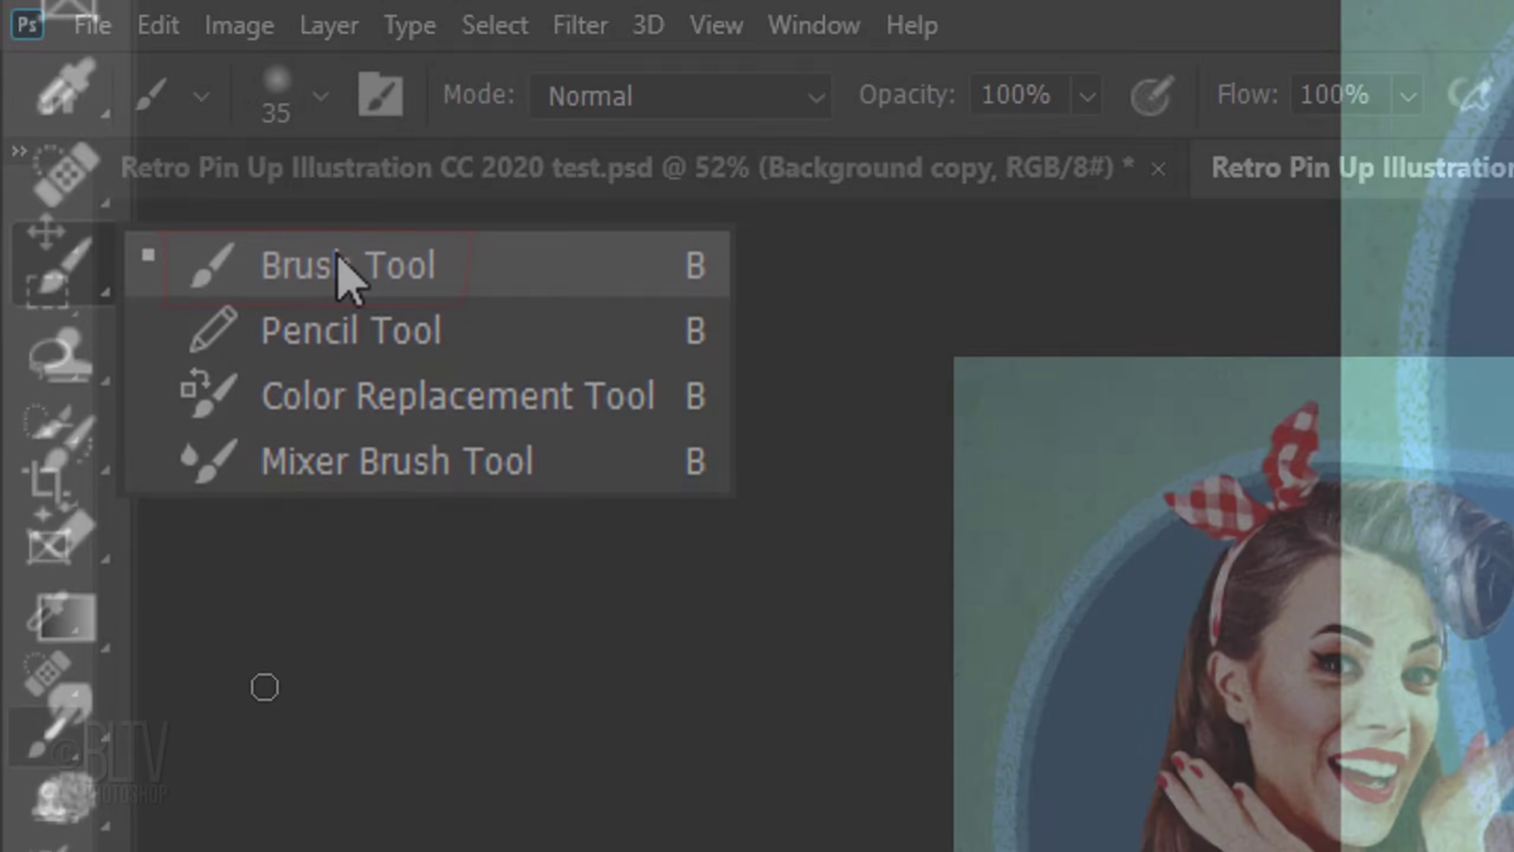
click(322, 112)
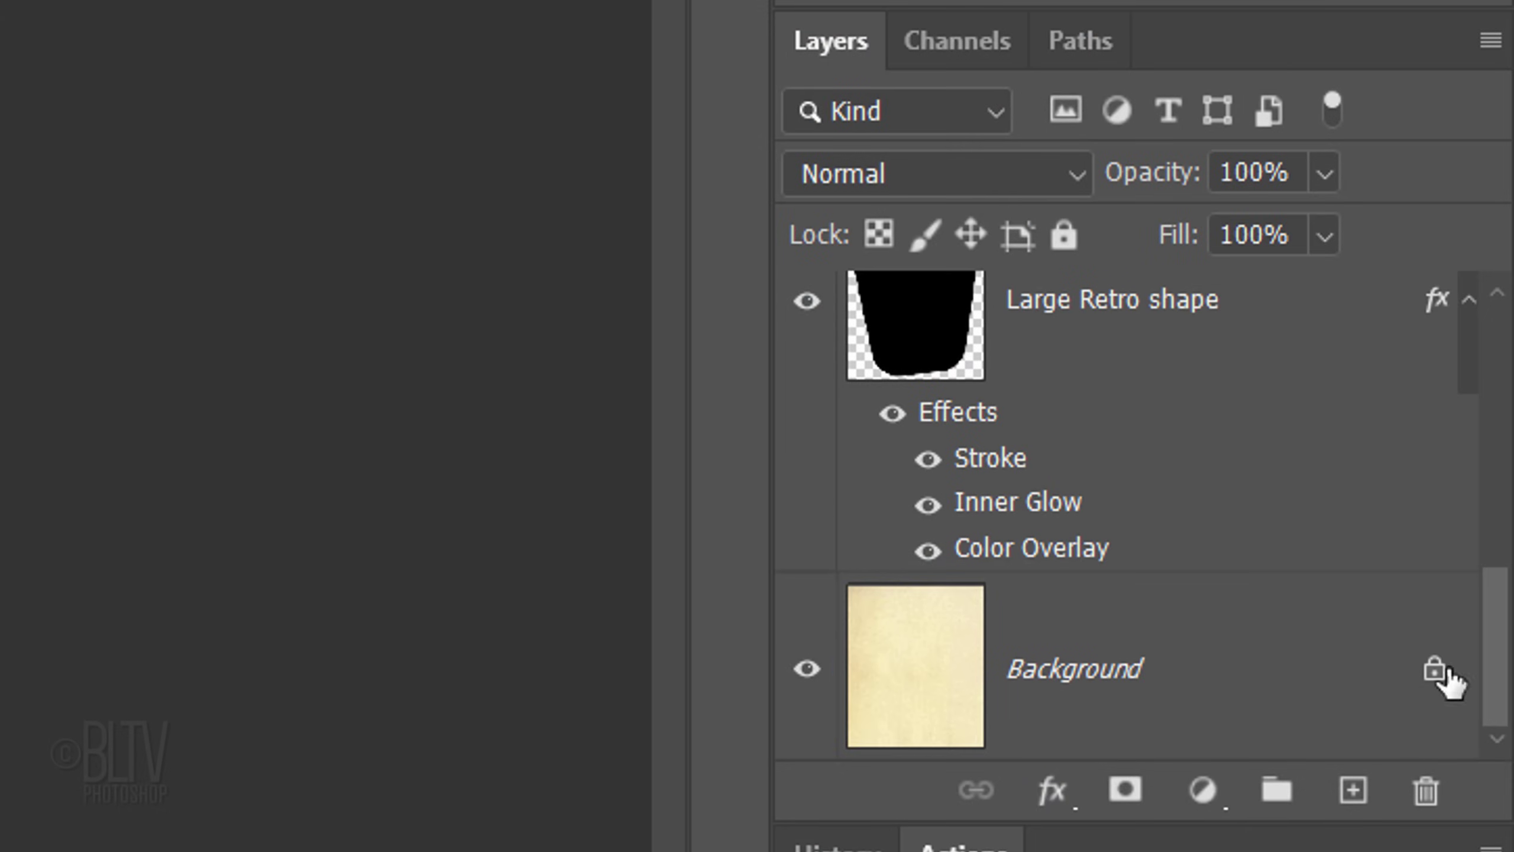
Step: Duplicate the Background paper layer and bring the copies above the retro shapes
click(917, 660)
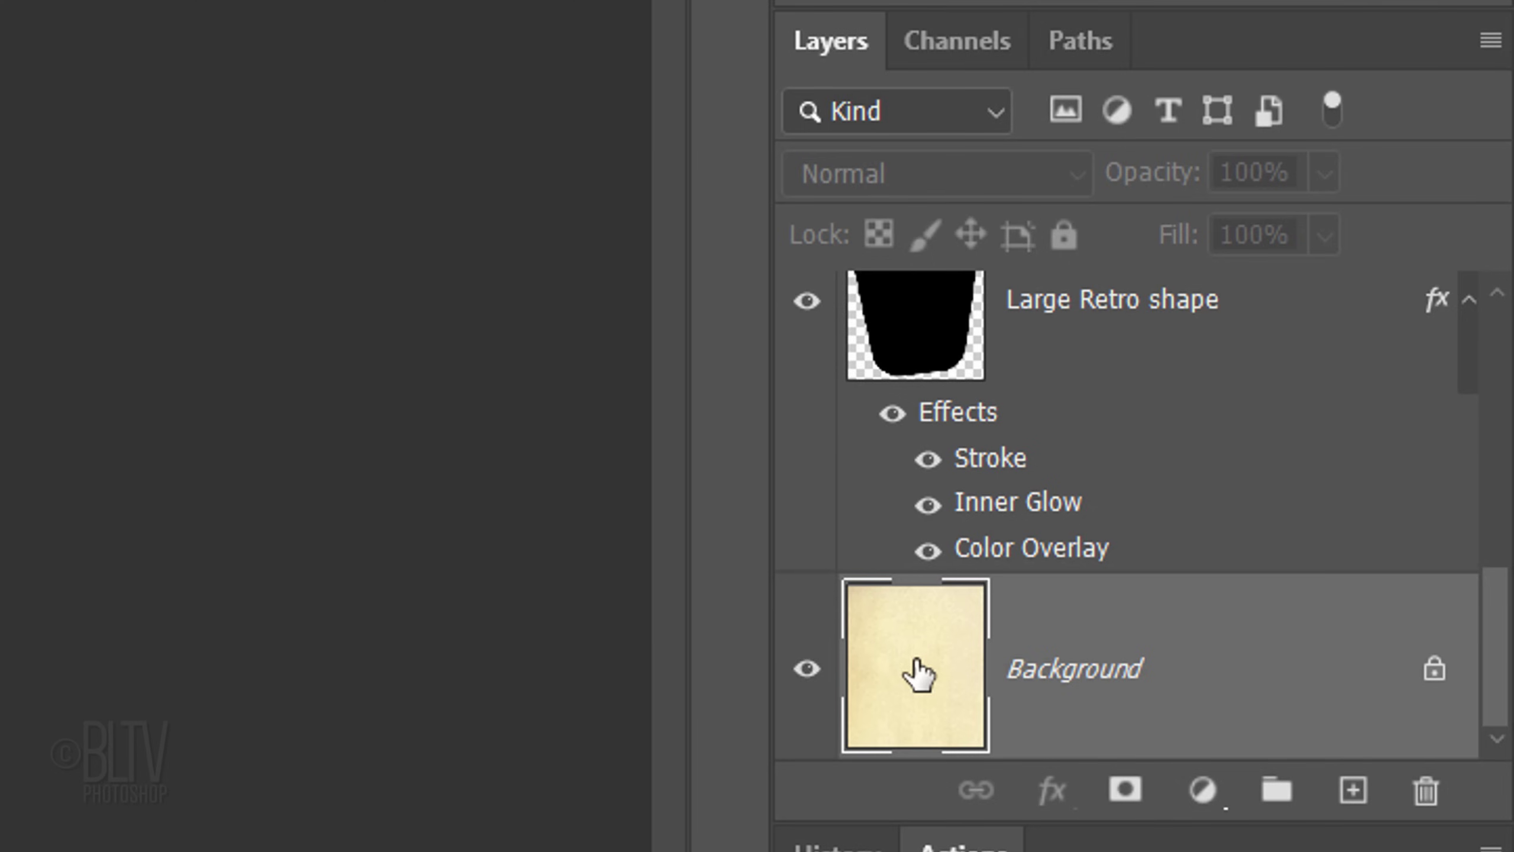
key(ctrl+j)
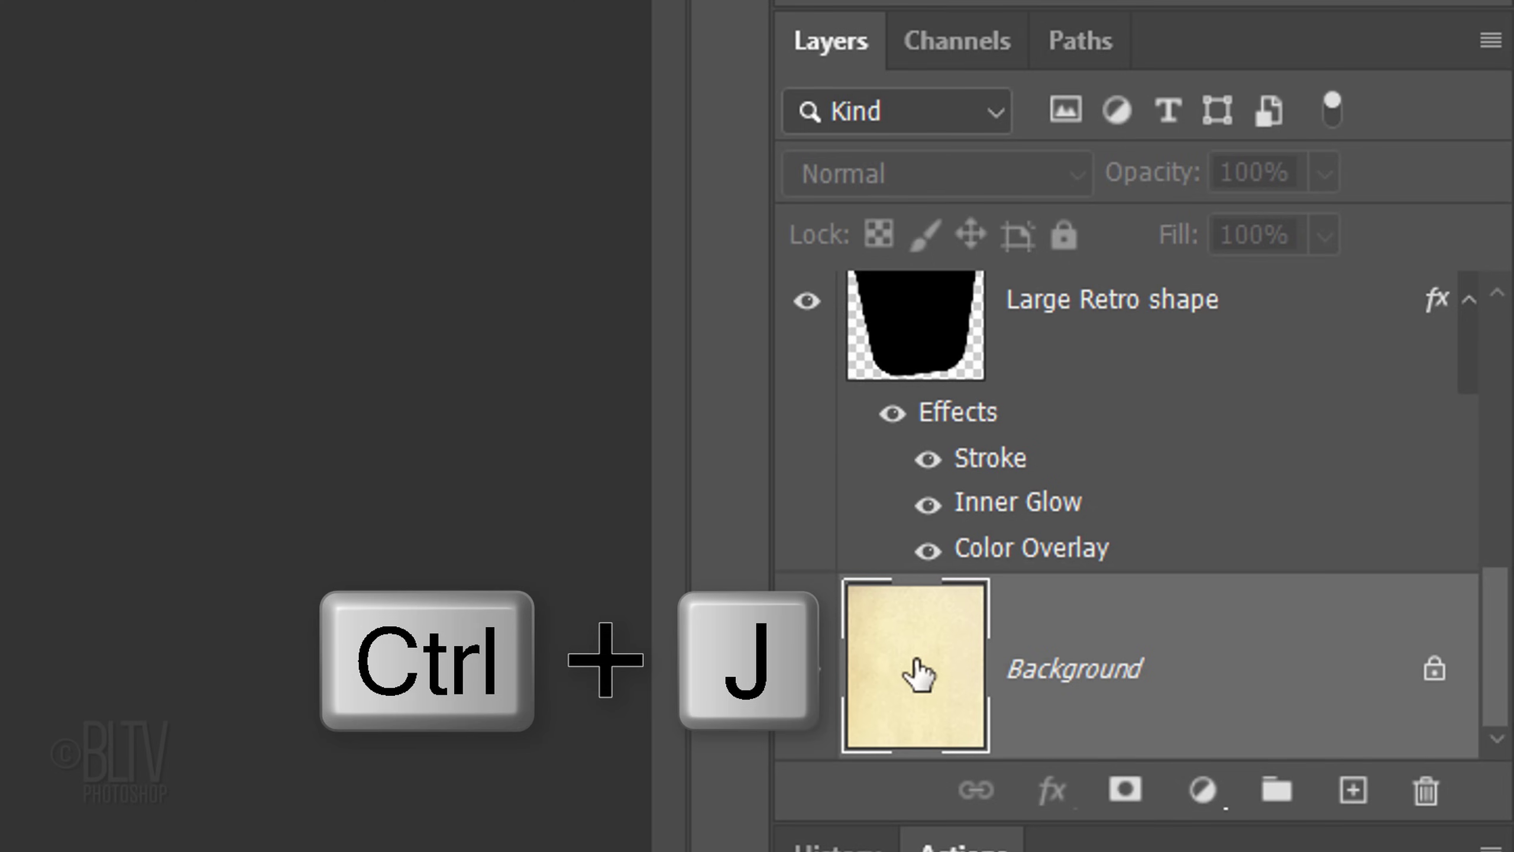
scroll(1504, 610, down, 3)
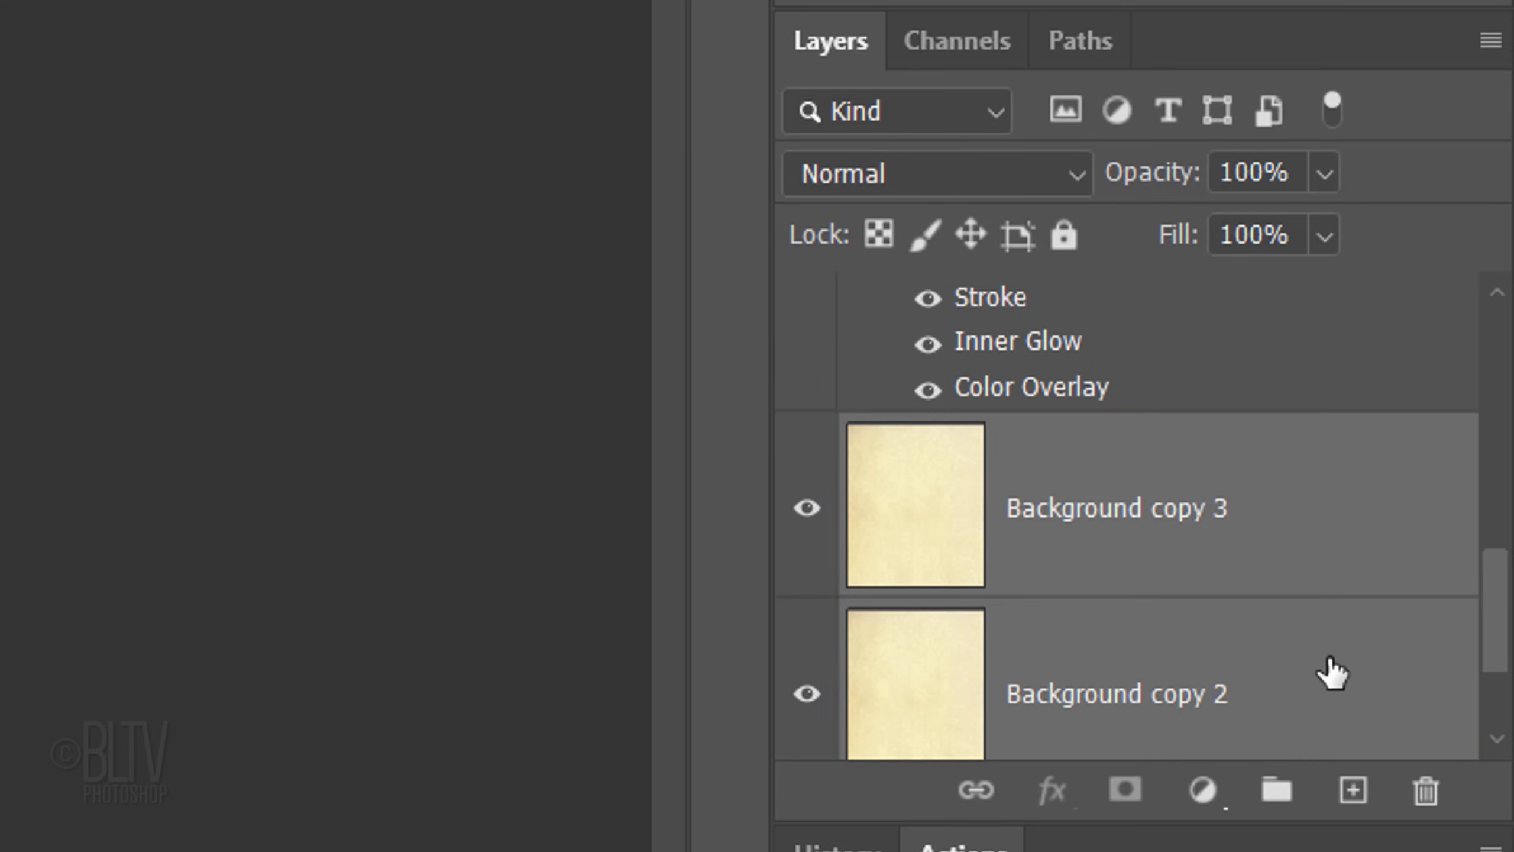
key(ctrl+bracketright)
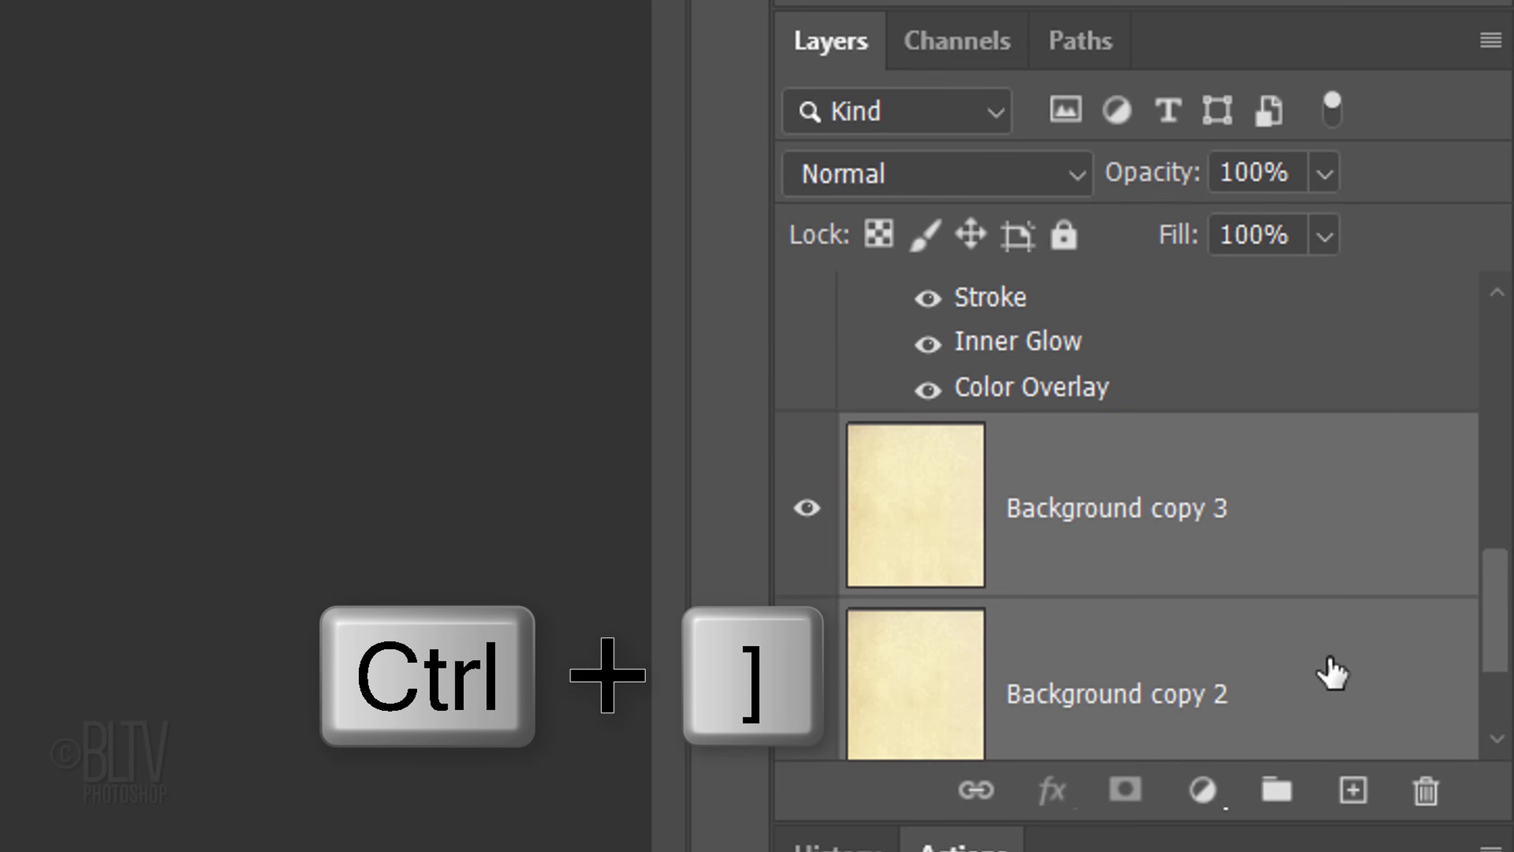
key(ctrl+bracketright)
key(ctrl+bracketright)
key(ctrl+bracketright)
key(ctrl+bracketright)
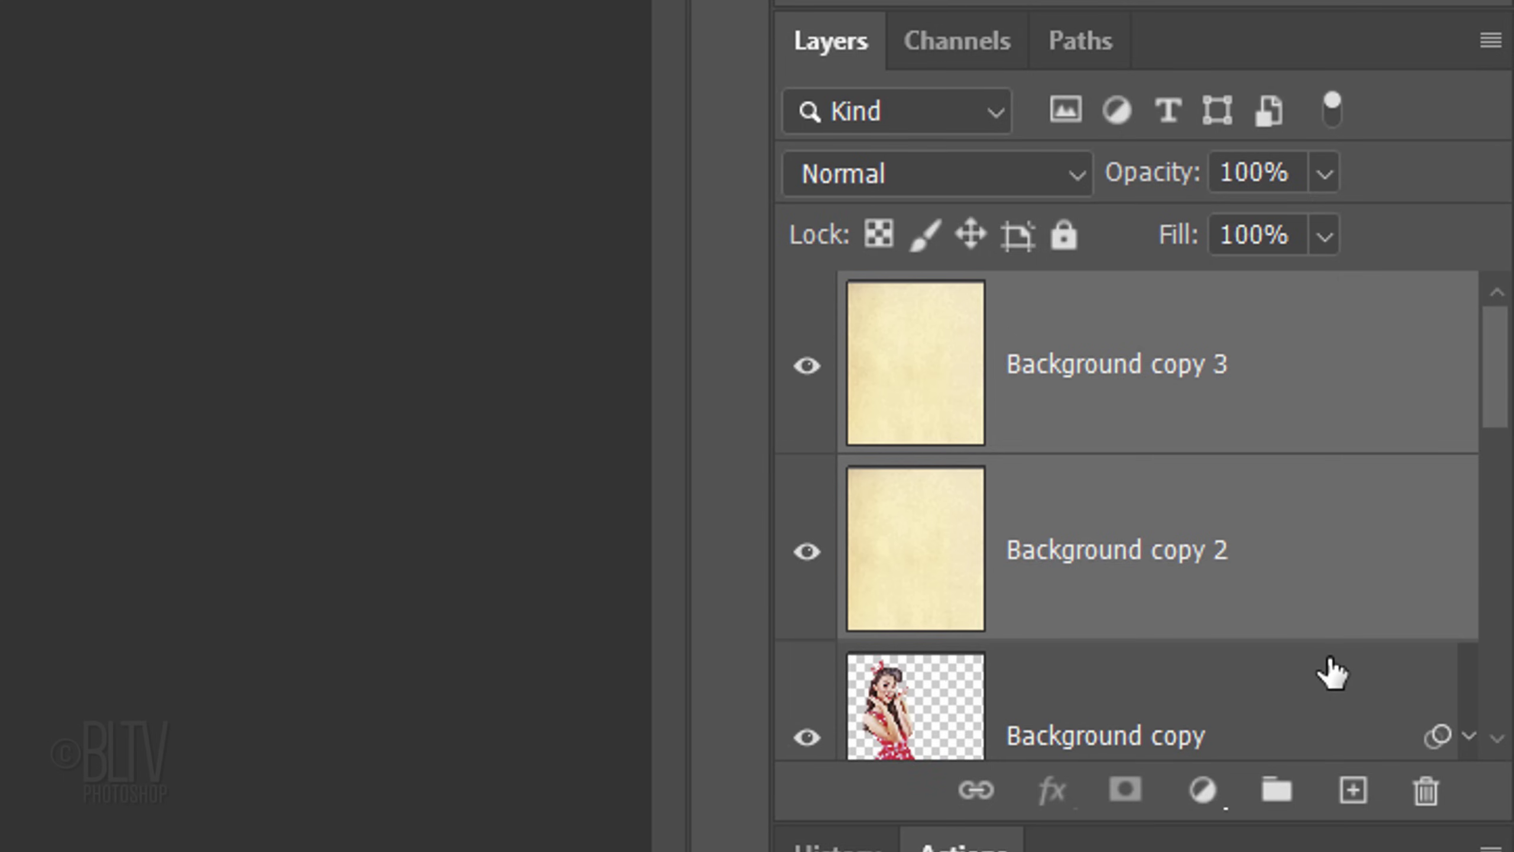
Step: Hide Background copy 3 and set Background copy 2 to Screen at 70% opacity
click(807, 371)
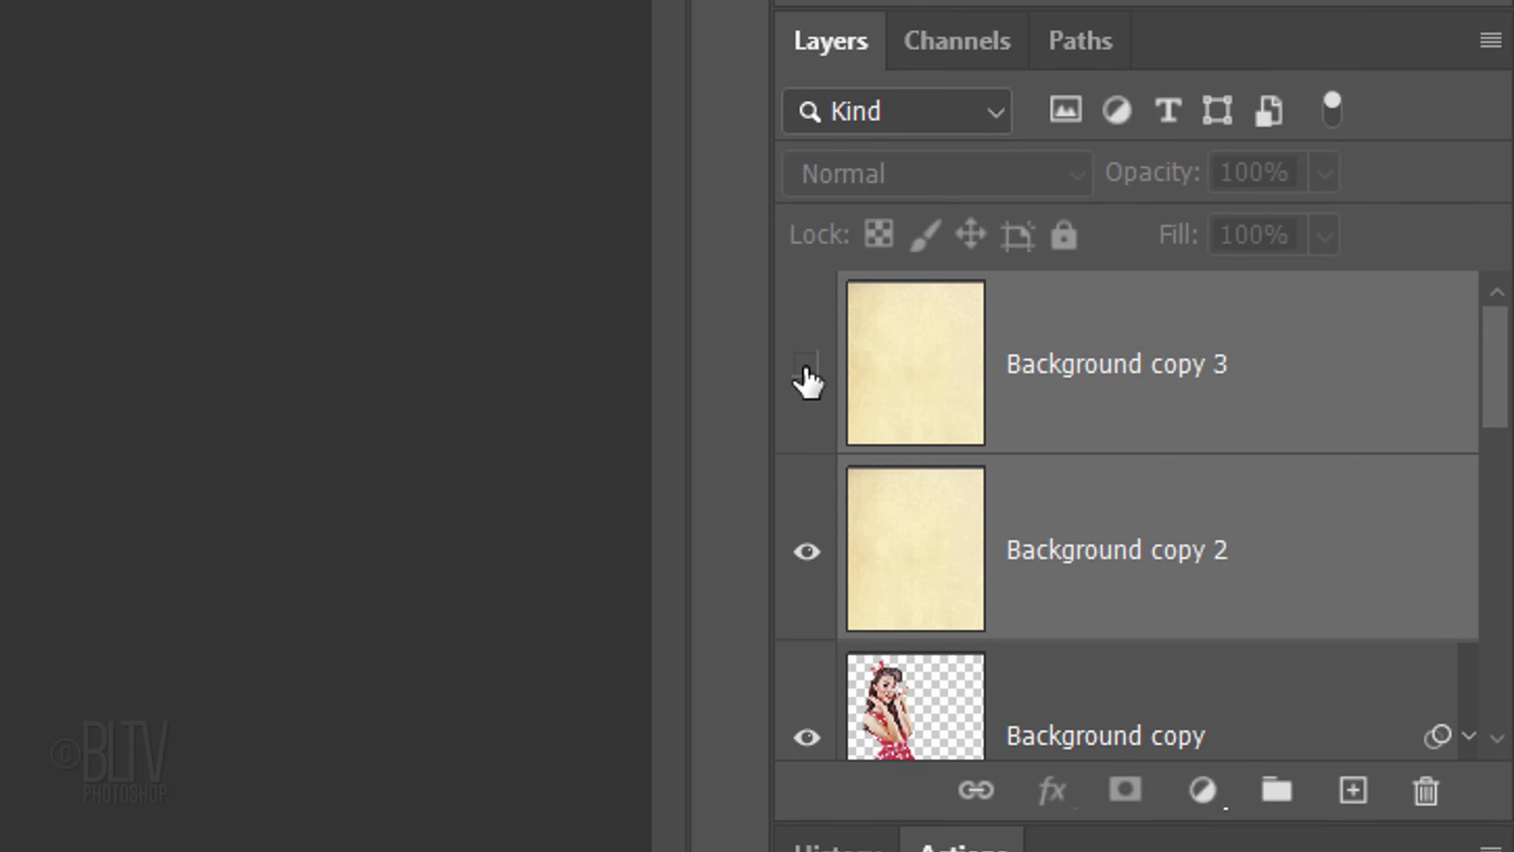
click(915, 540)
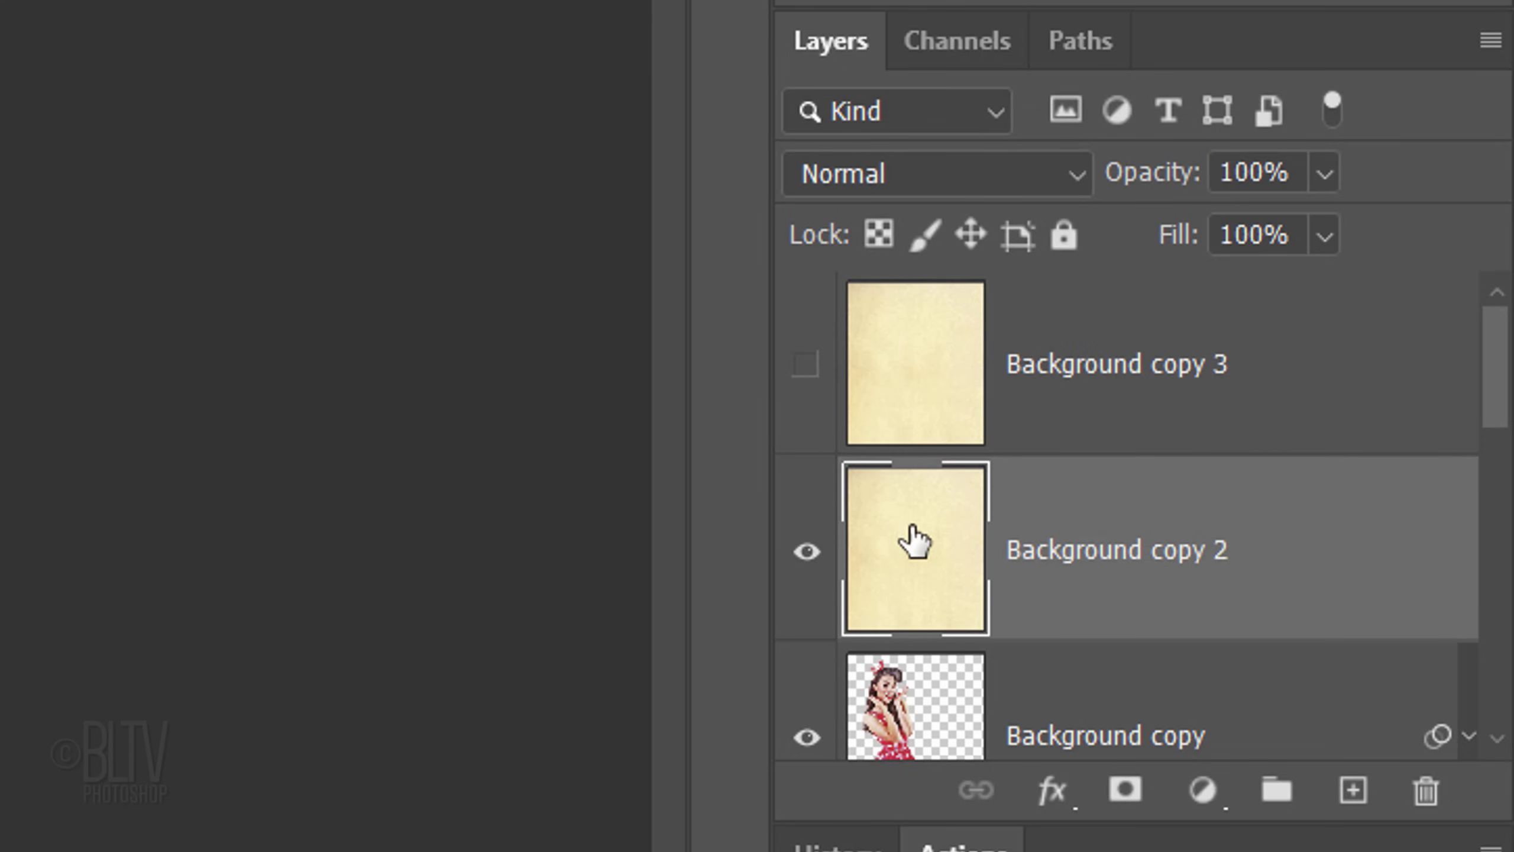
click(892, 178)
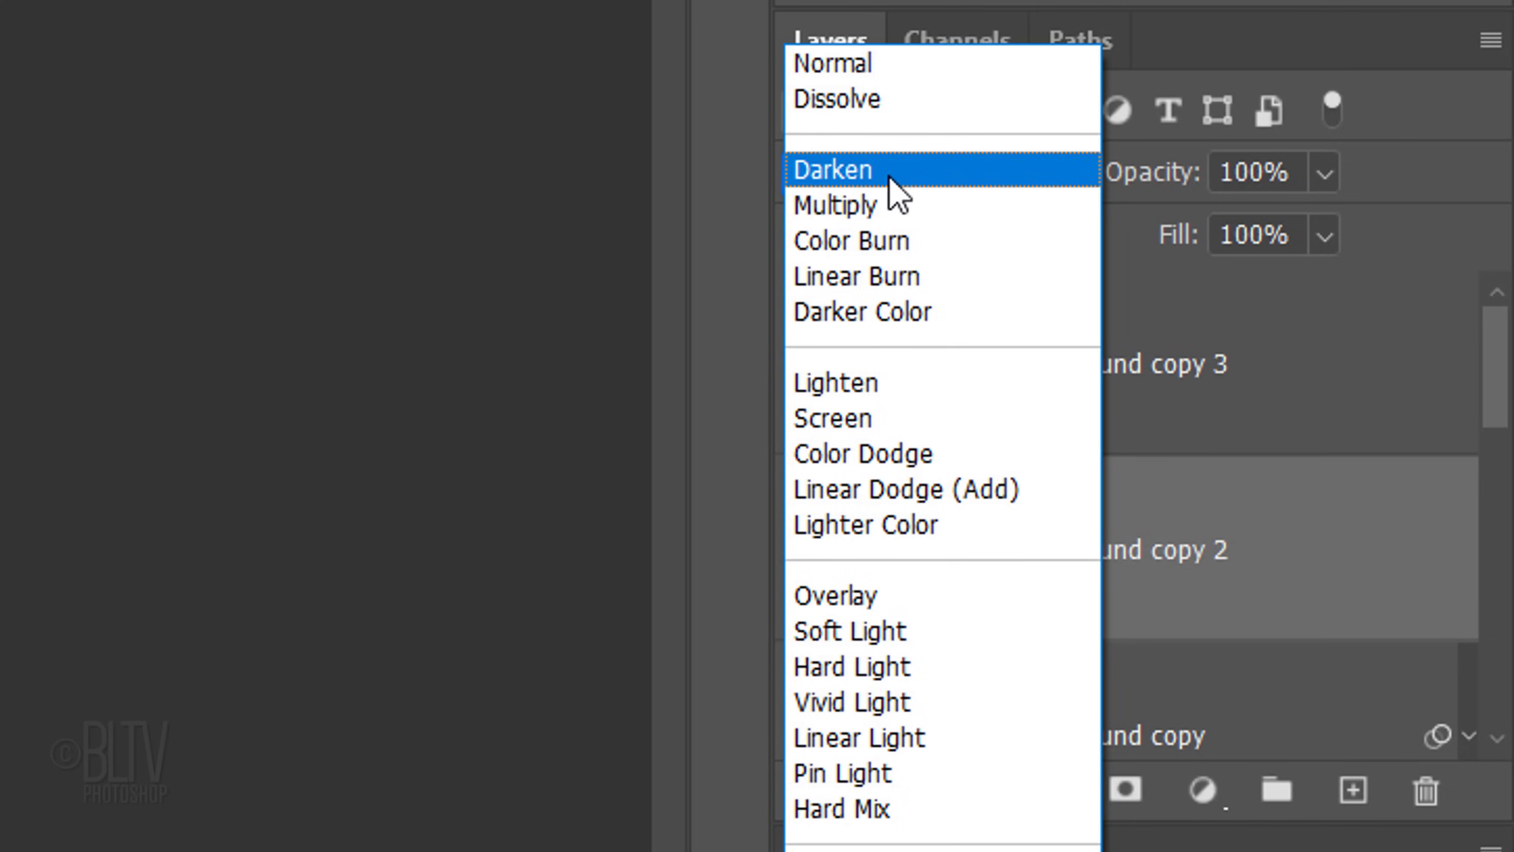
click(847, 419)
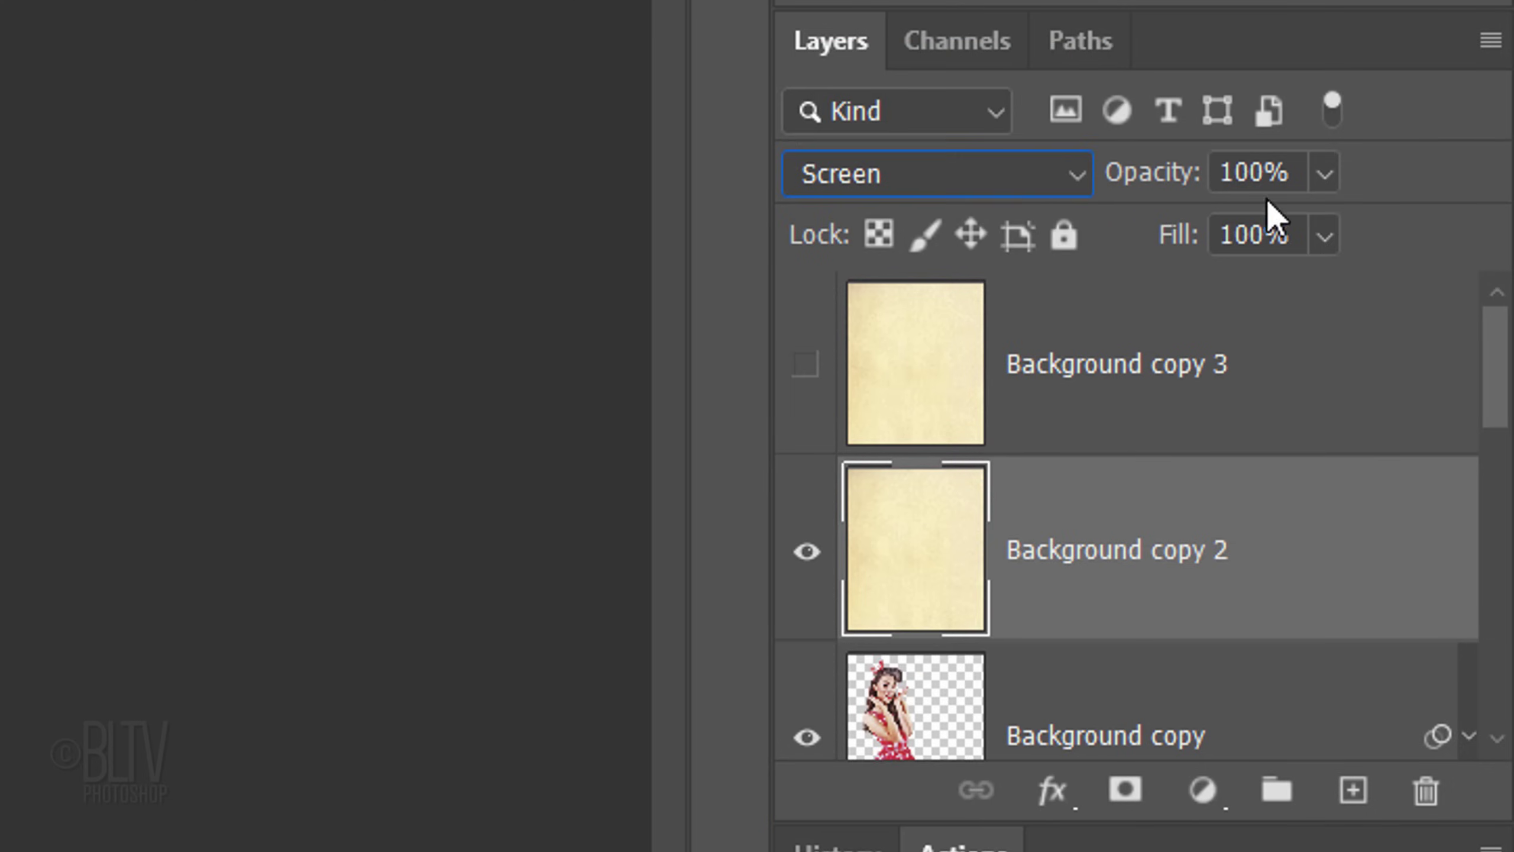
click(1255, 173)
text(70)
key(Return)
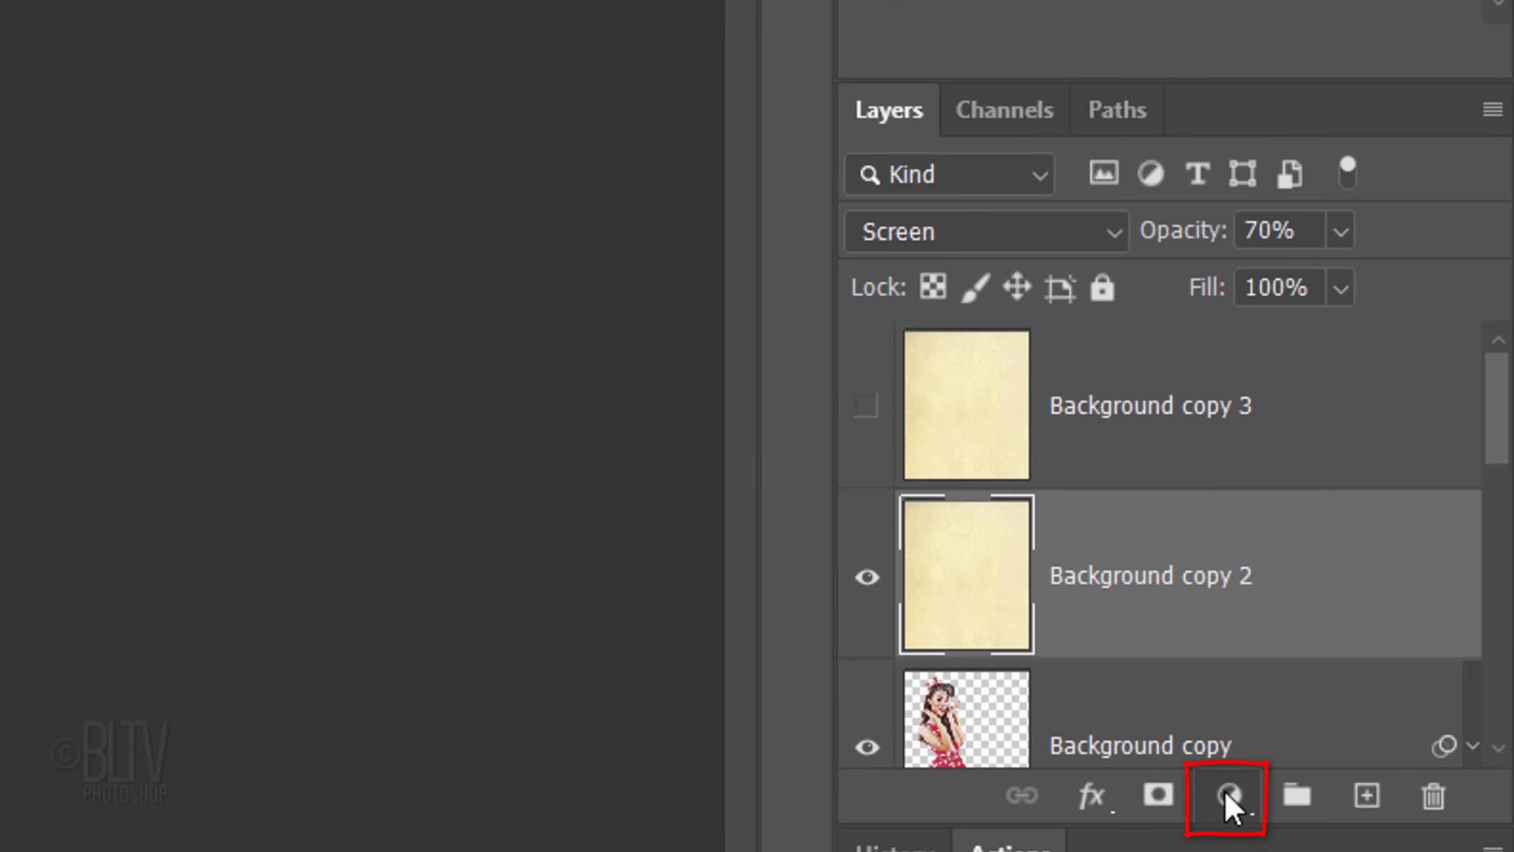
Step: Add a Levels adjustment clipped to Background copy 2 with input black point 253
click(1226, 791)
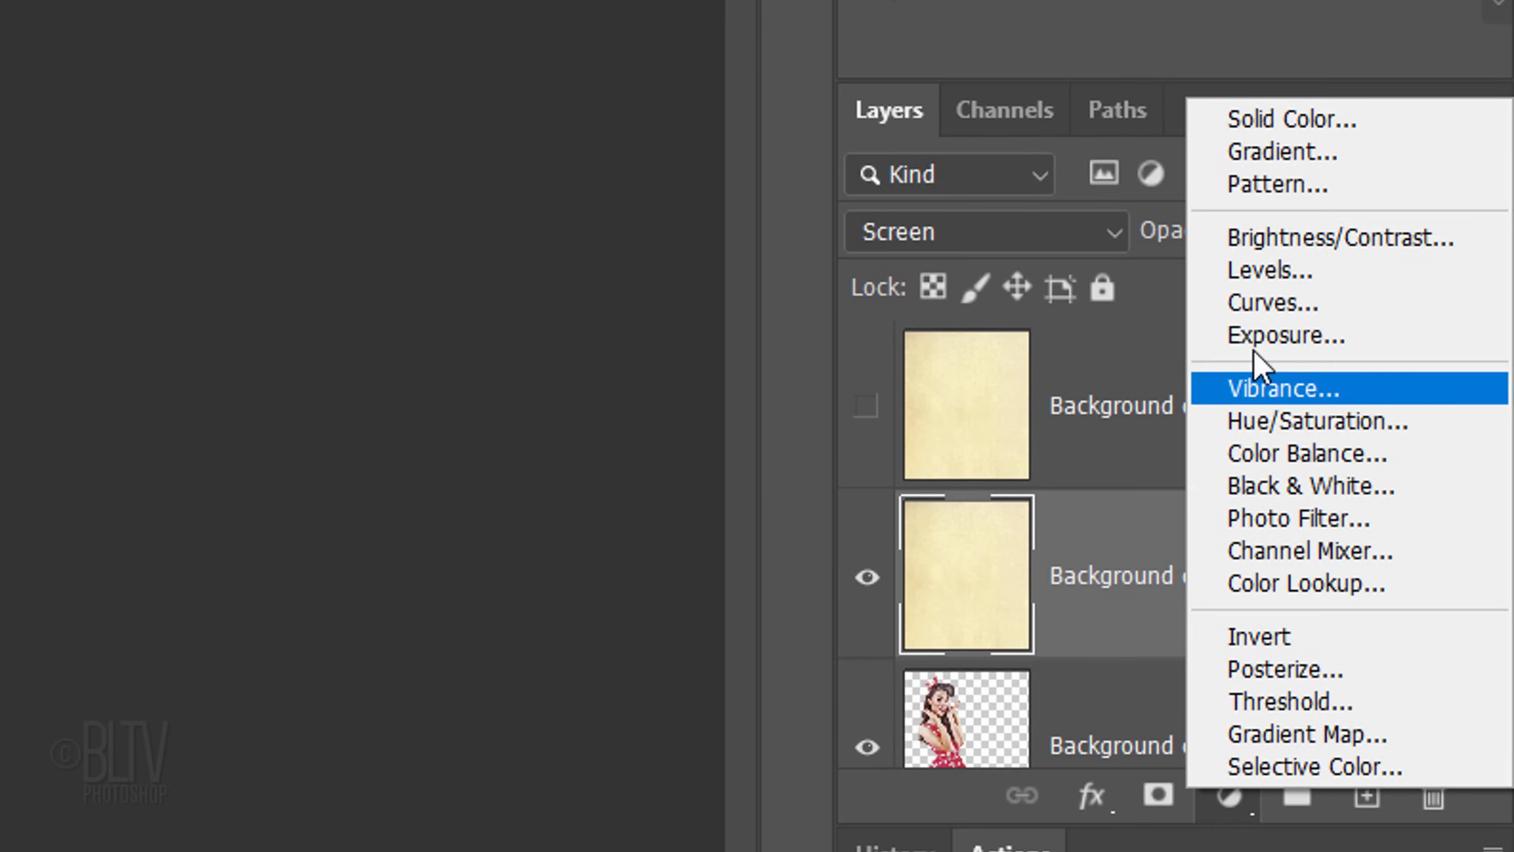
click(1260, 275)
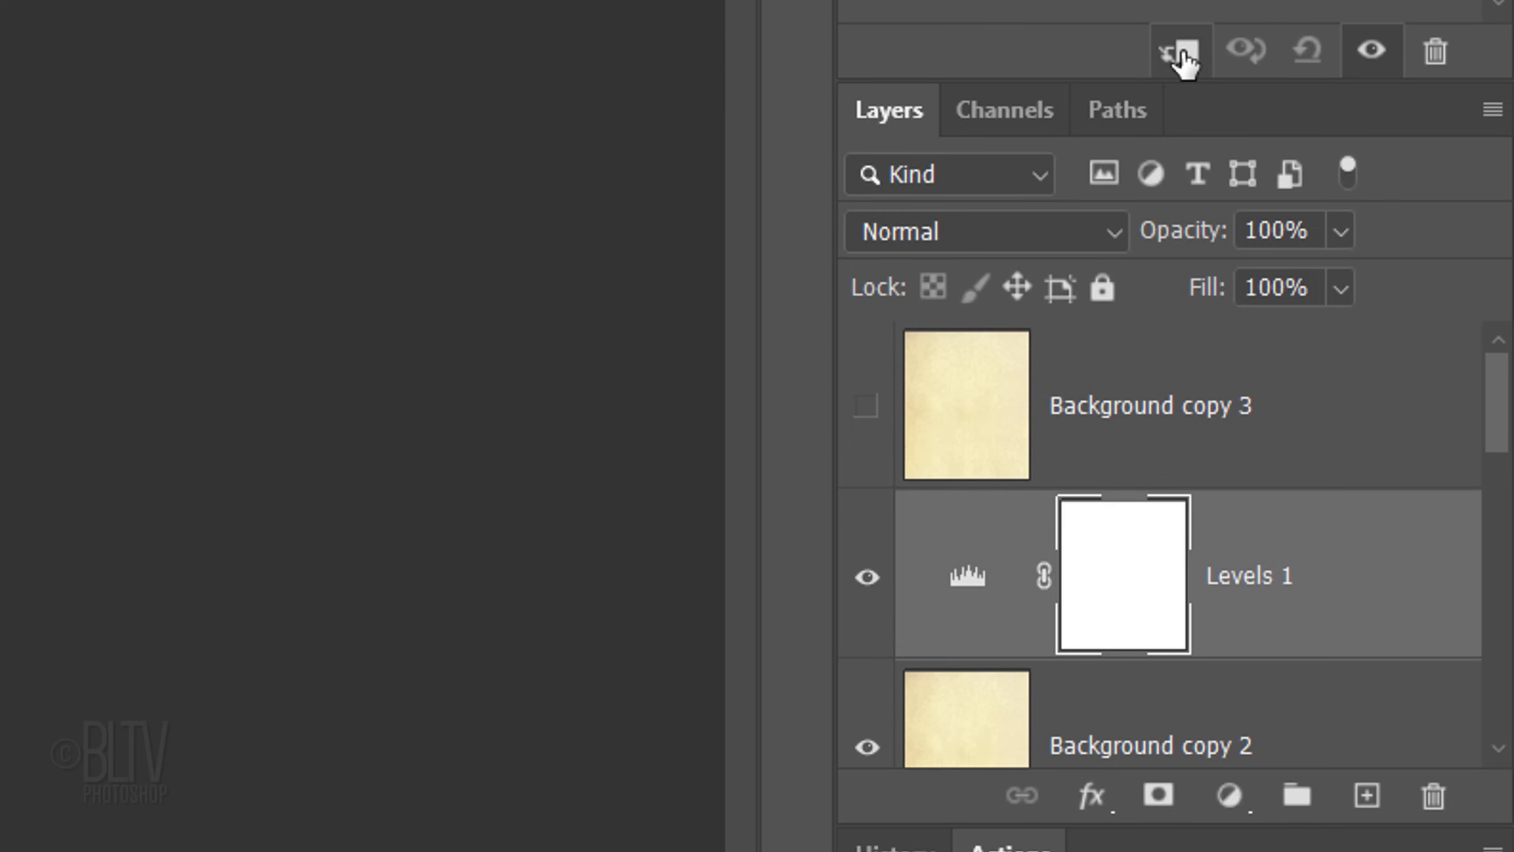
click(1183, 55)
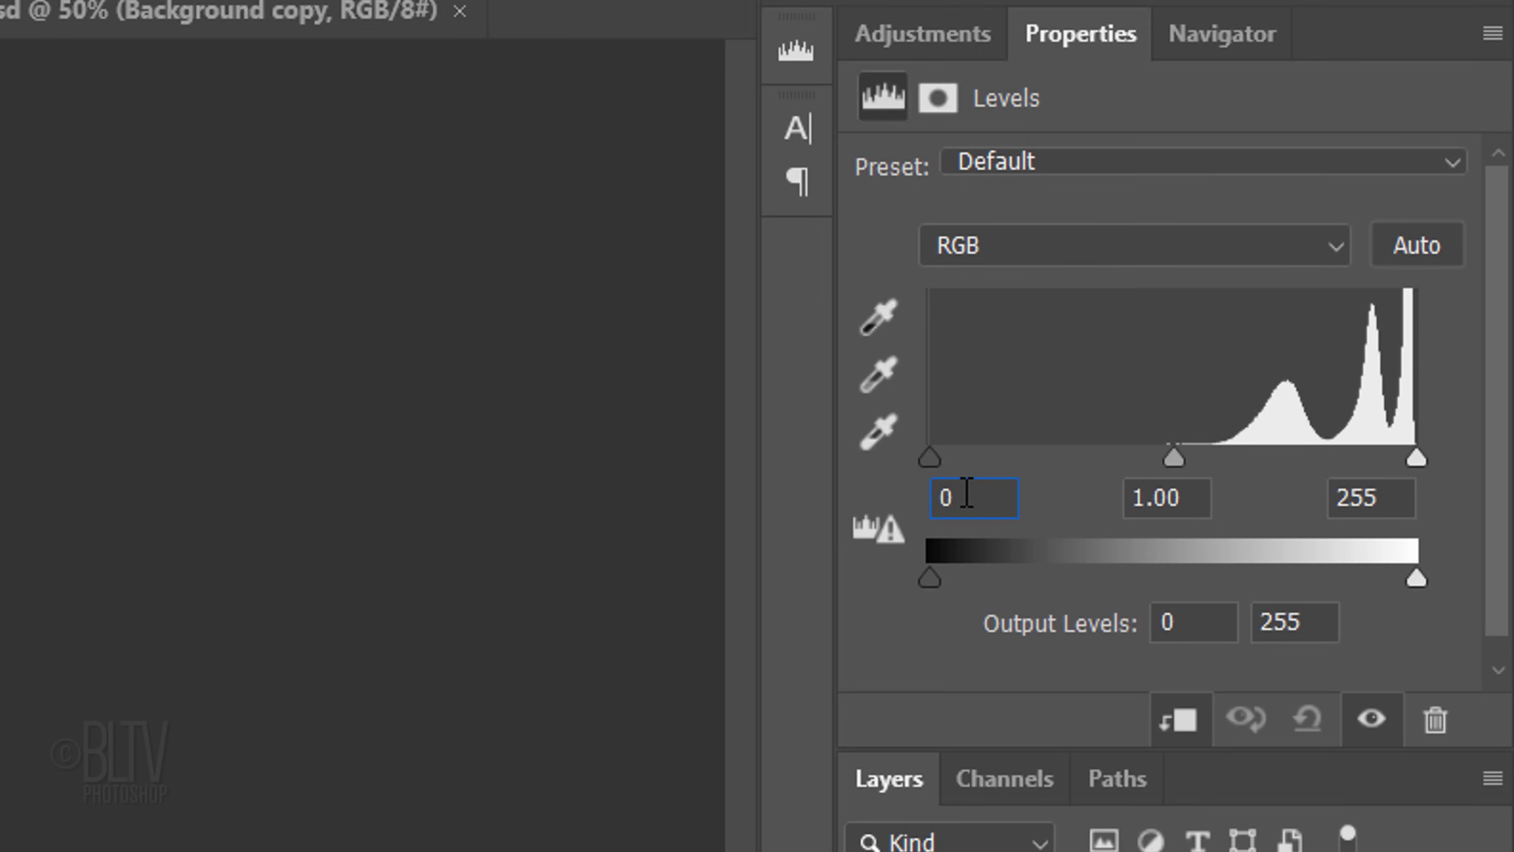
text(253)
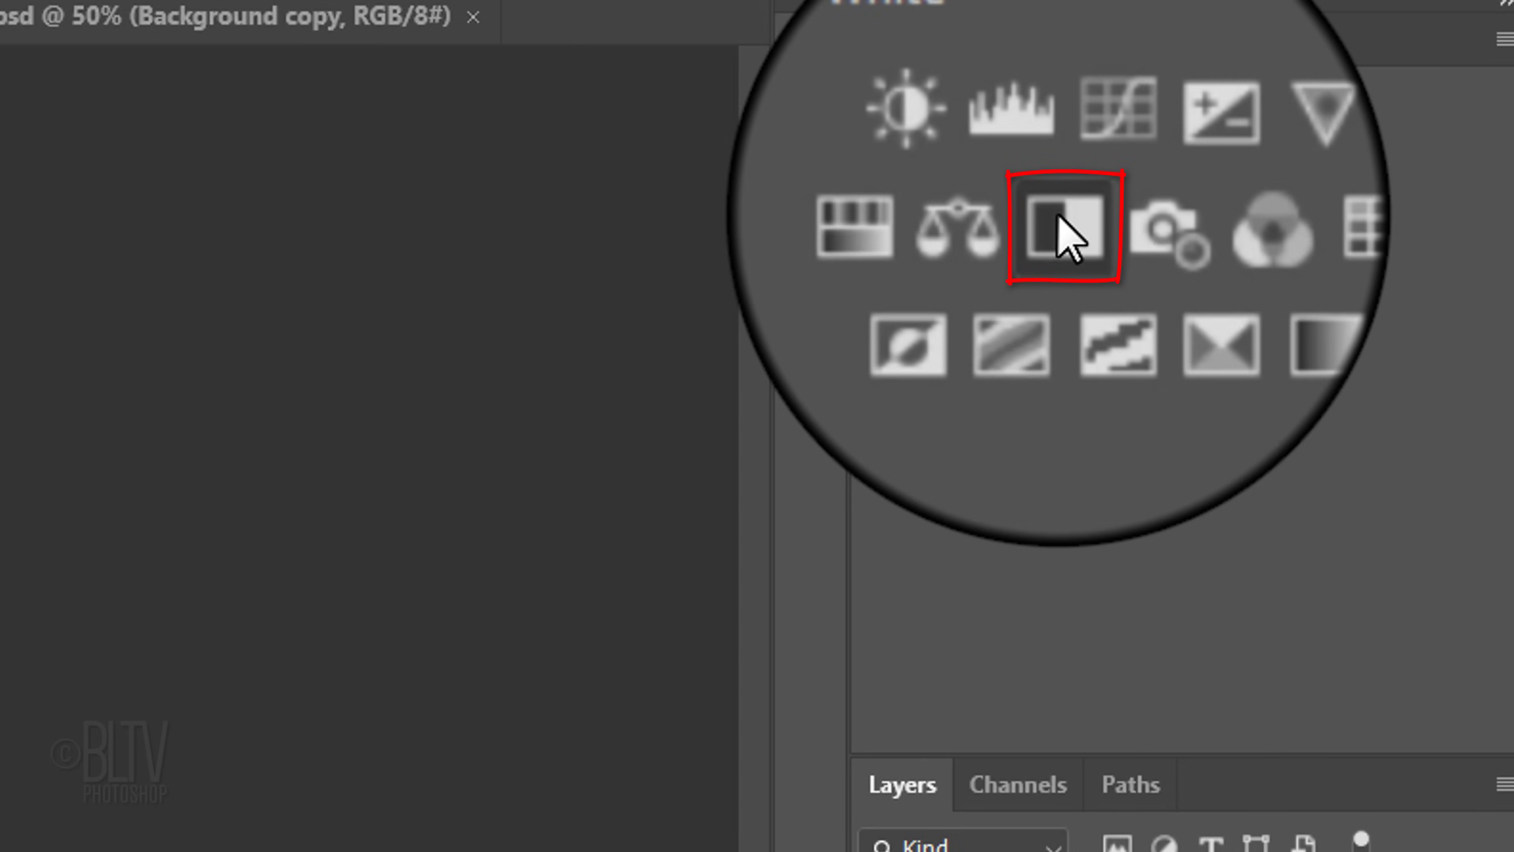
Step: Add a clipped Black & White adjustment and show Background copy 3 in Multiply at 30%
click(1069, 237)
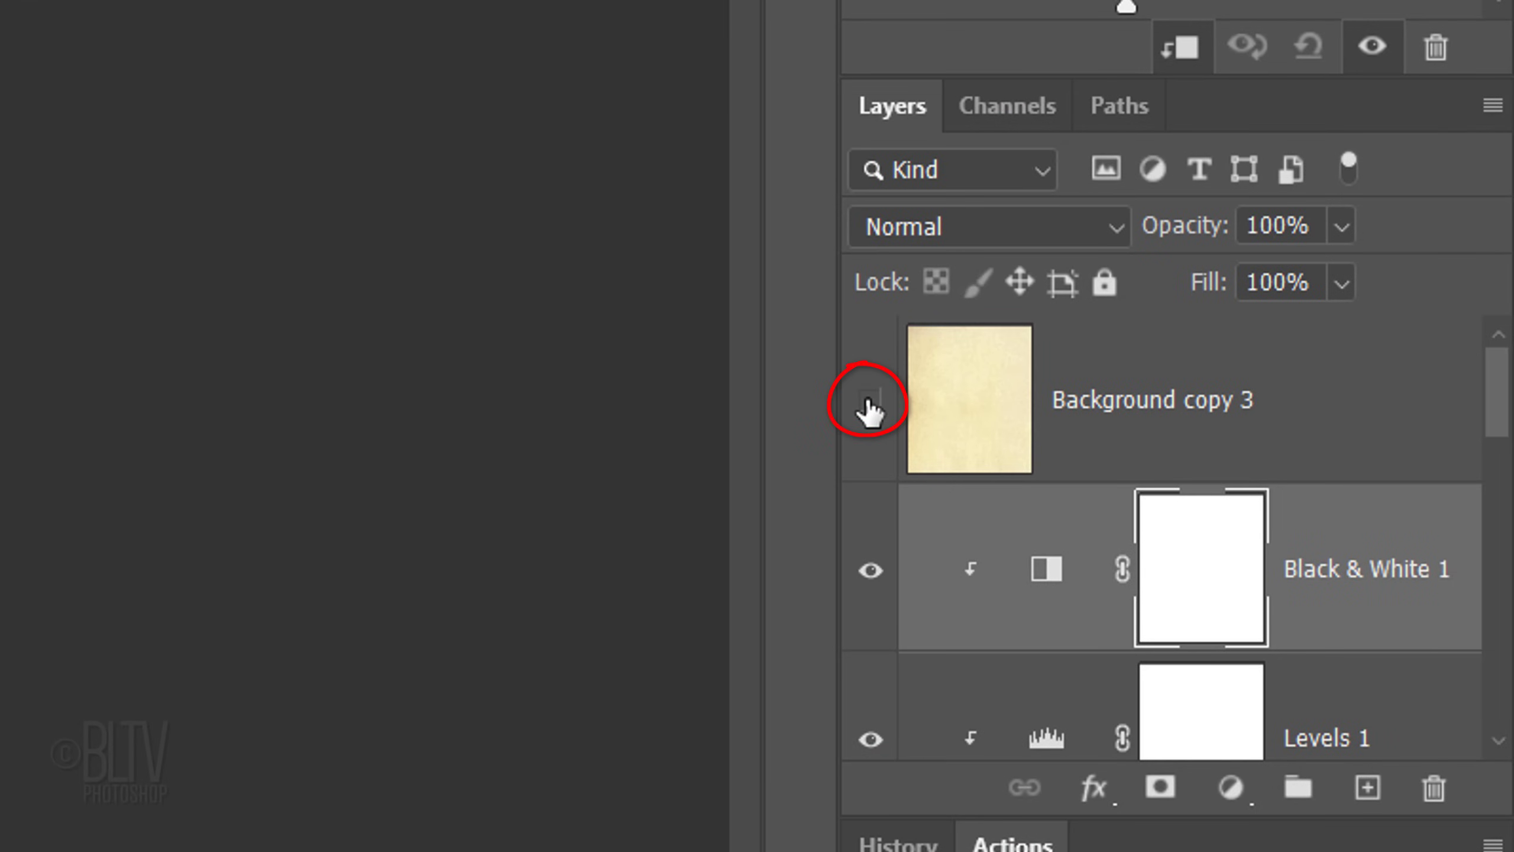
click(869, 401)
click(973, 412)
click(958, 227)
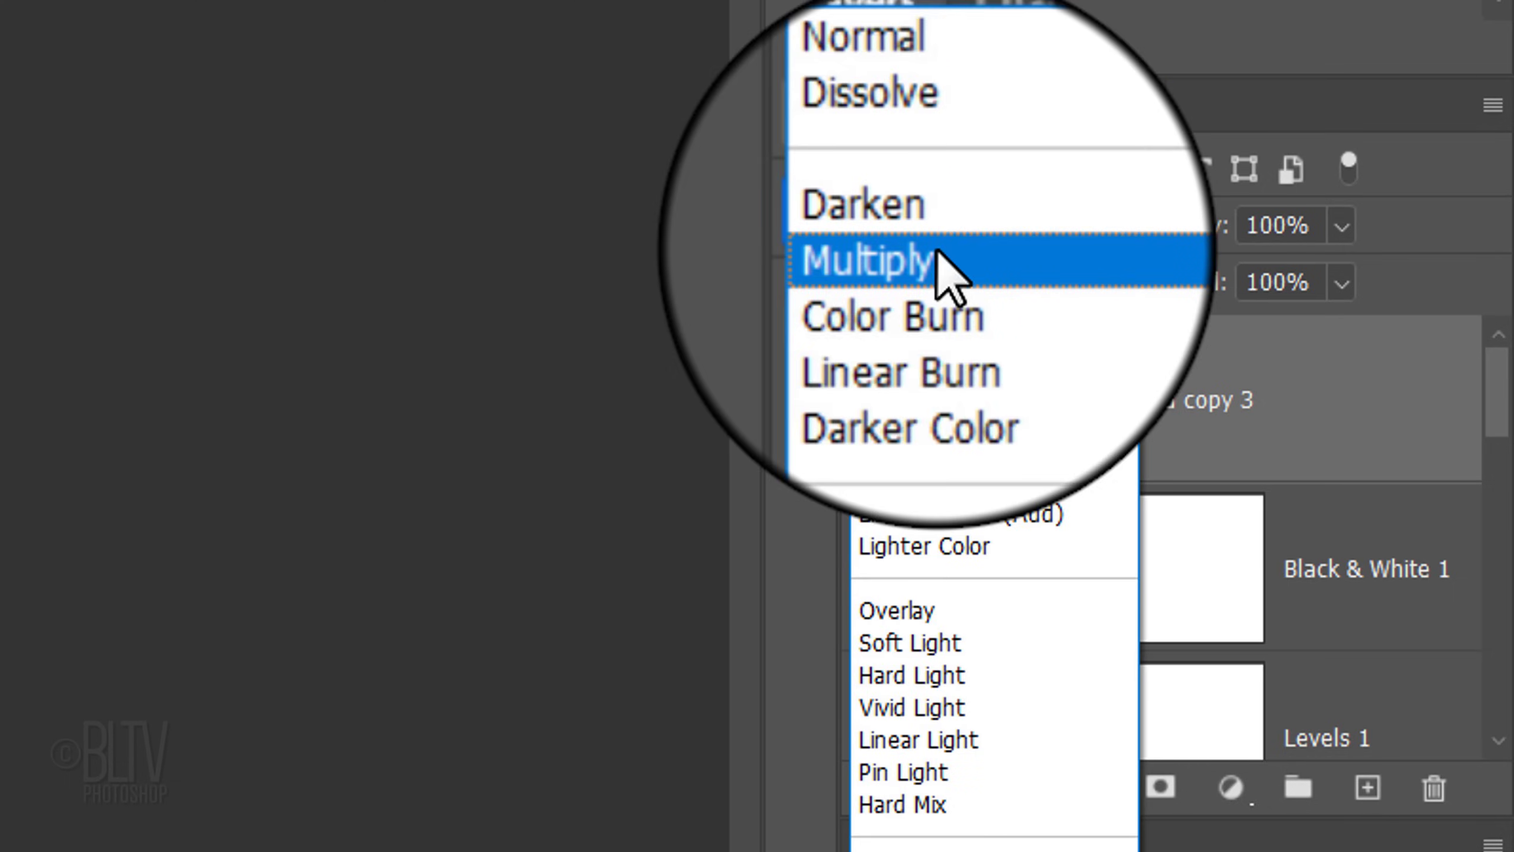
click(948, 256)
click(1282, 225)
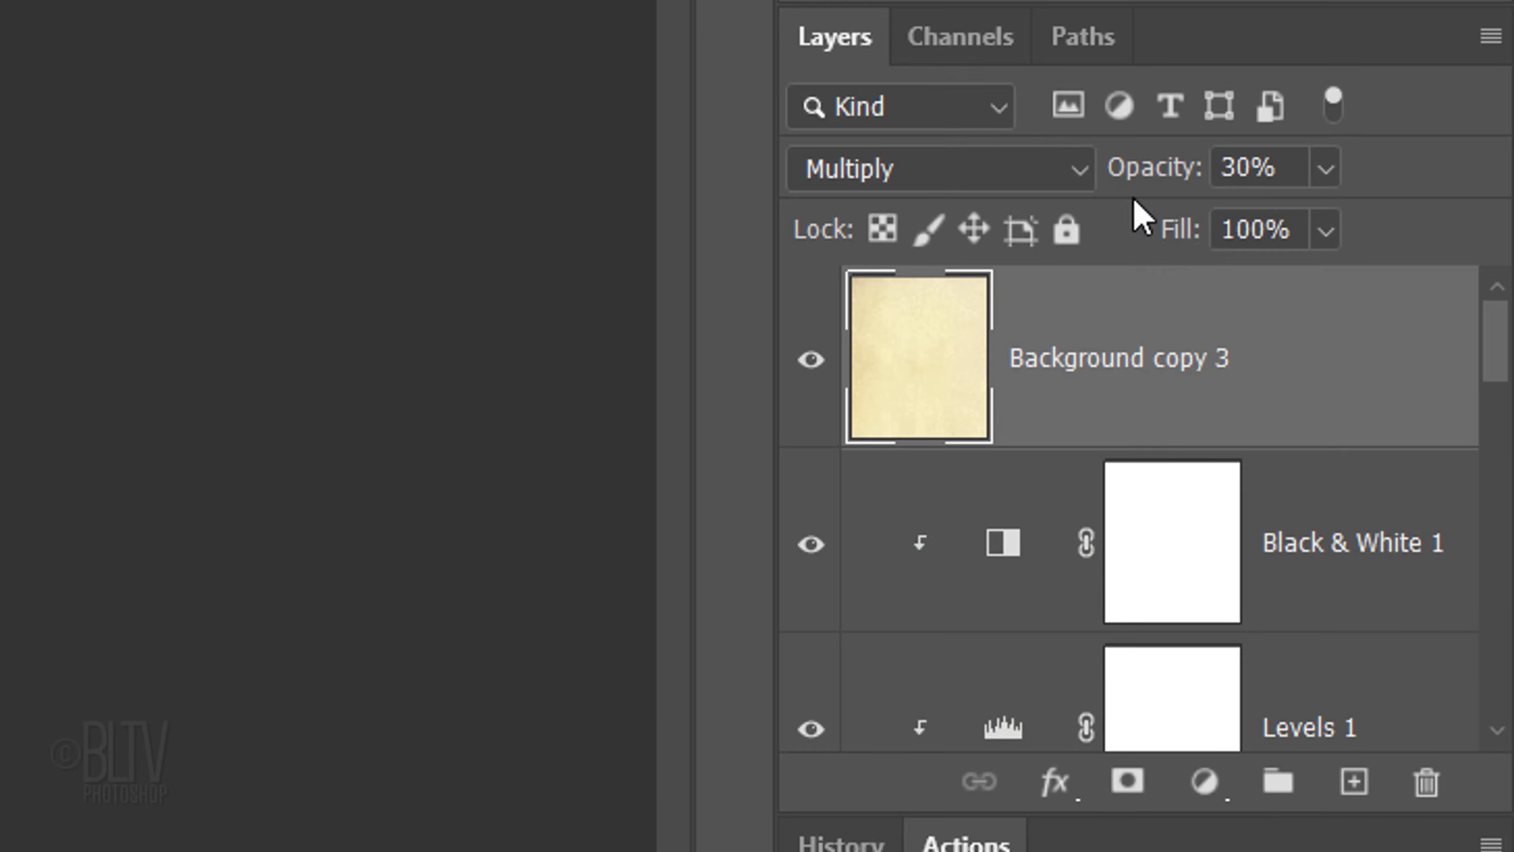
drag(1508, 358, 1446, 576)
Step: Set the Small Retro shape's Color Overlay to salmon FF8C6C at Normal, 100% opacity
click(1330, 546)
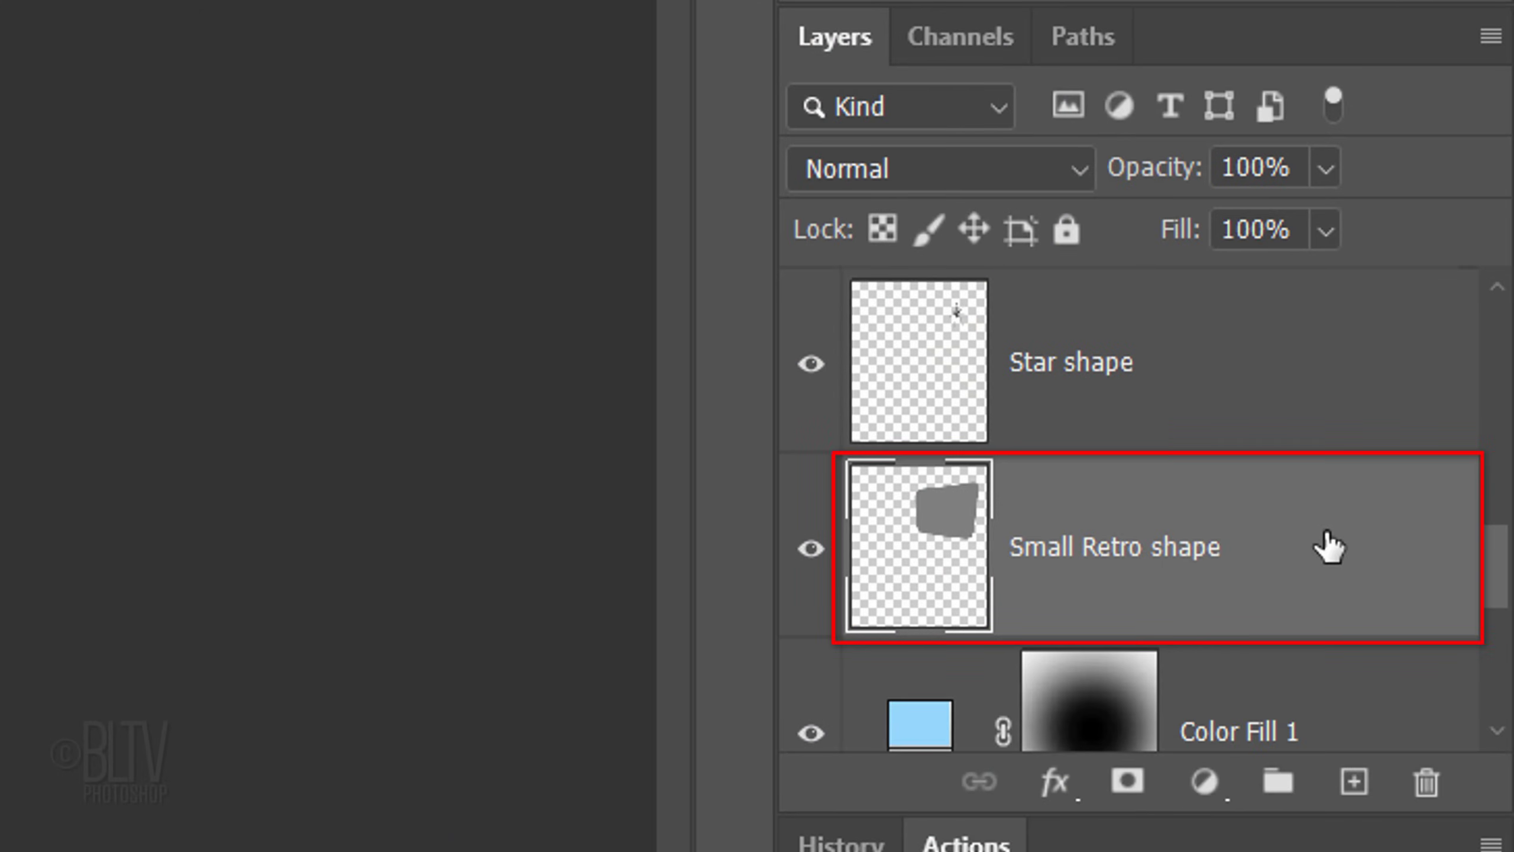
double_click(1330, 546)
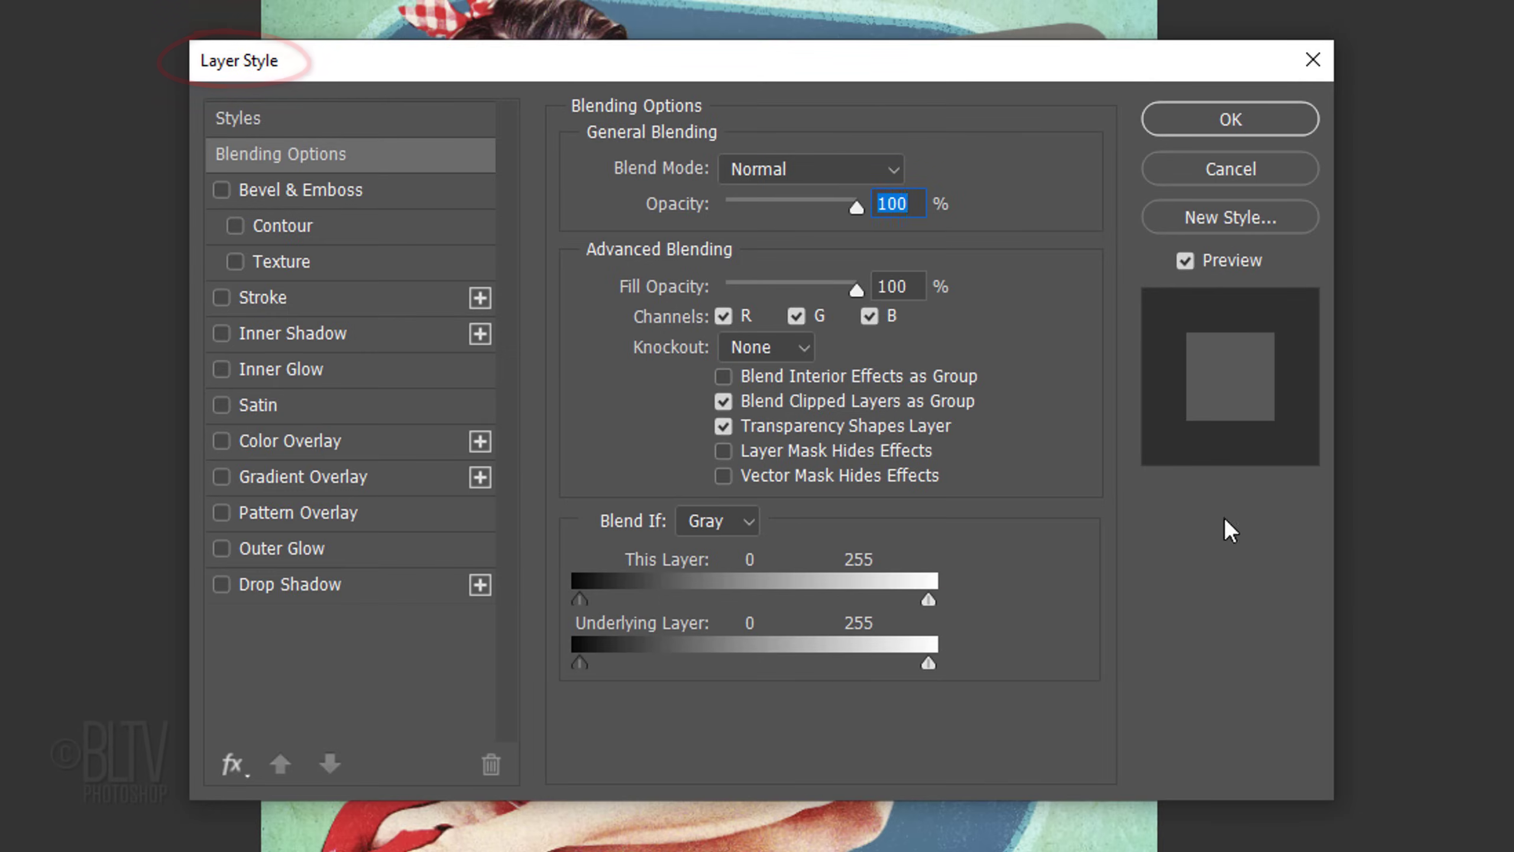
click(275, 439)
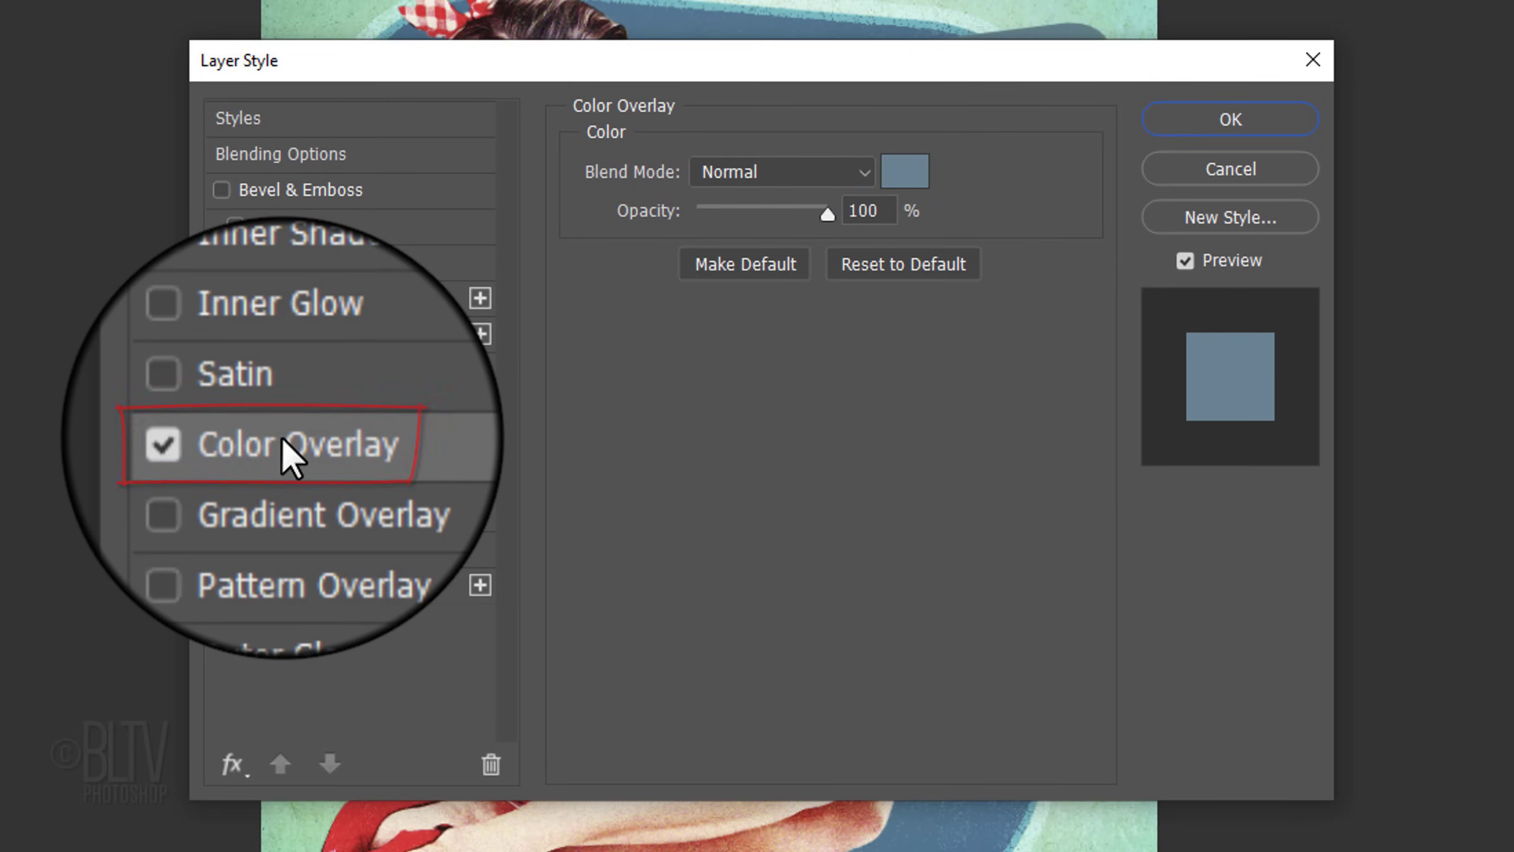
click(904, 172)
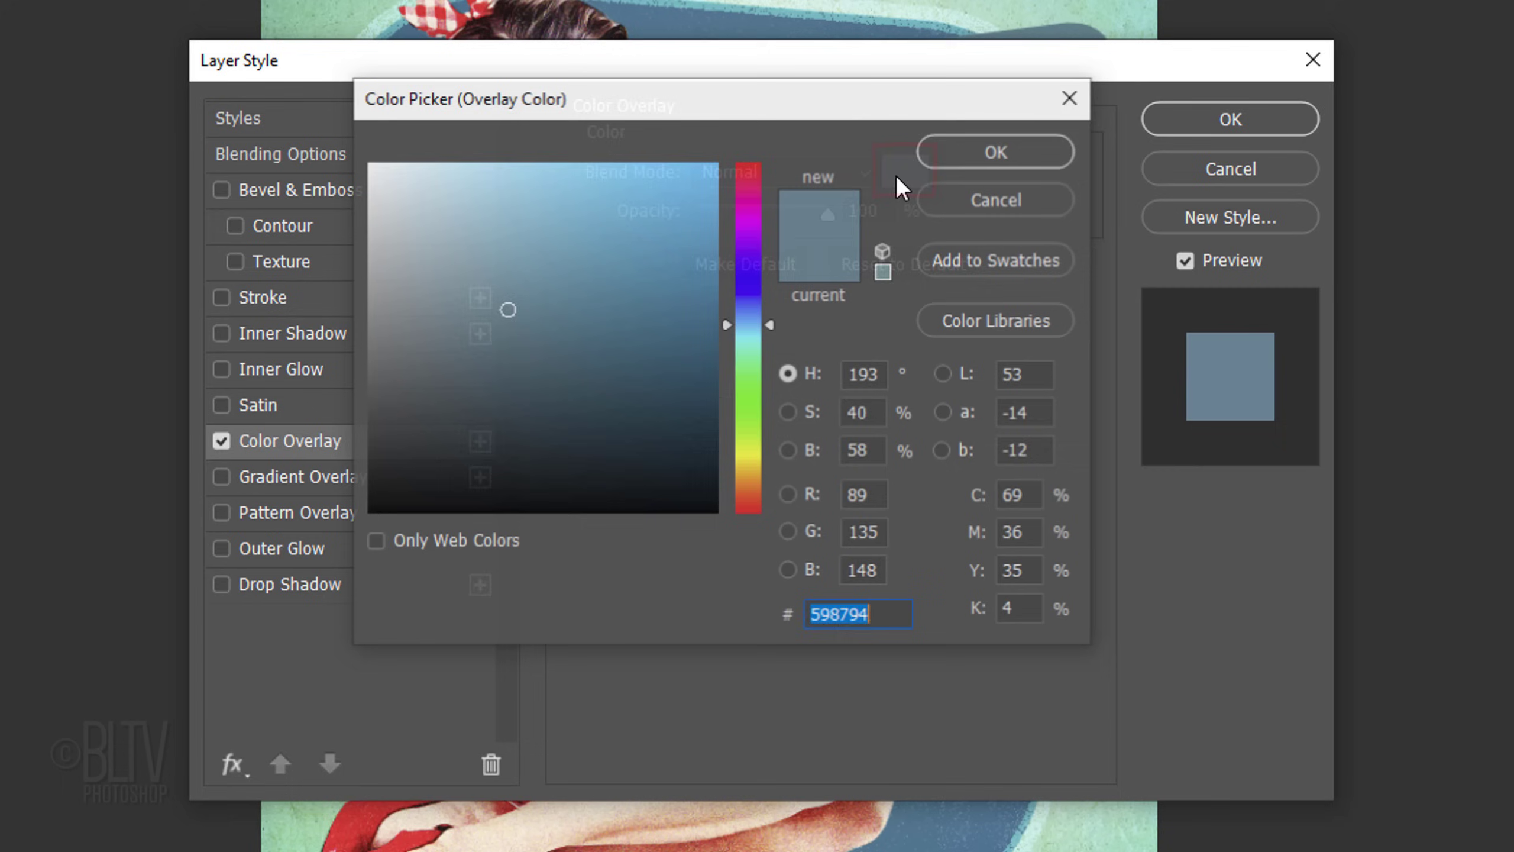
text(FF8C6C)
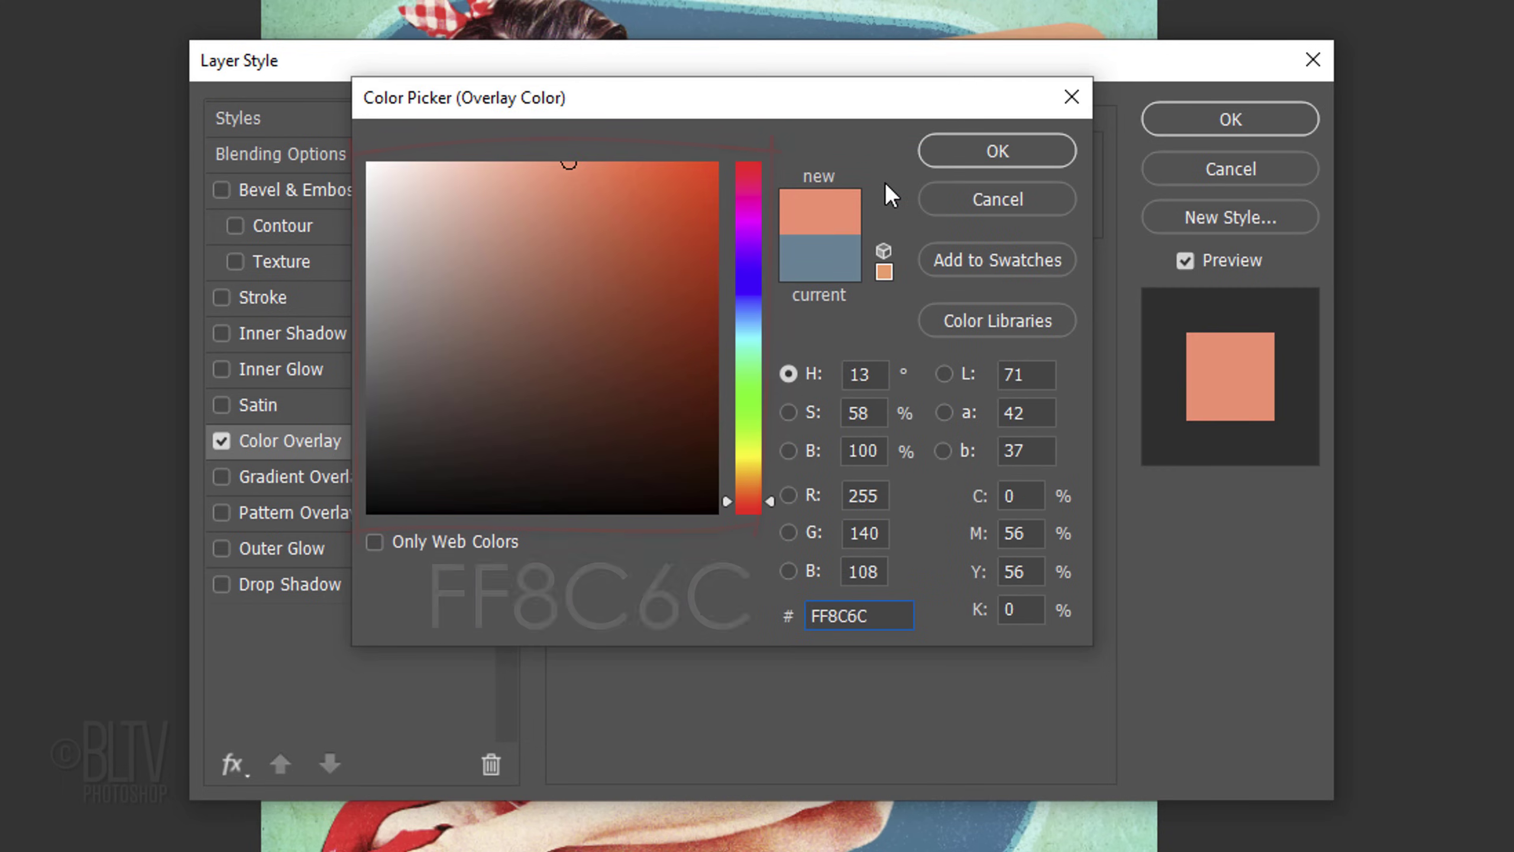
click(977, 159)
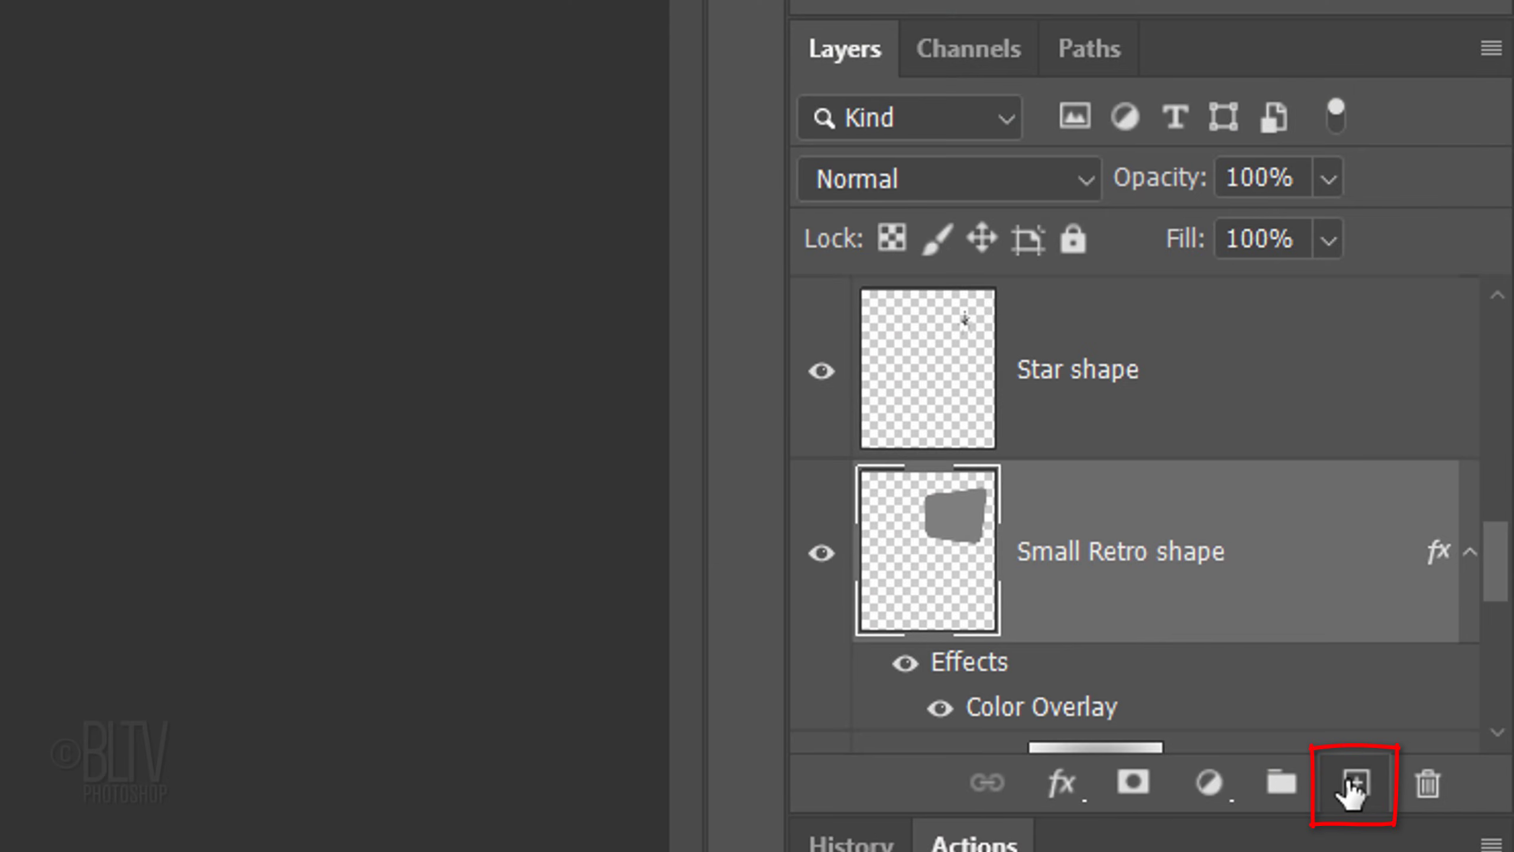
Step: Add a new empty layer named 'outline shape'
click(1354, 782)
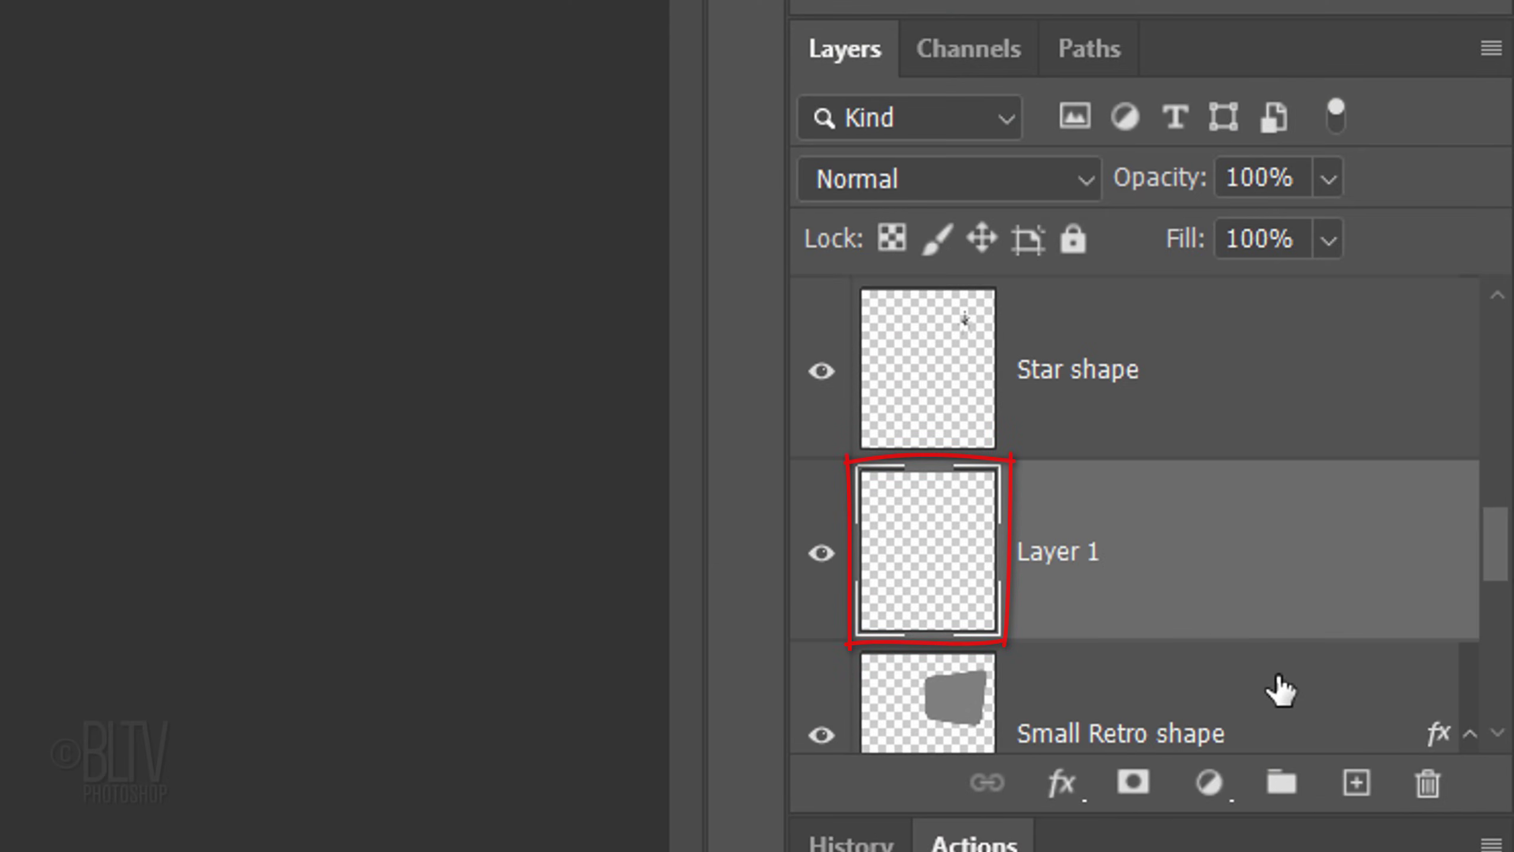
double_click(1060, 554)
text(outline shape)
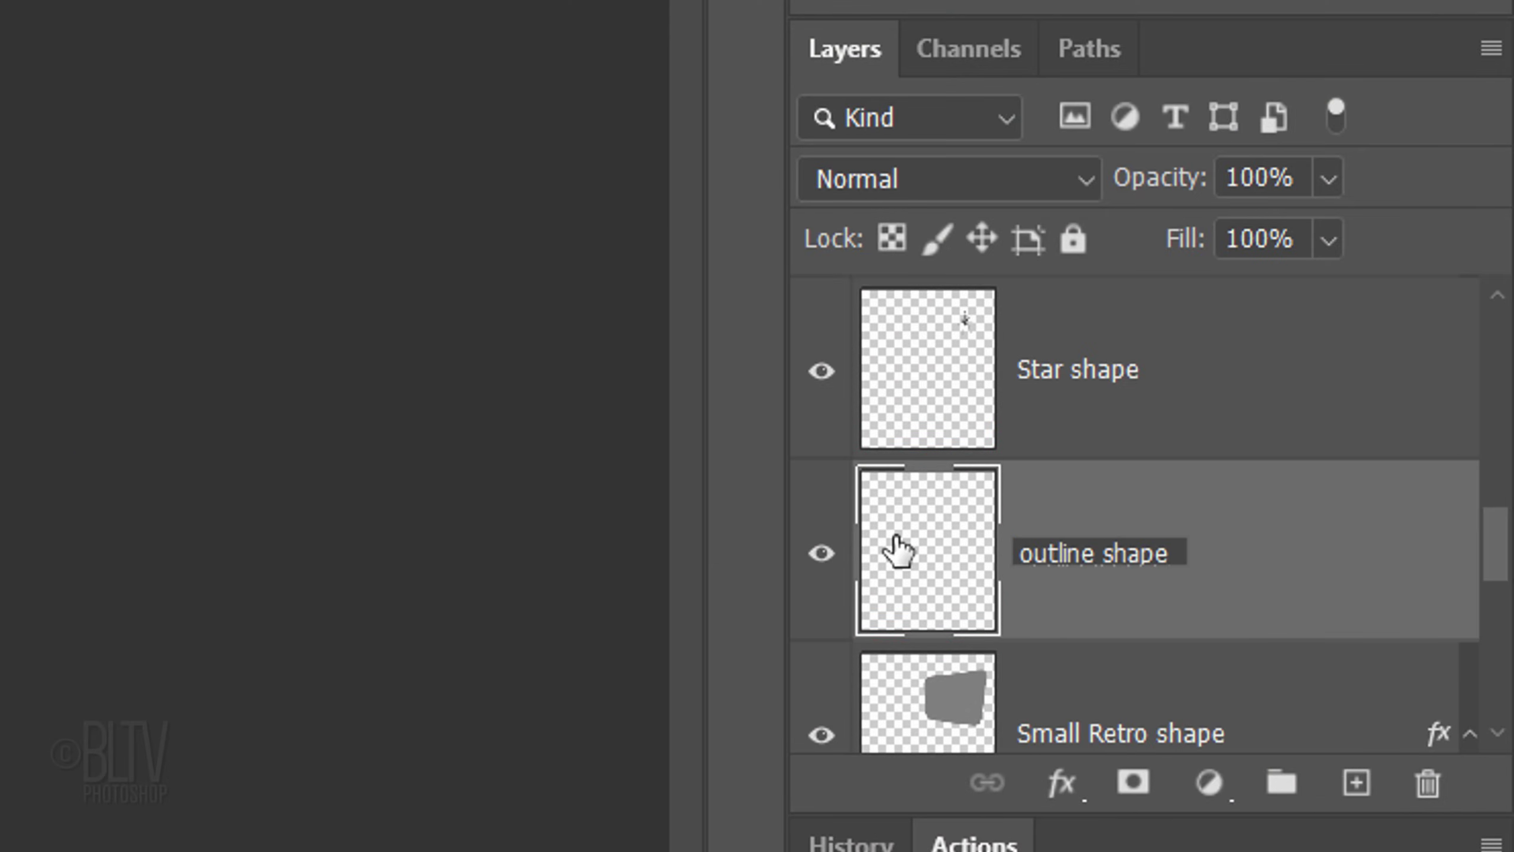
key(Return)
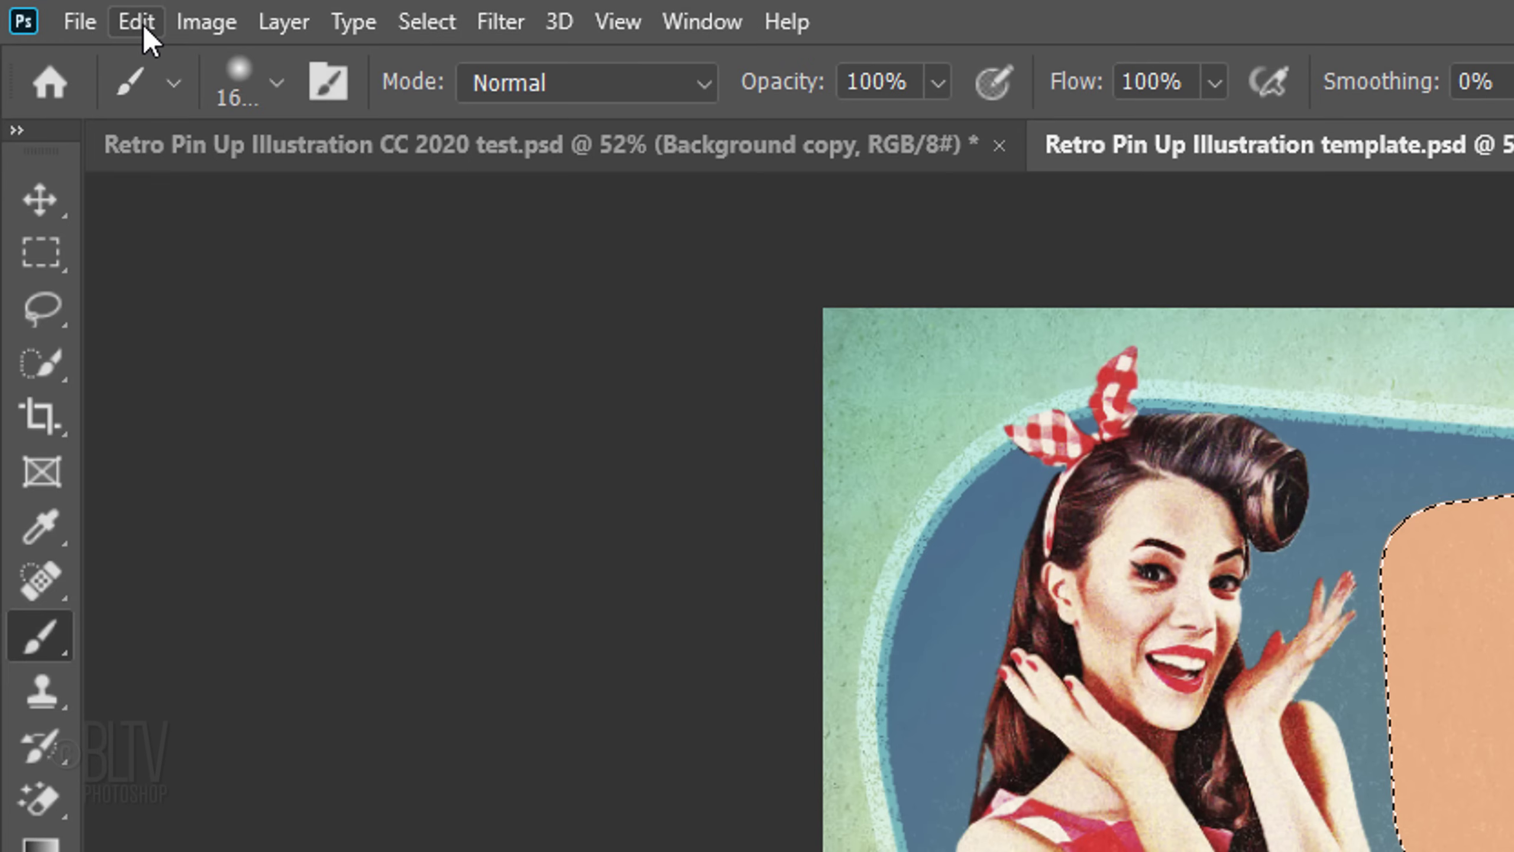
Step: Stroke the shape selection with a 3 px black Outside line, blended in Color Burn
click(137, 22)
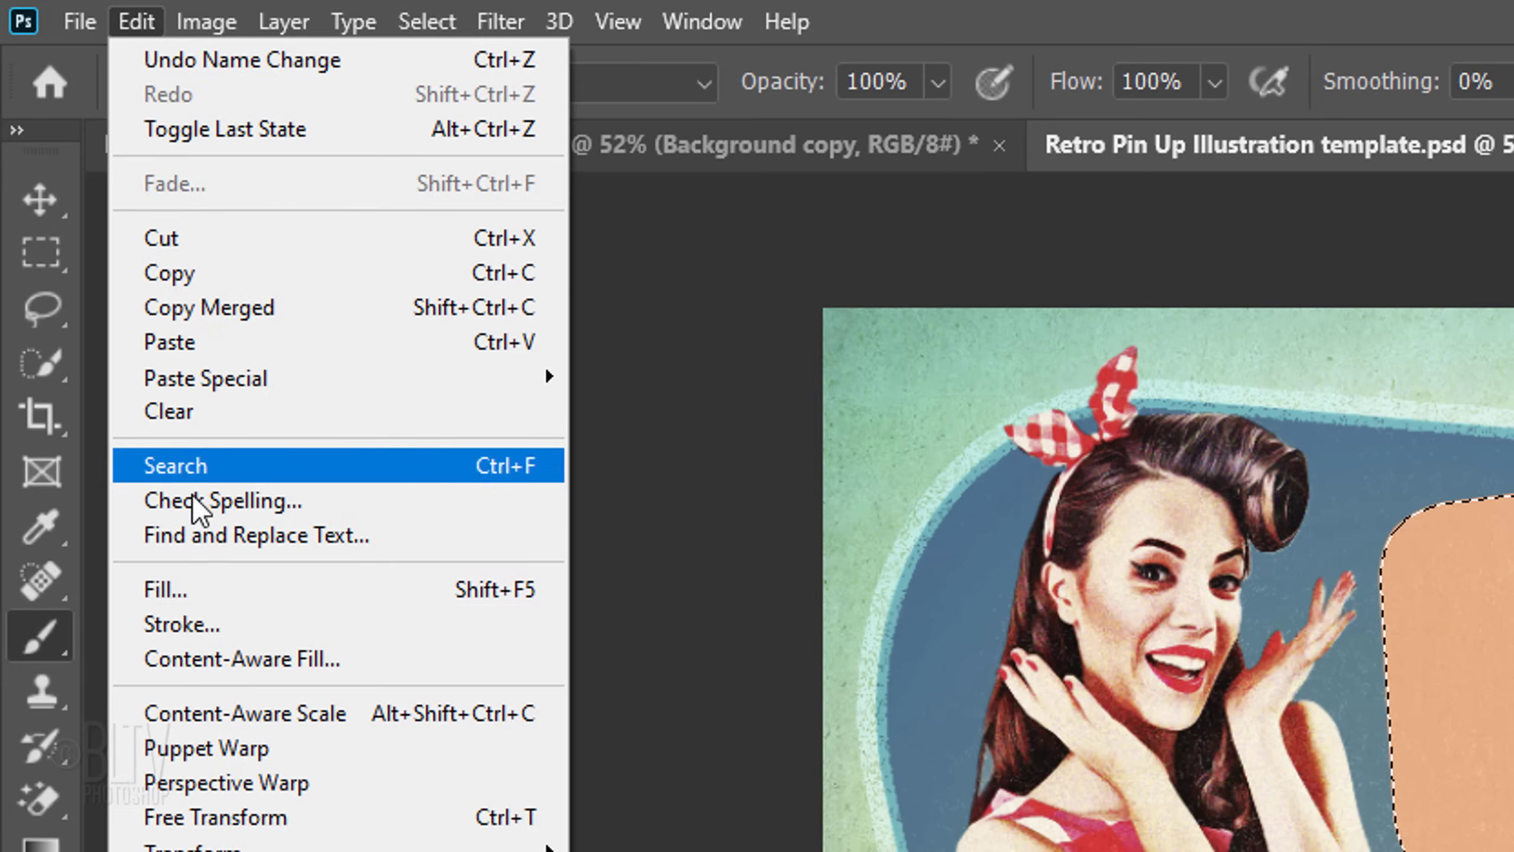
click(179, 630)
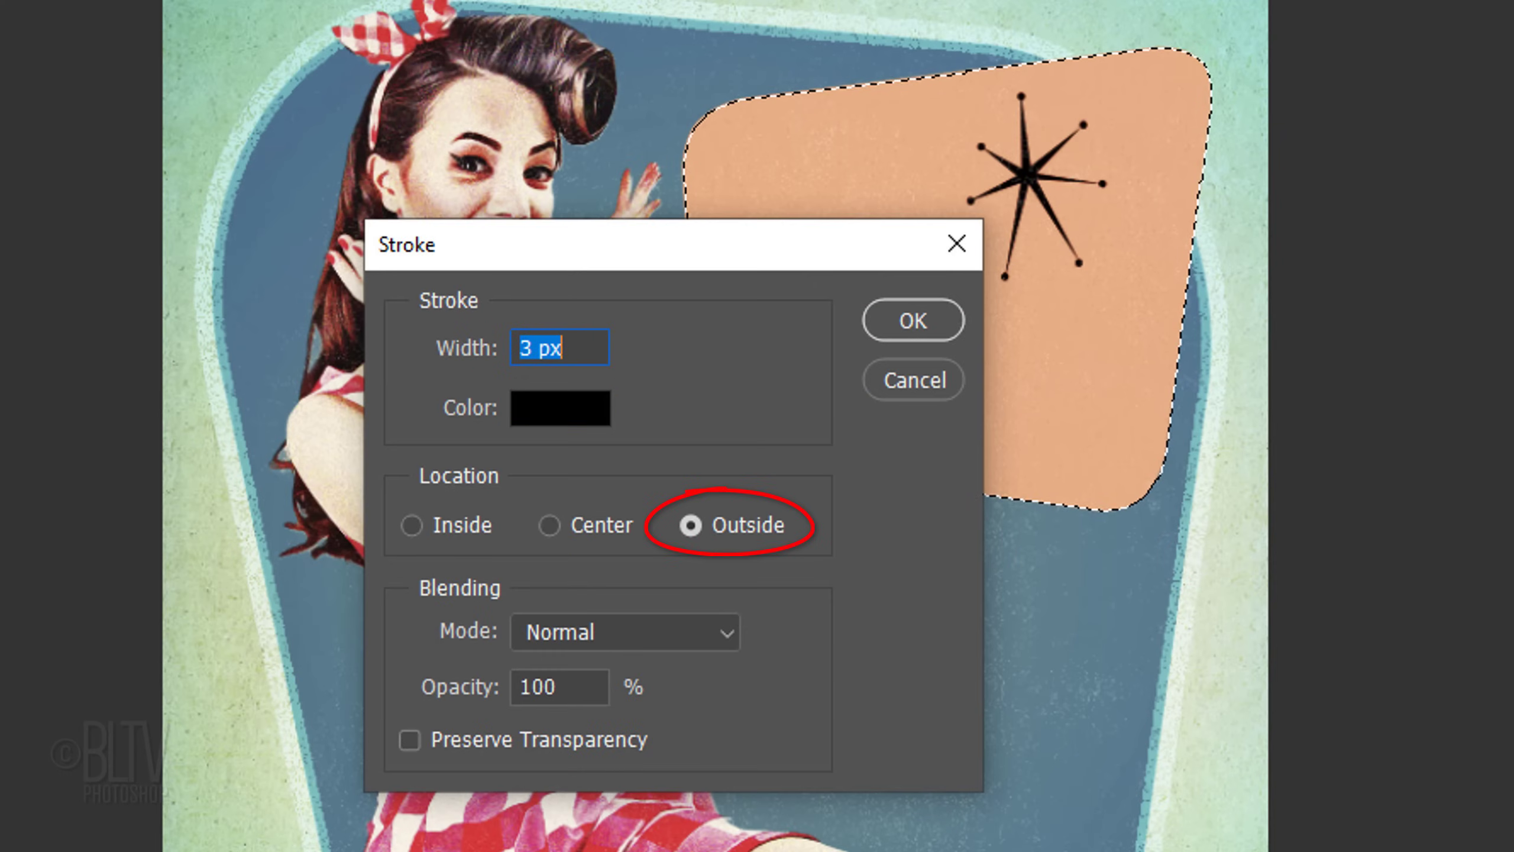
click(896, 333)
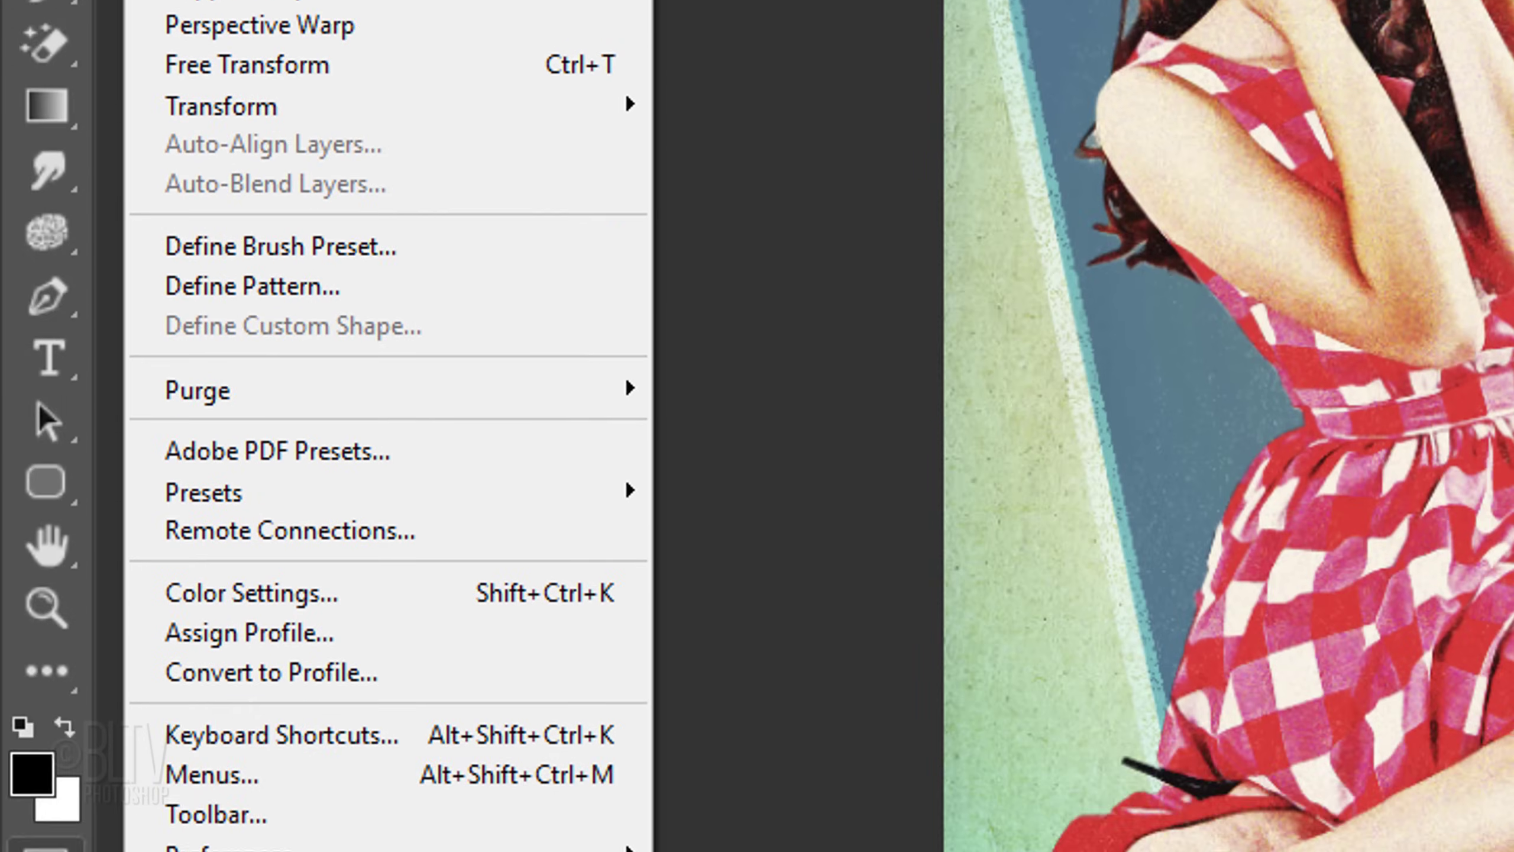
mouse_move(220, 200)
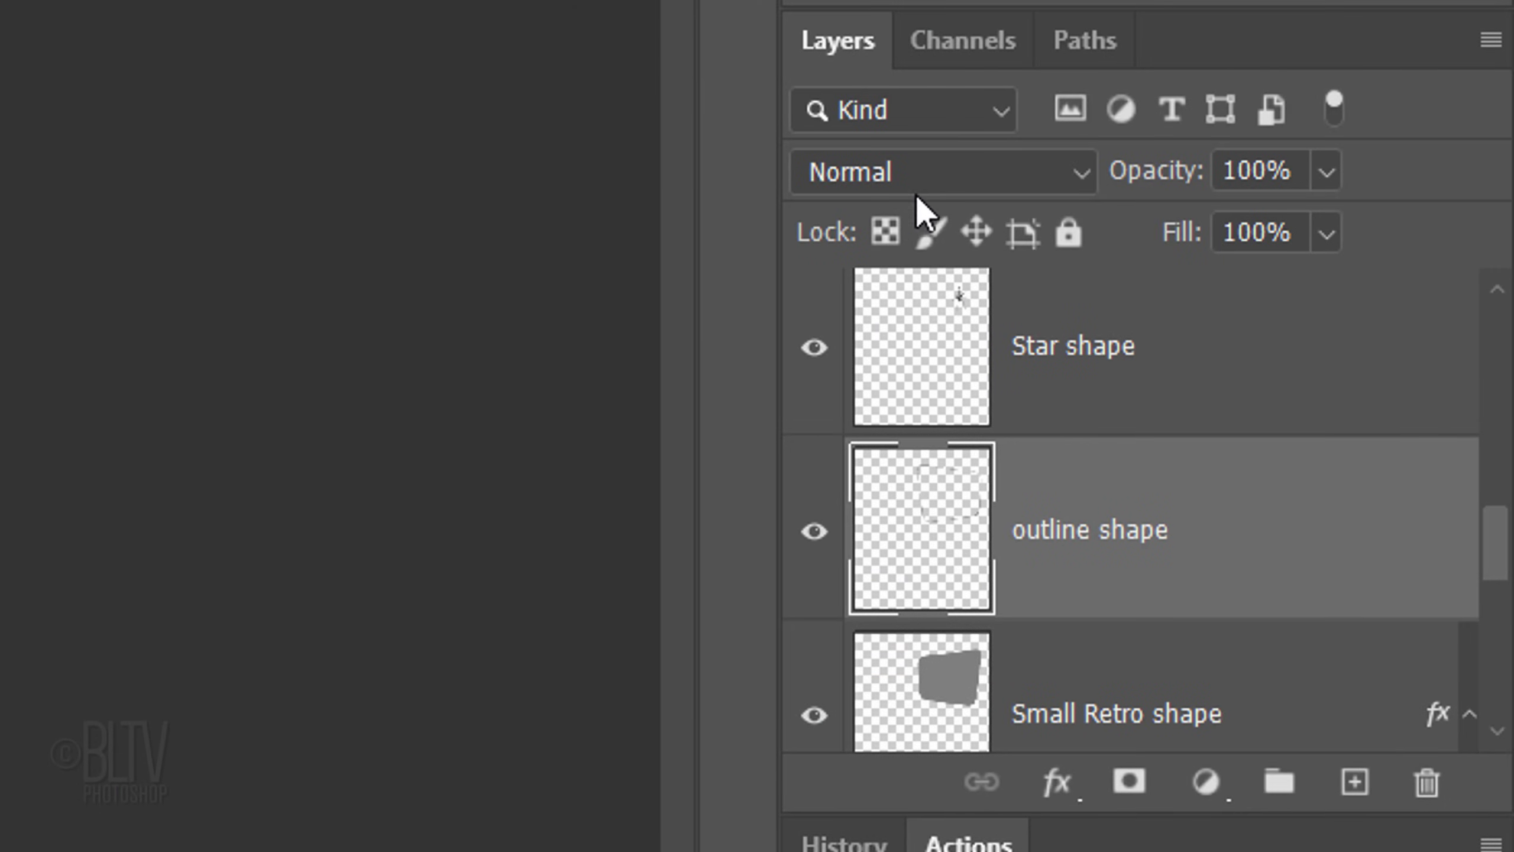
click(931, 179)
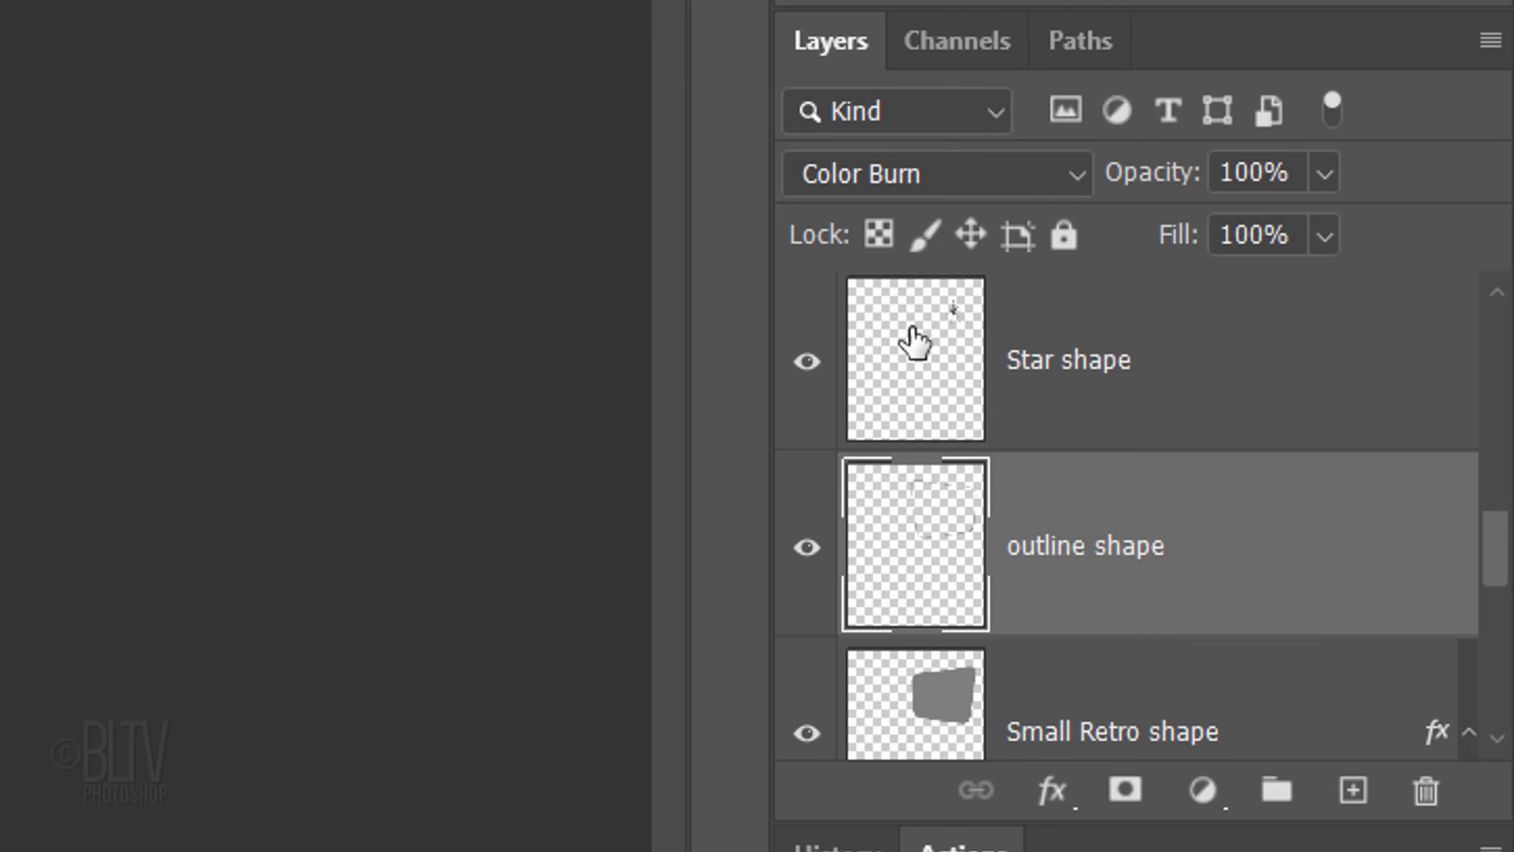
Step: Apply a light blue #00A4C2 Color Overlay to the Star shape layer
click(905, 372)
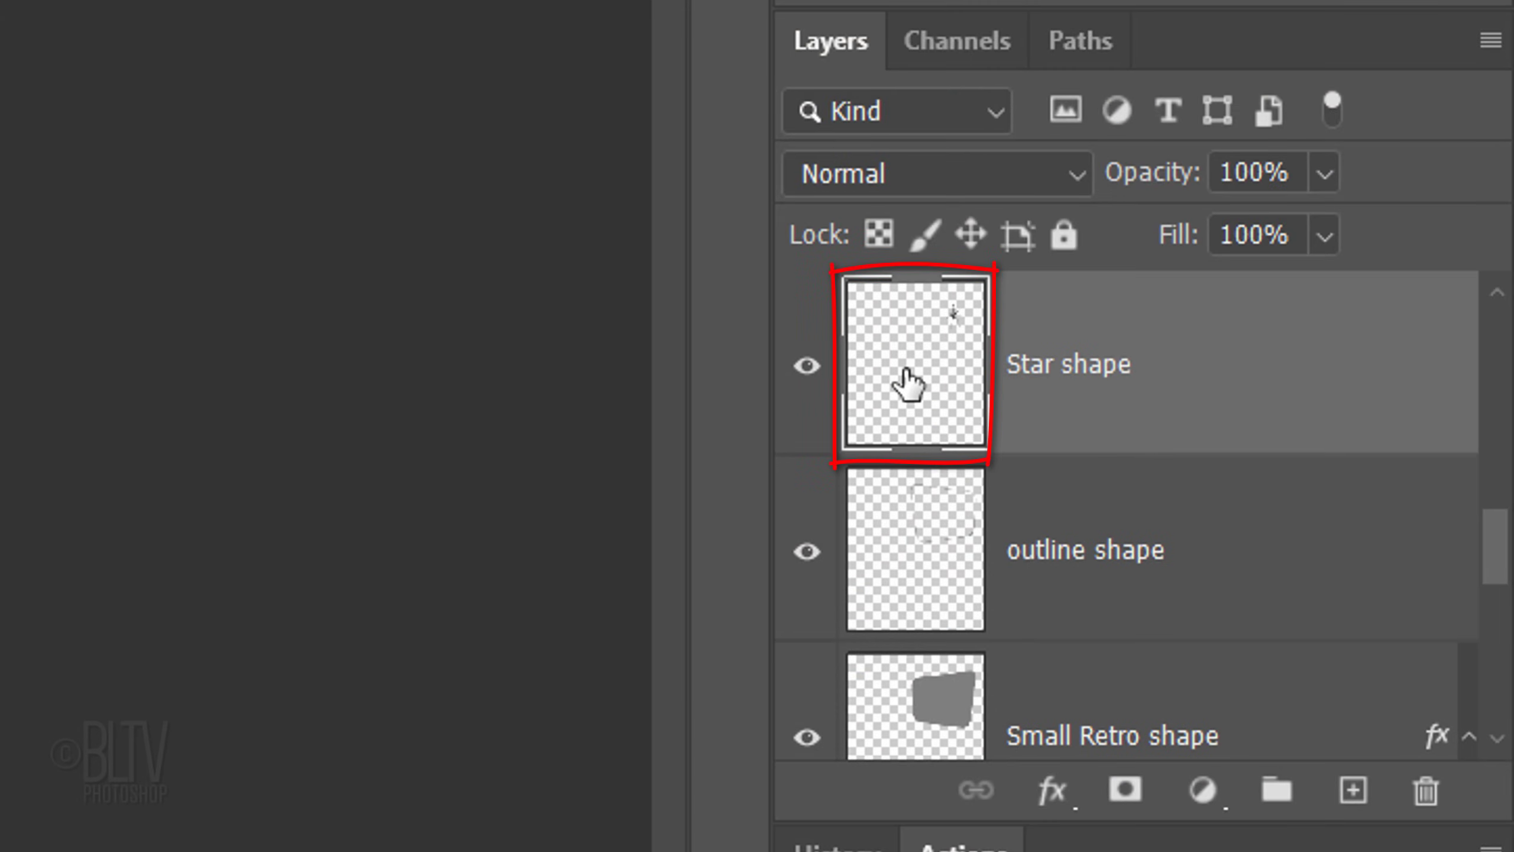
double_click(908, 385)
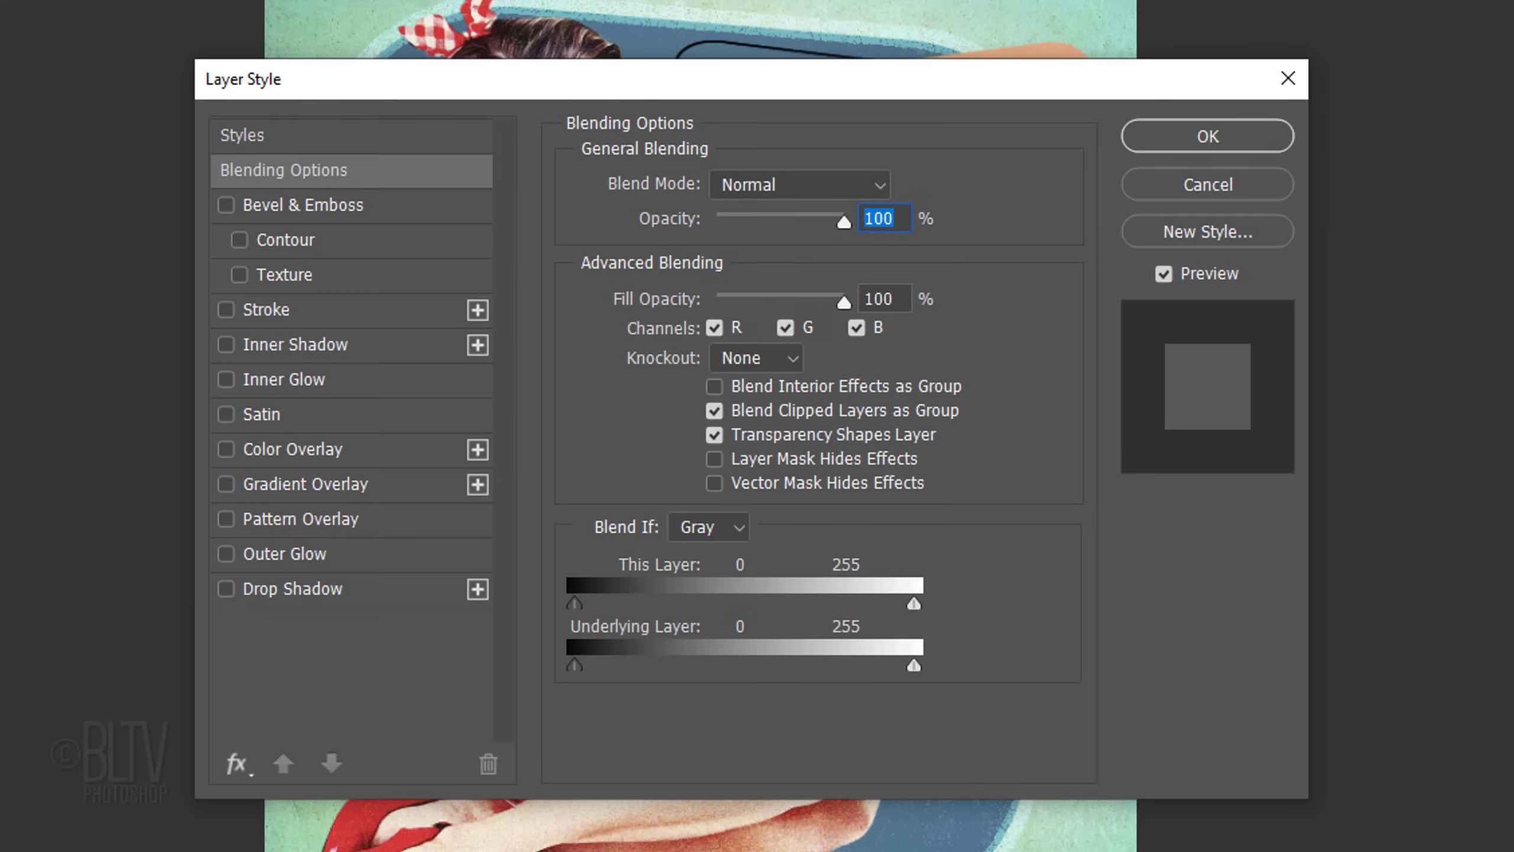
click(355, 456)
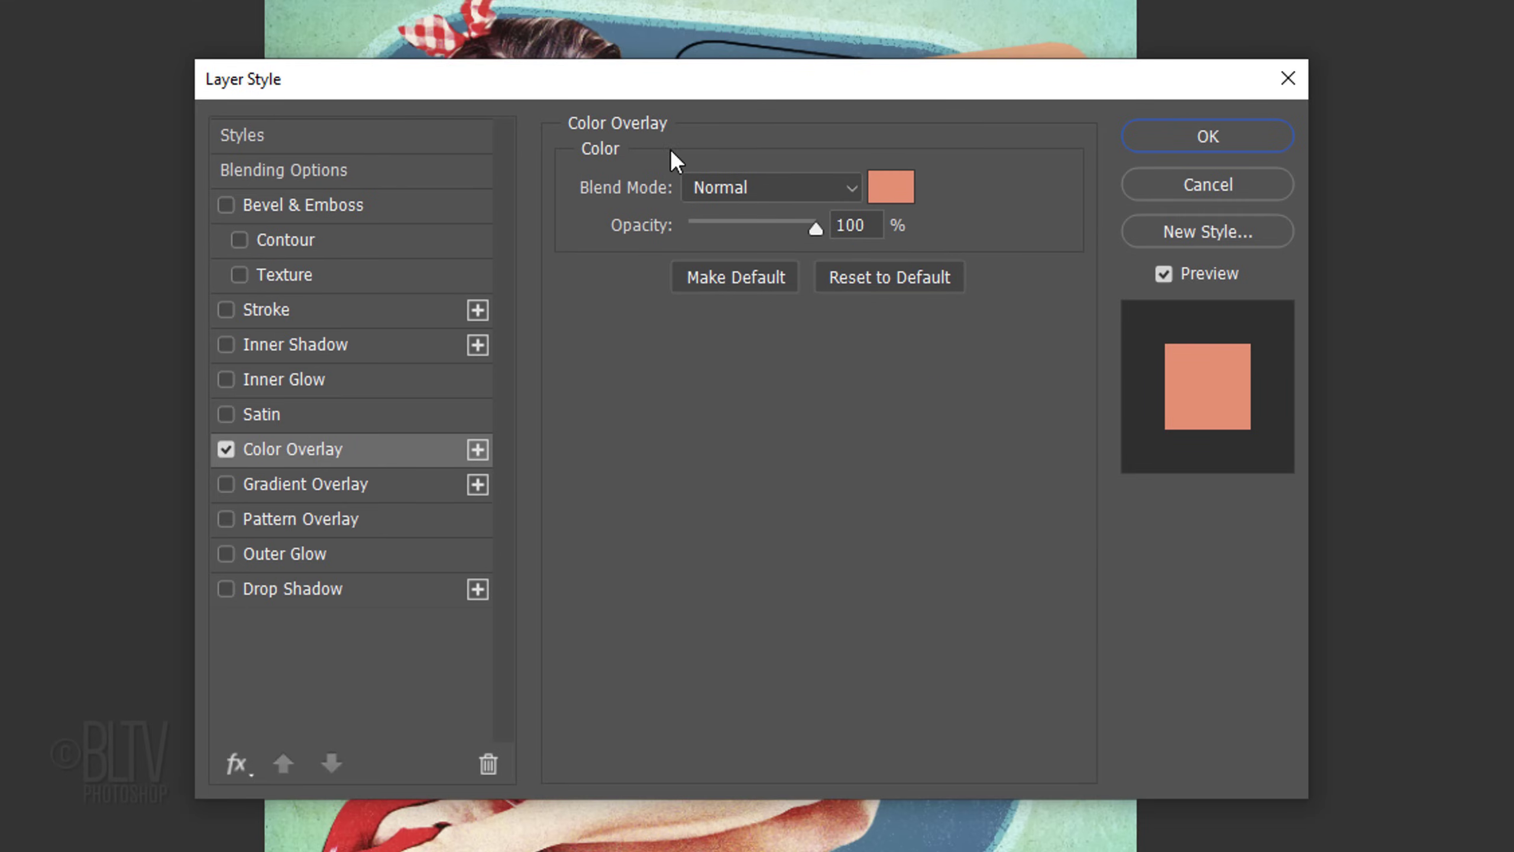
drag(751, 85, 736, 275)
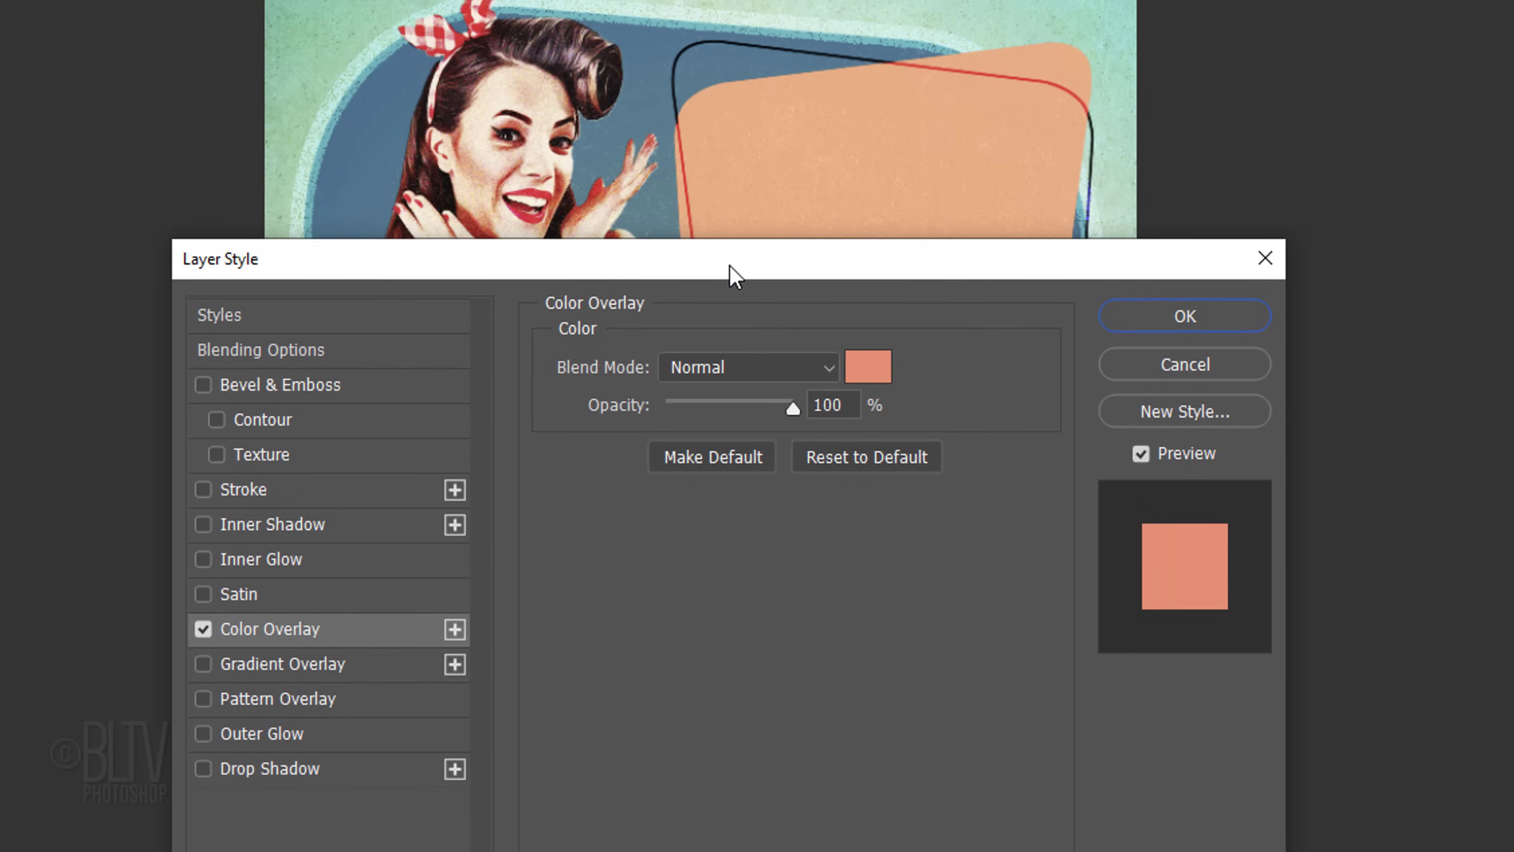
click(871, 366)
drag(846, 152, 583, 12)
text(00A4C)
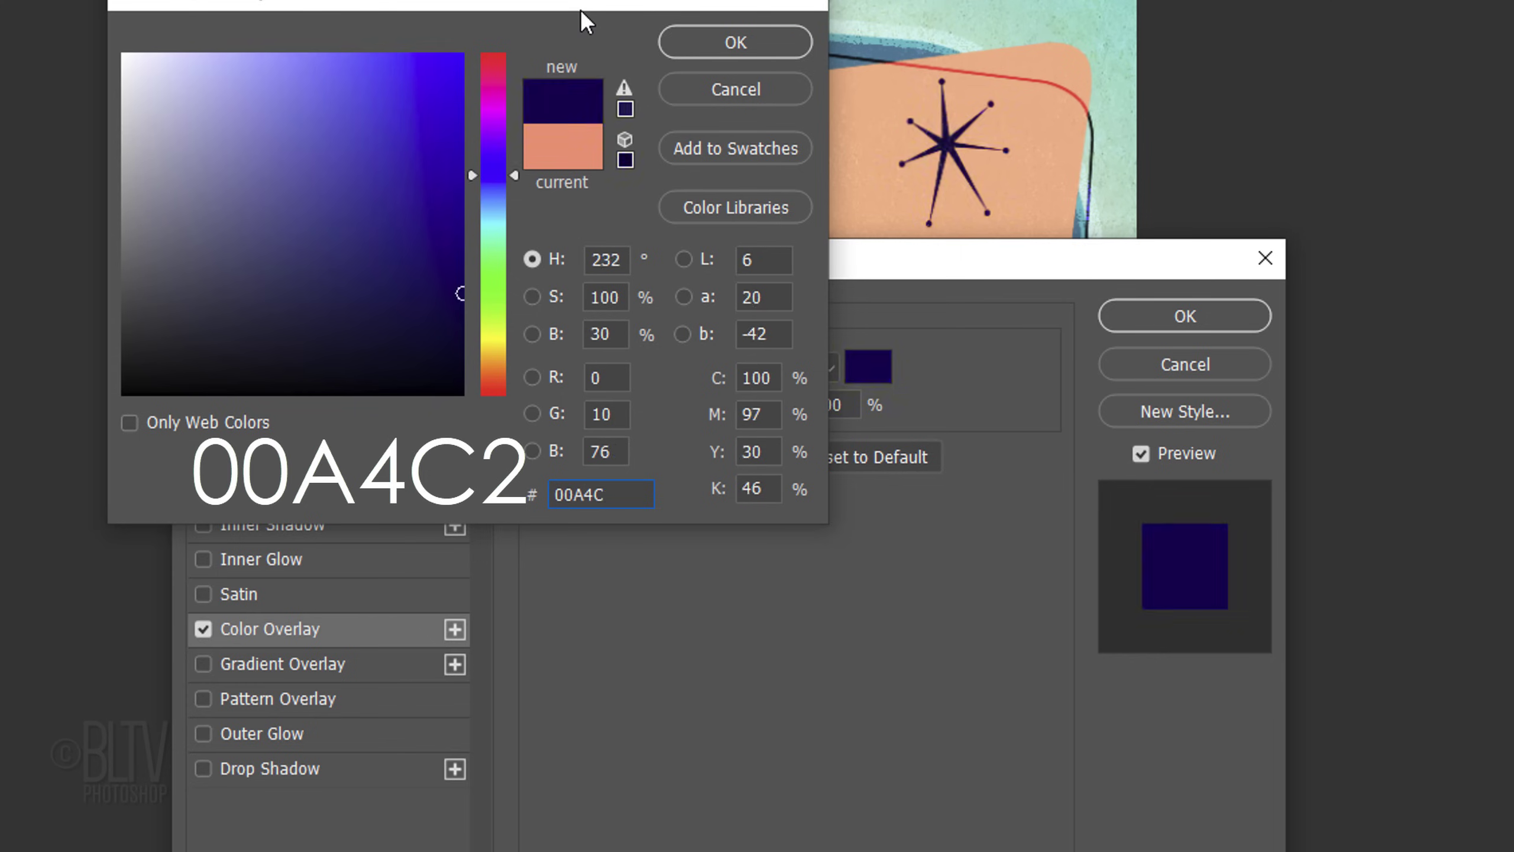
text(2)
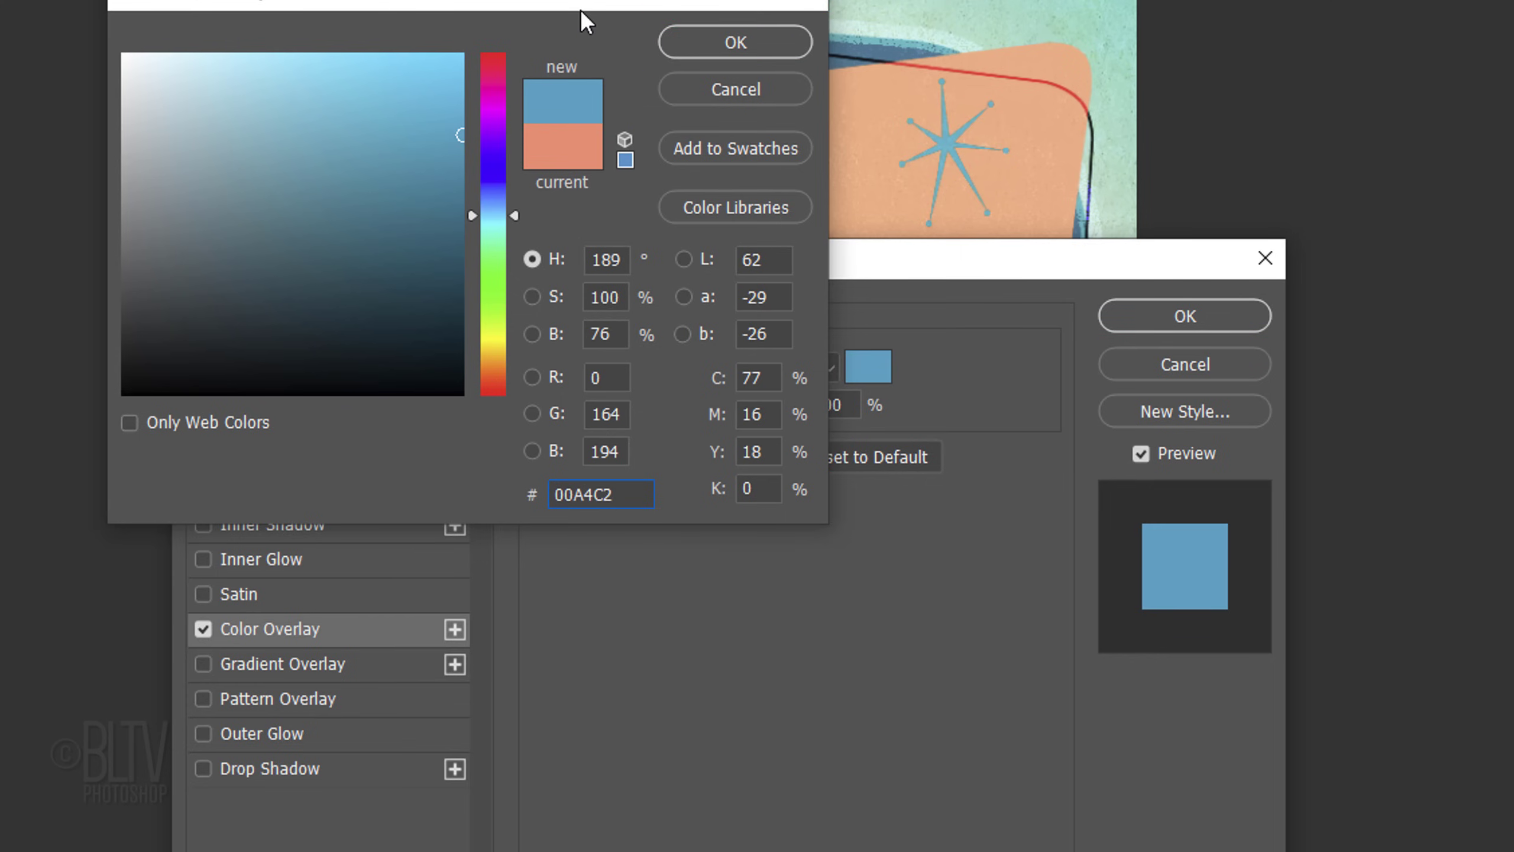
key(Return)
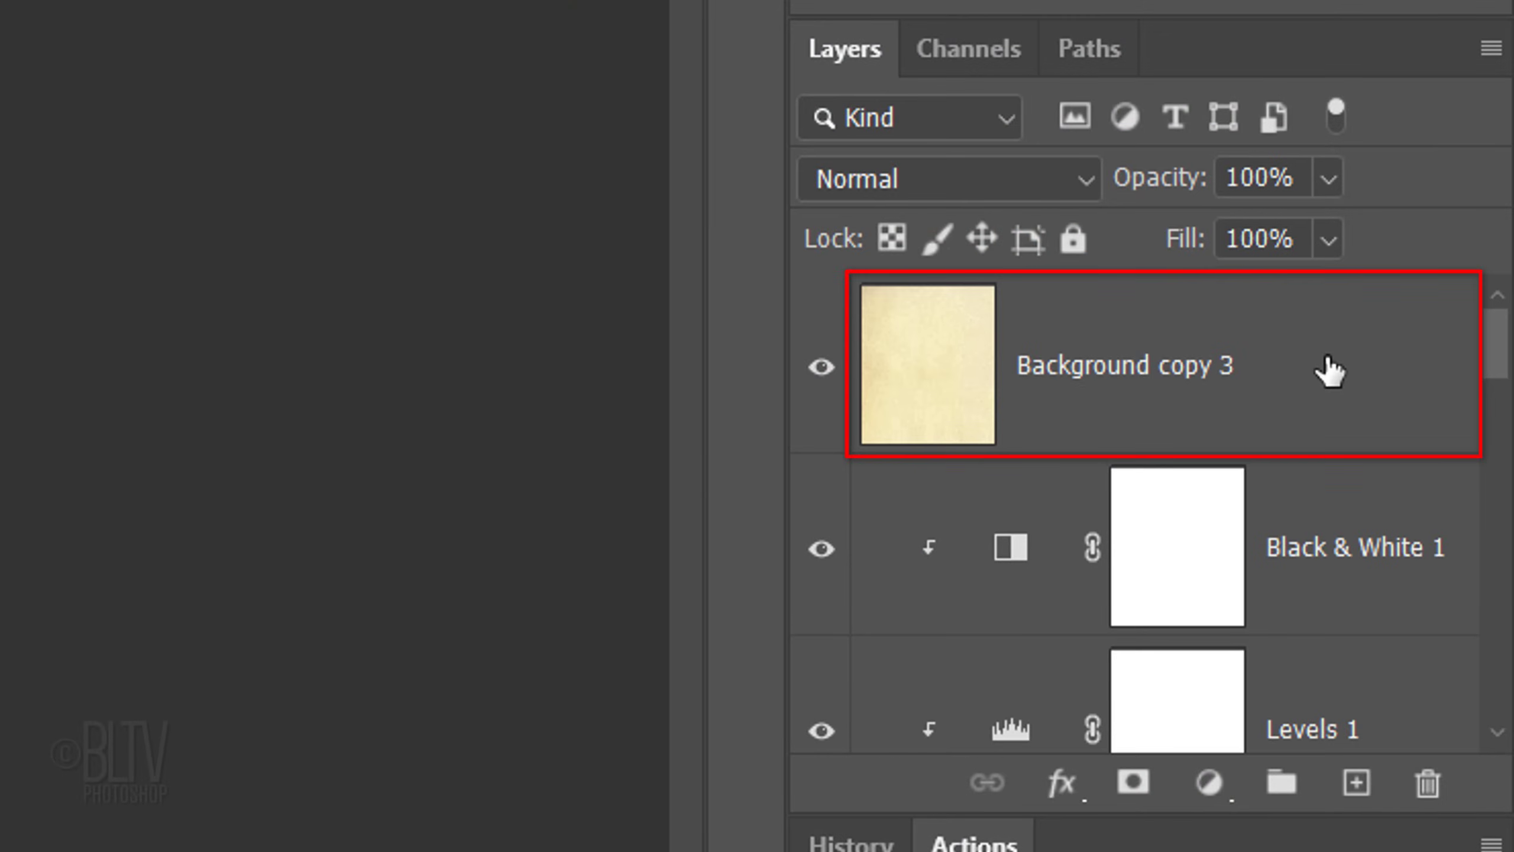
Step: Select the Background copy 3 layer and set up Horizontal Type with Maiden Orange Regular at 70.8 pt
click(1327, 371)
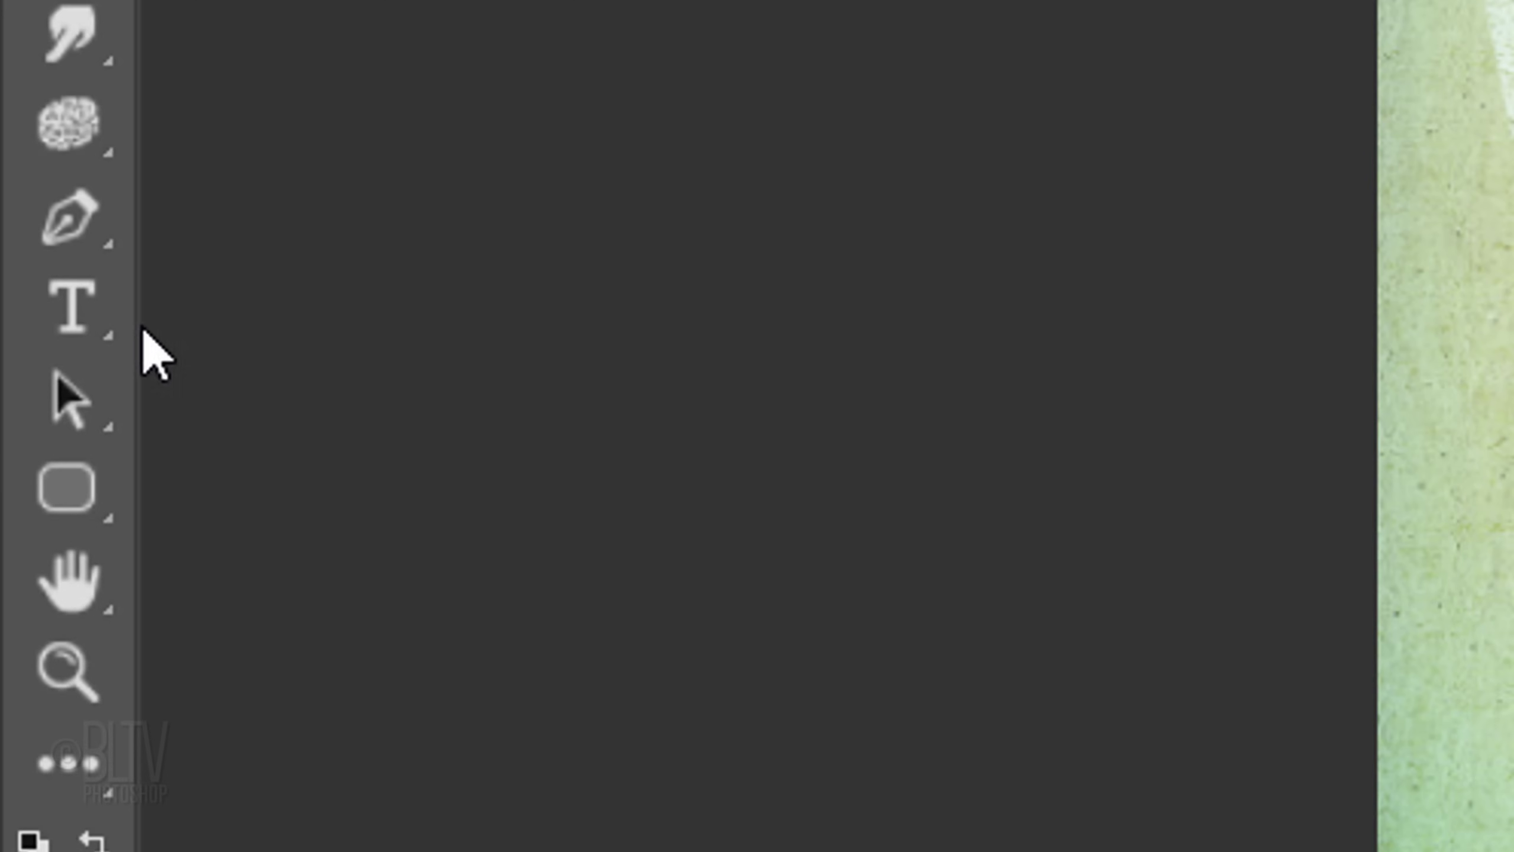
click(98, 322)
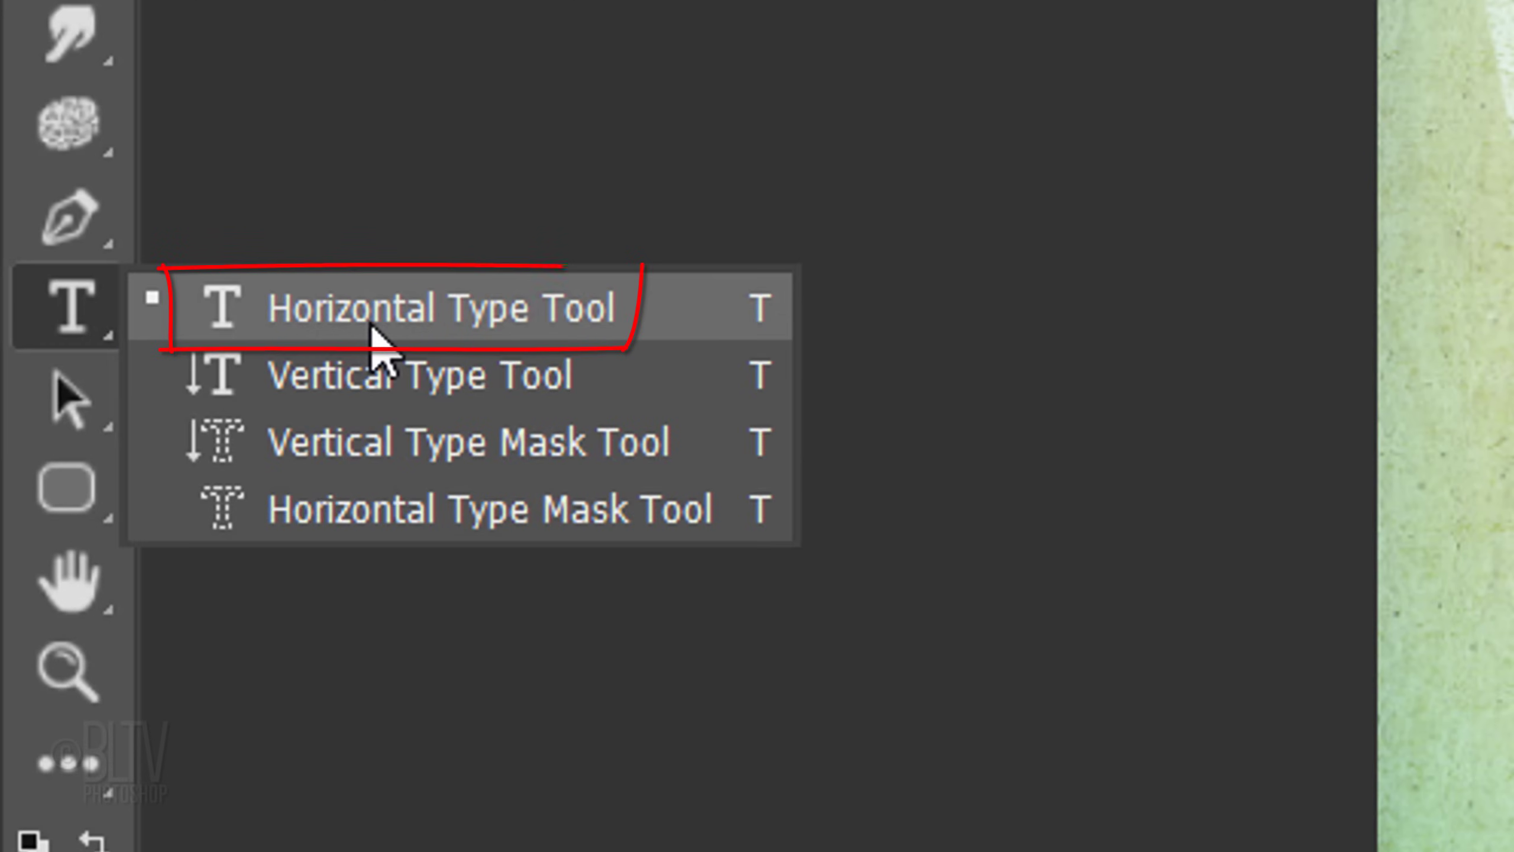
click(372, 331)
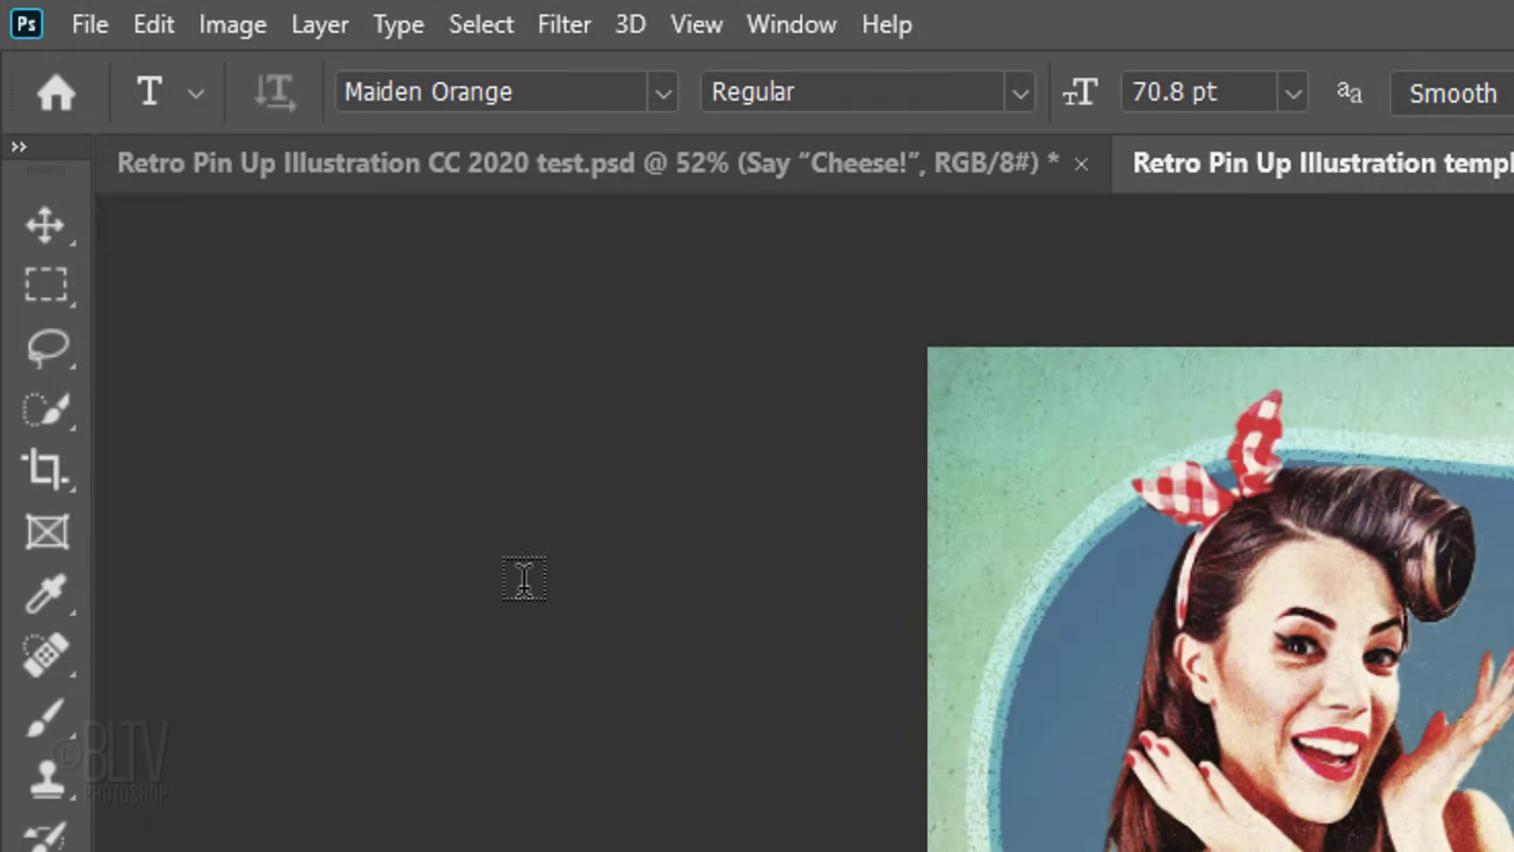
click(676, 94)
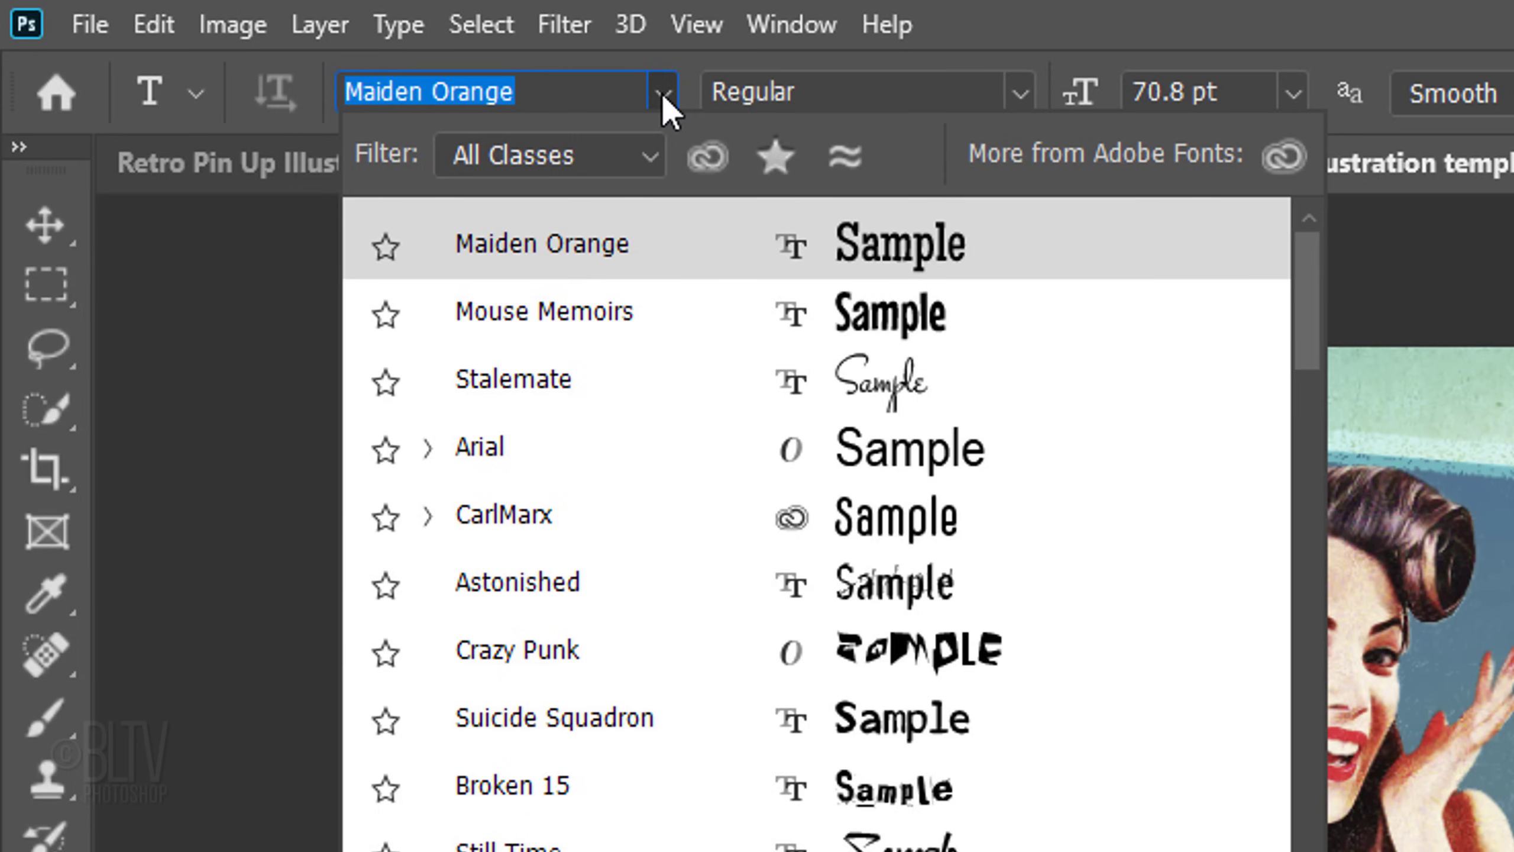
click(664, 95)
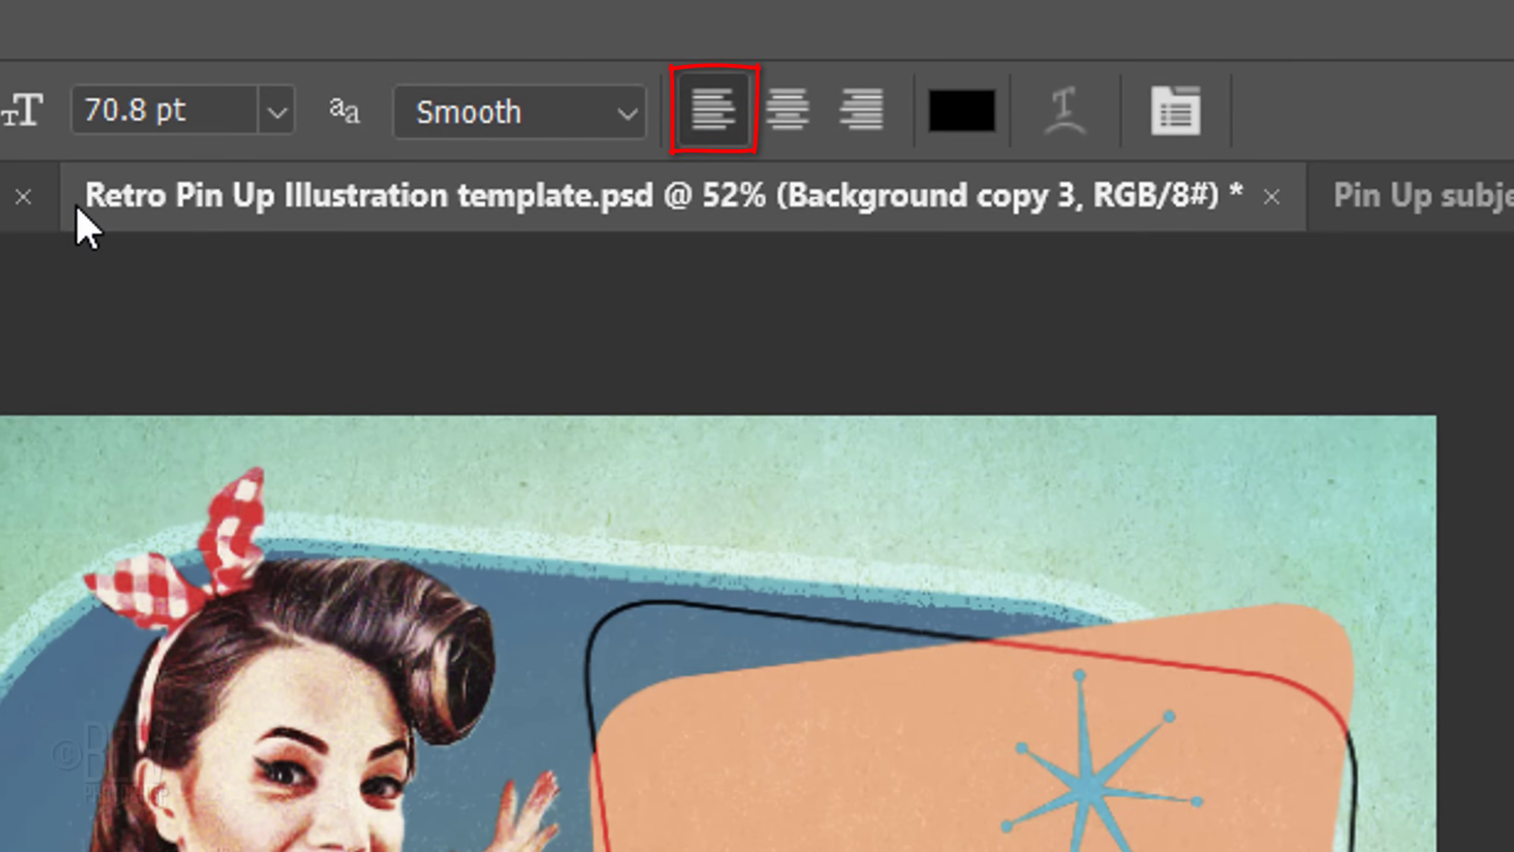
Step: Set the text colour to deep red c60000 for the 'Say Cheese!' text and open character settings
click(967, 123)
text(c60000)
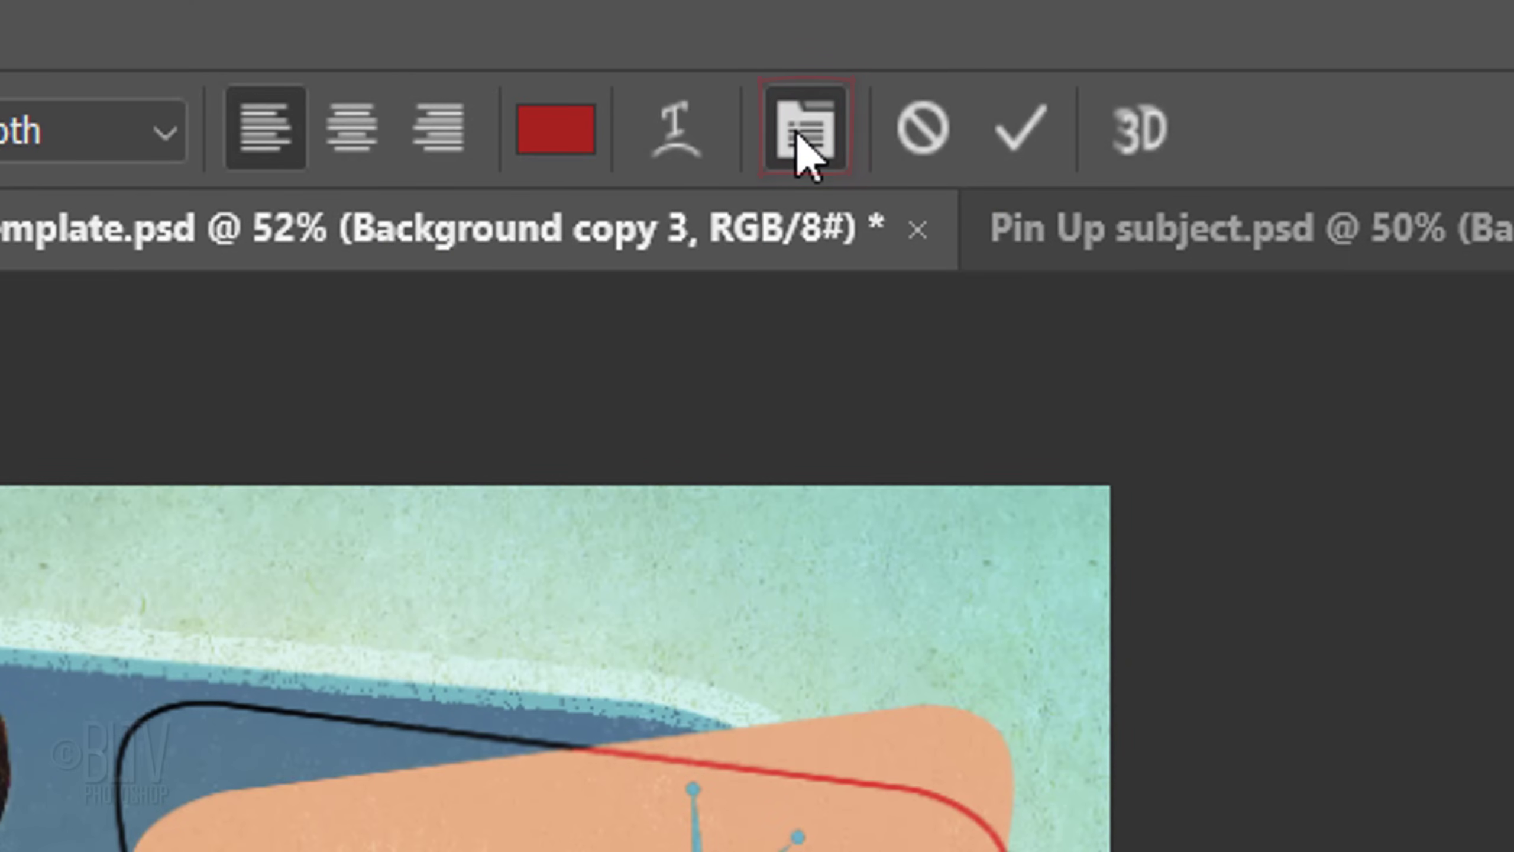
click(799, 135)
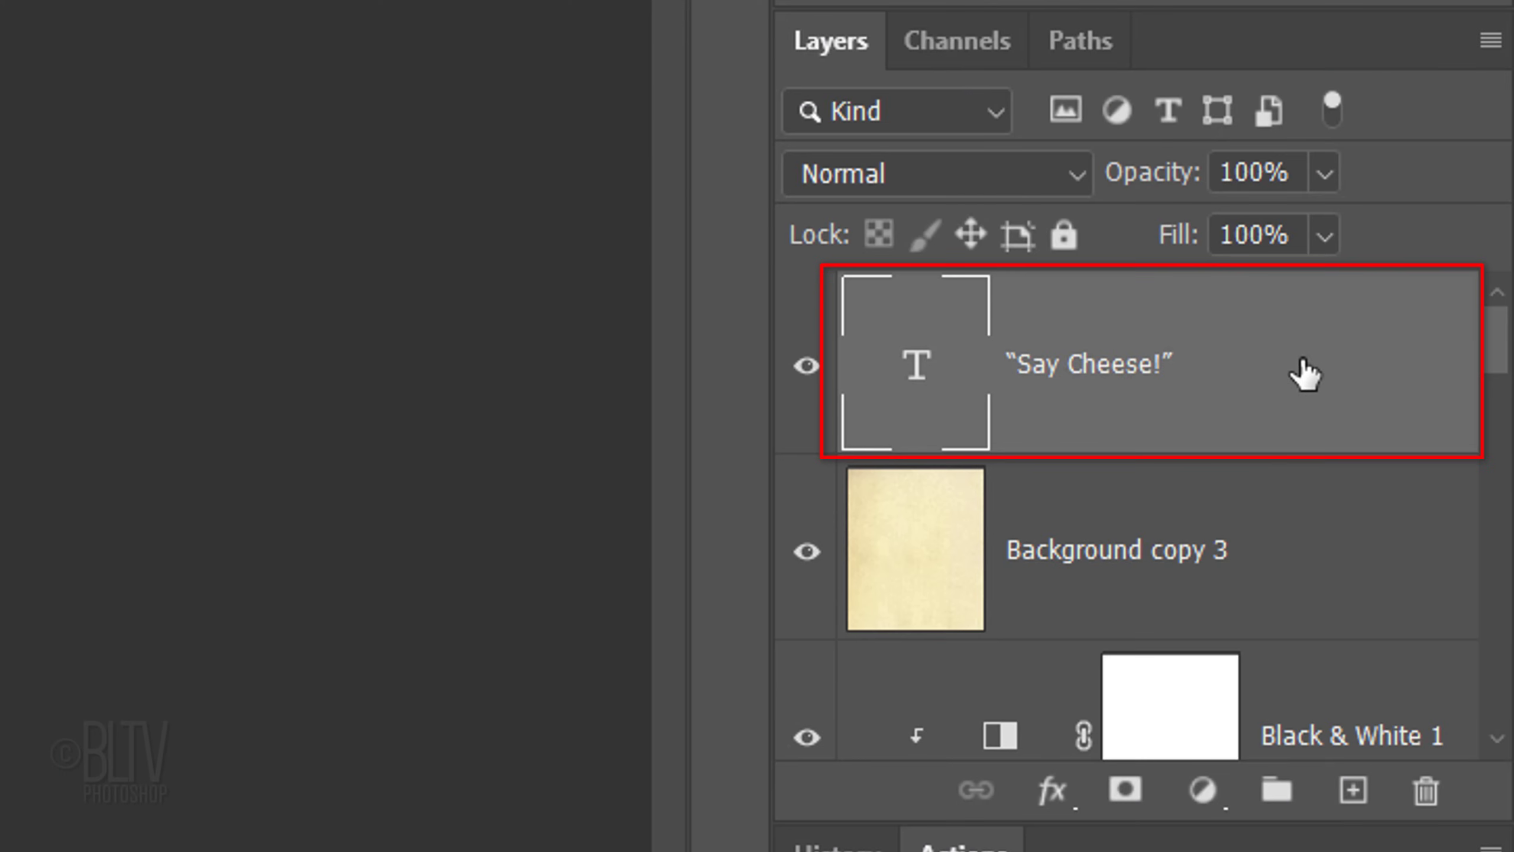
Step: Add a 5 px outside F9E1C8 stroke and a 20% Multiply drop shadow at 138°
double_click(1305, 374)
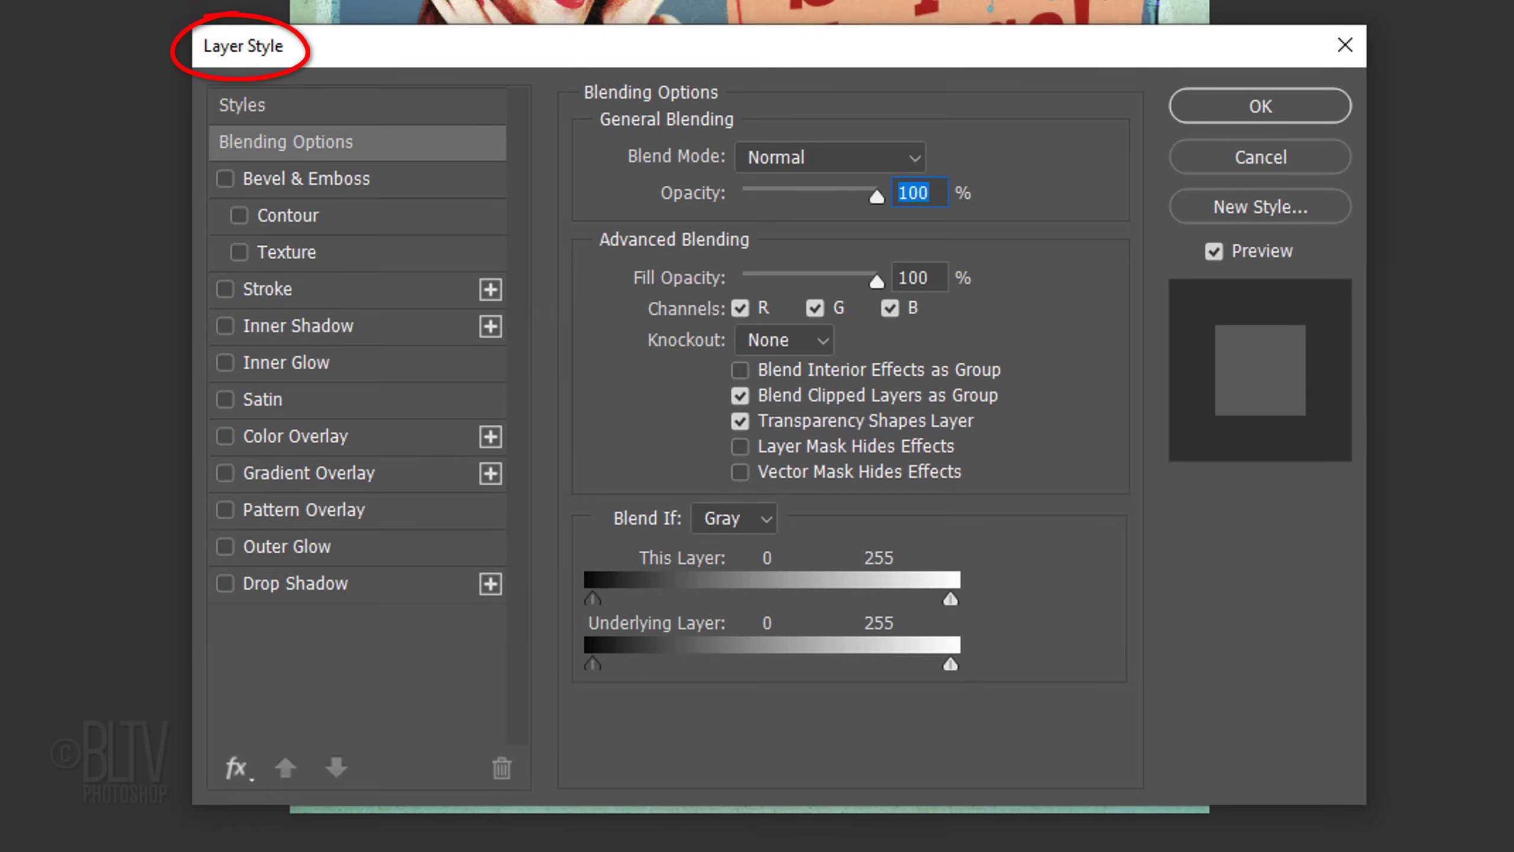
click(297, 289)
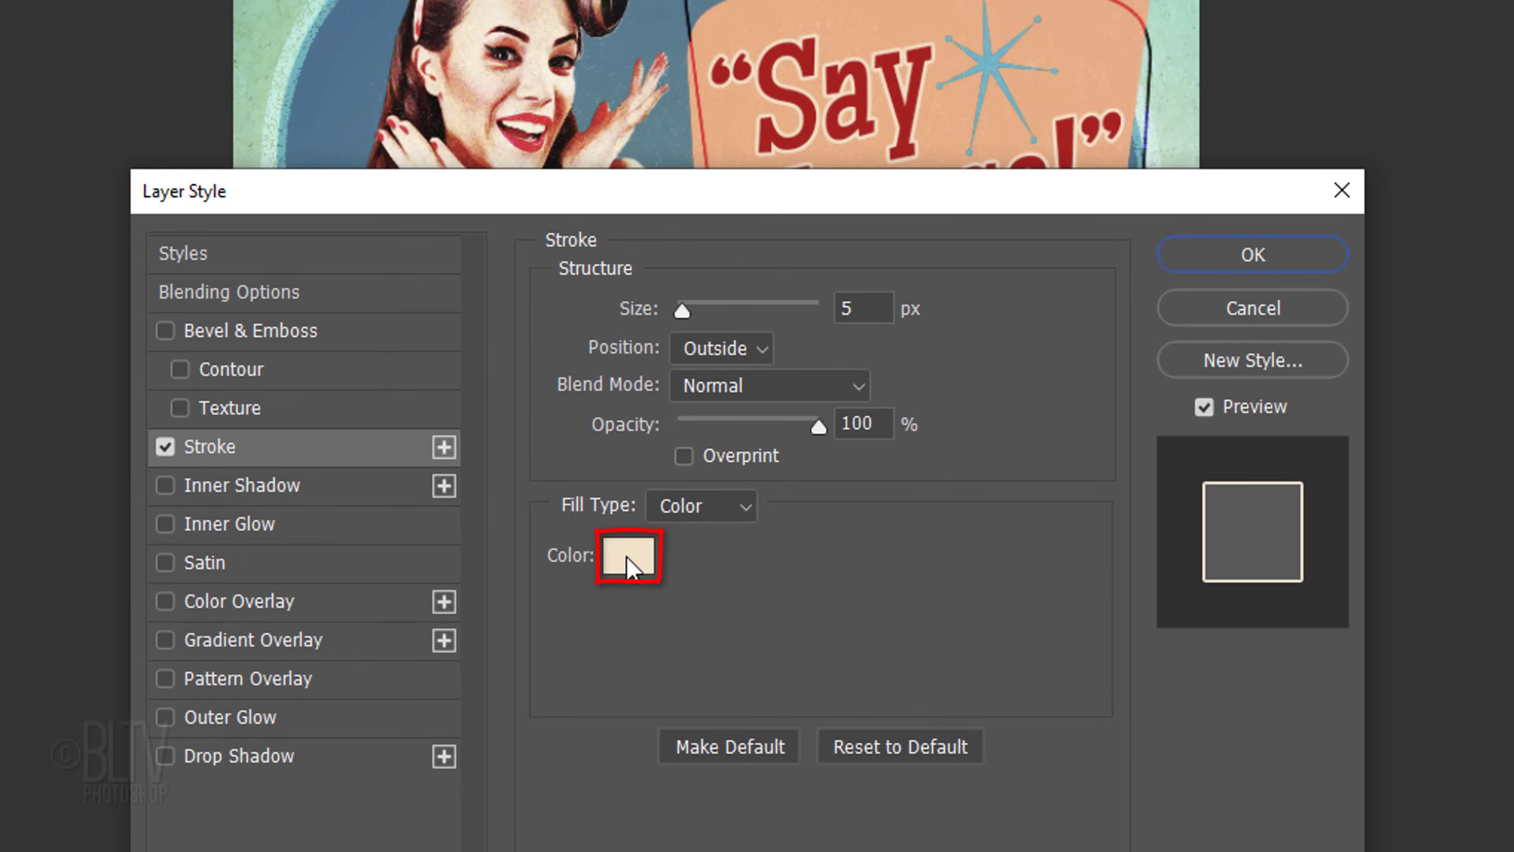
click(627, 558)
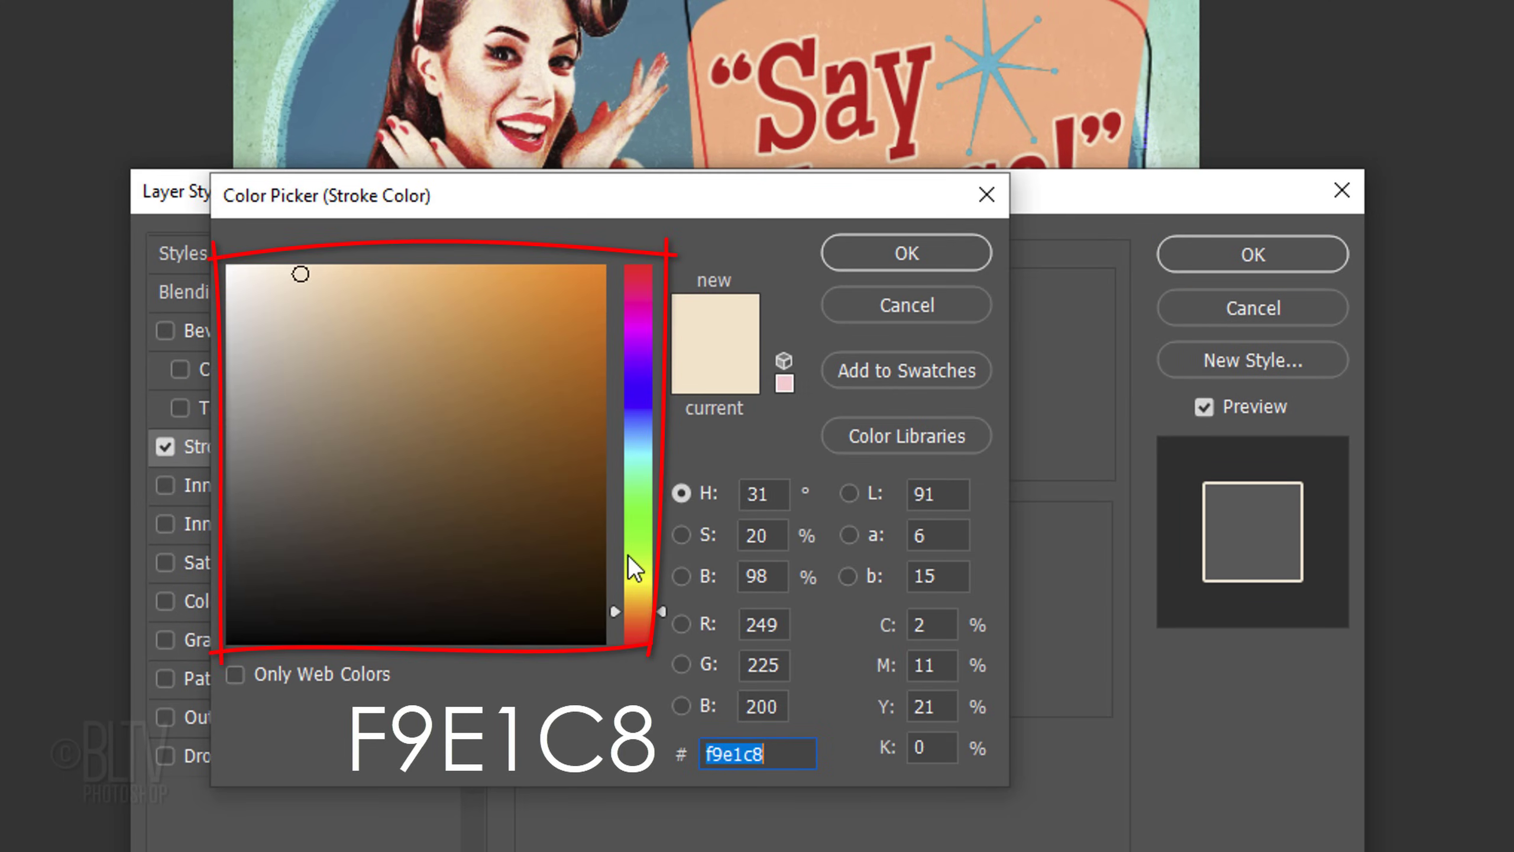
click(896, 268)
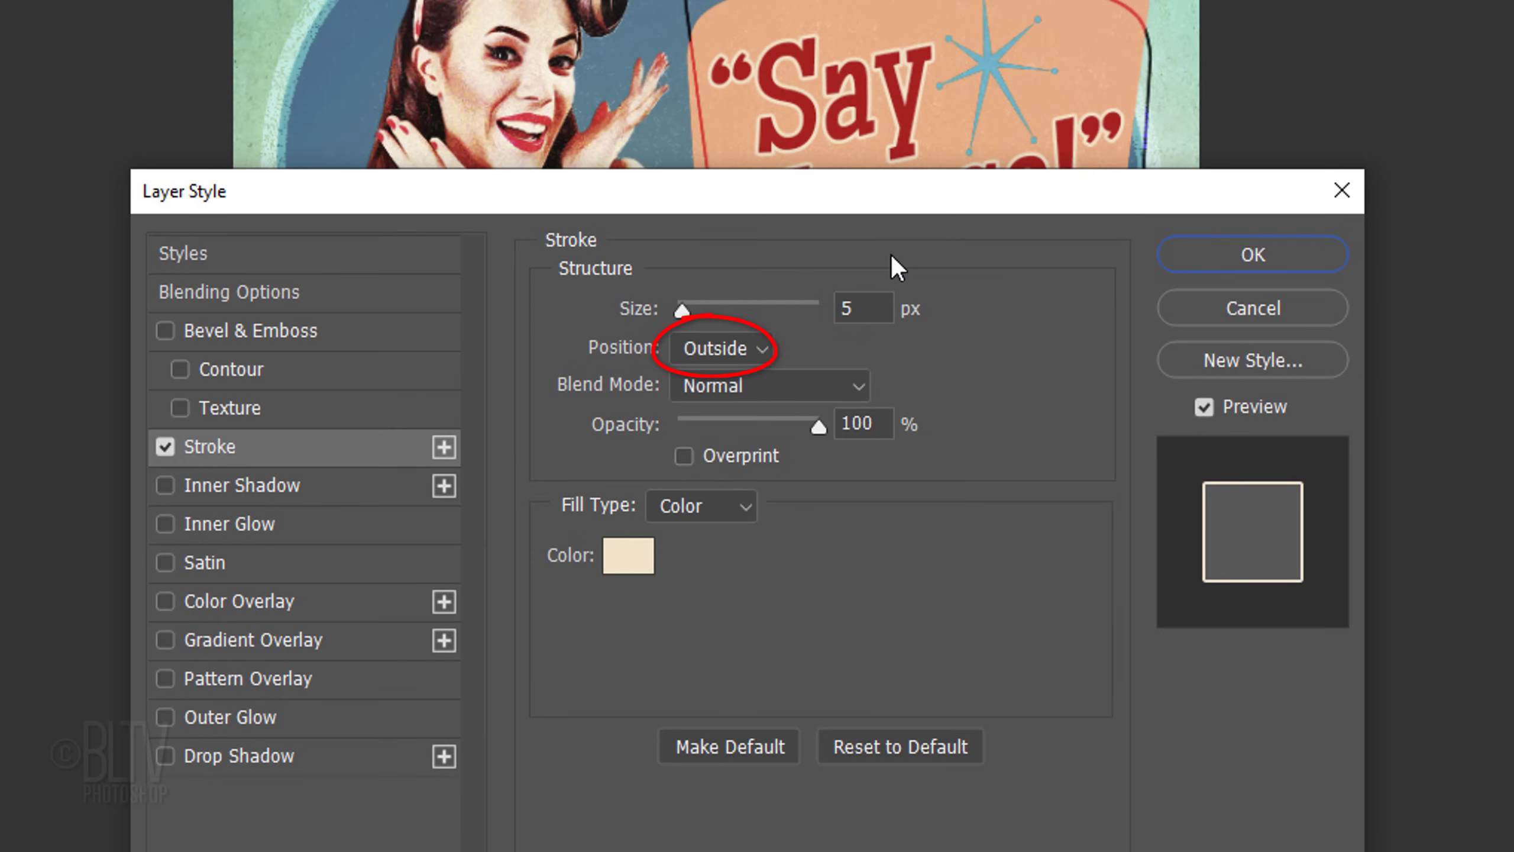
click(247, 757)
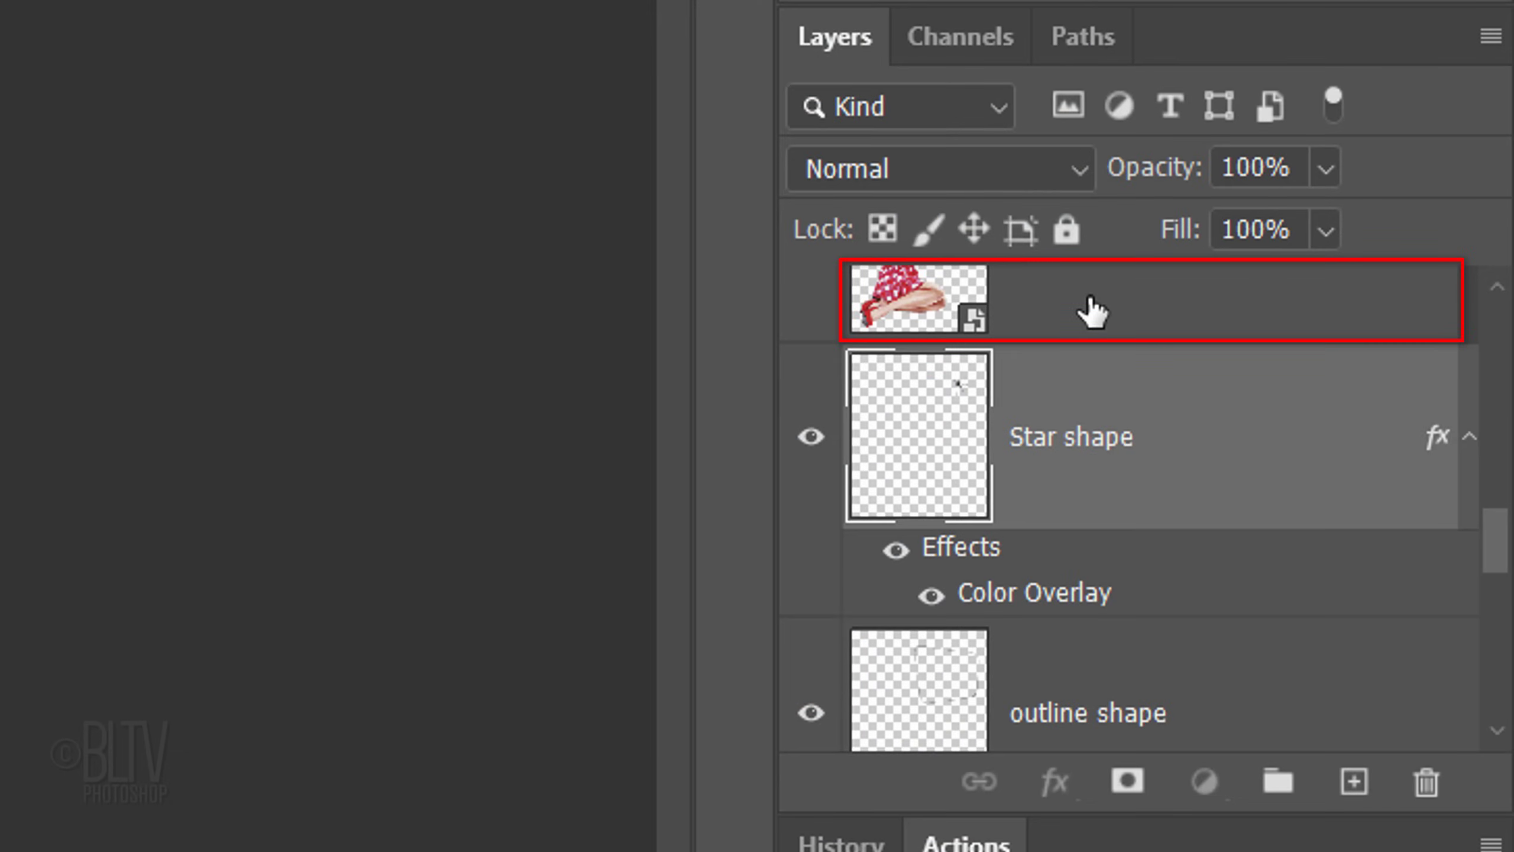
Step: On the Background copy layer, distort the black silhouette back behind the woman
click(1092, 310)
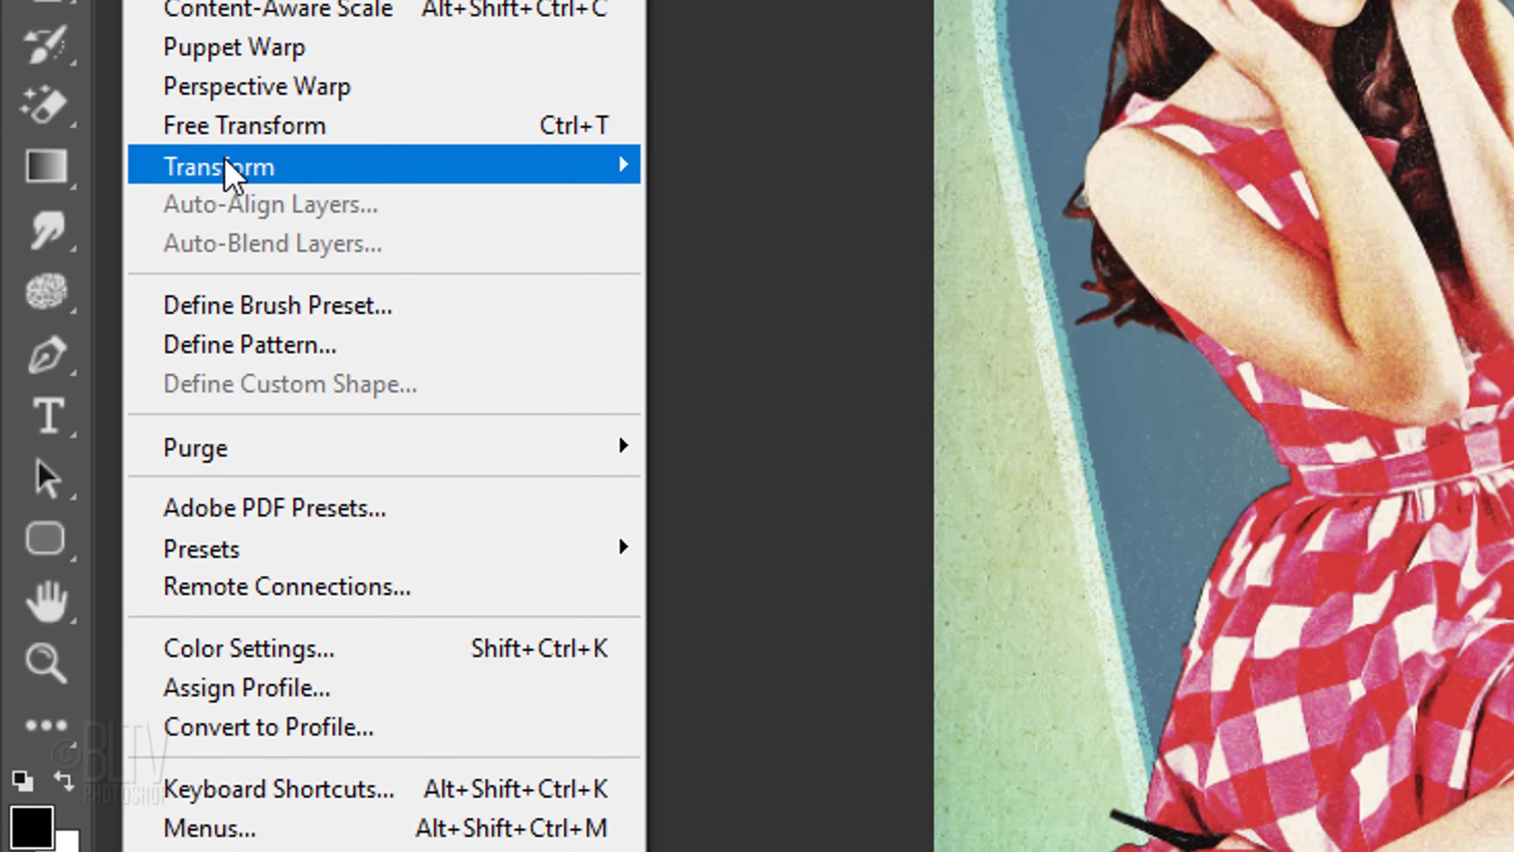
mouse_move(355, 166)
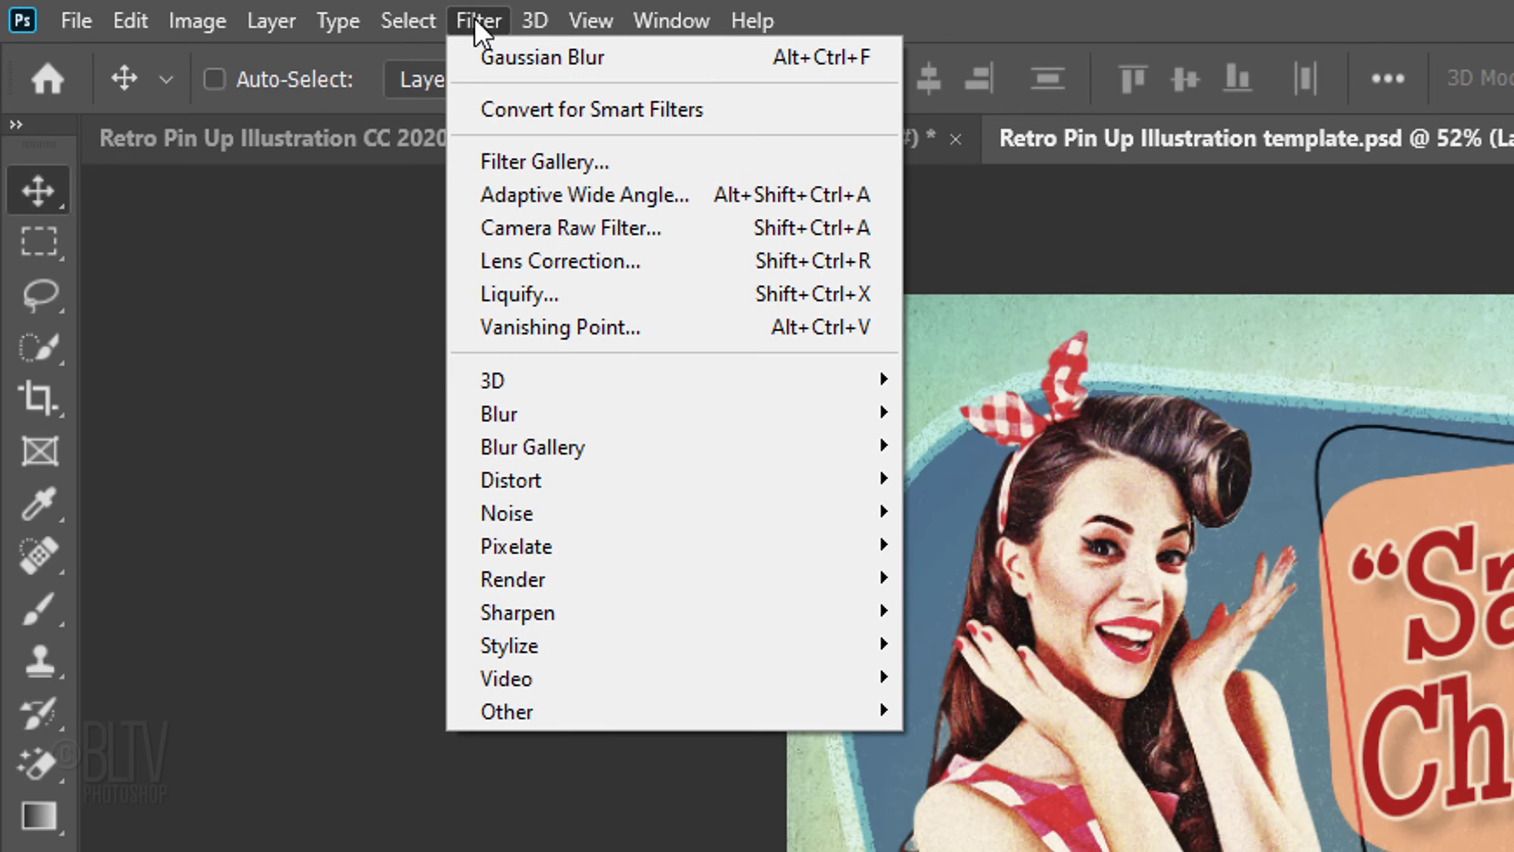
Step: Gaussian-blur the whole shadow by 4 px and marquee-select its upper, far part
mouse_move(507, 416)
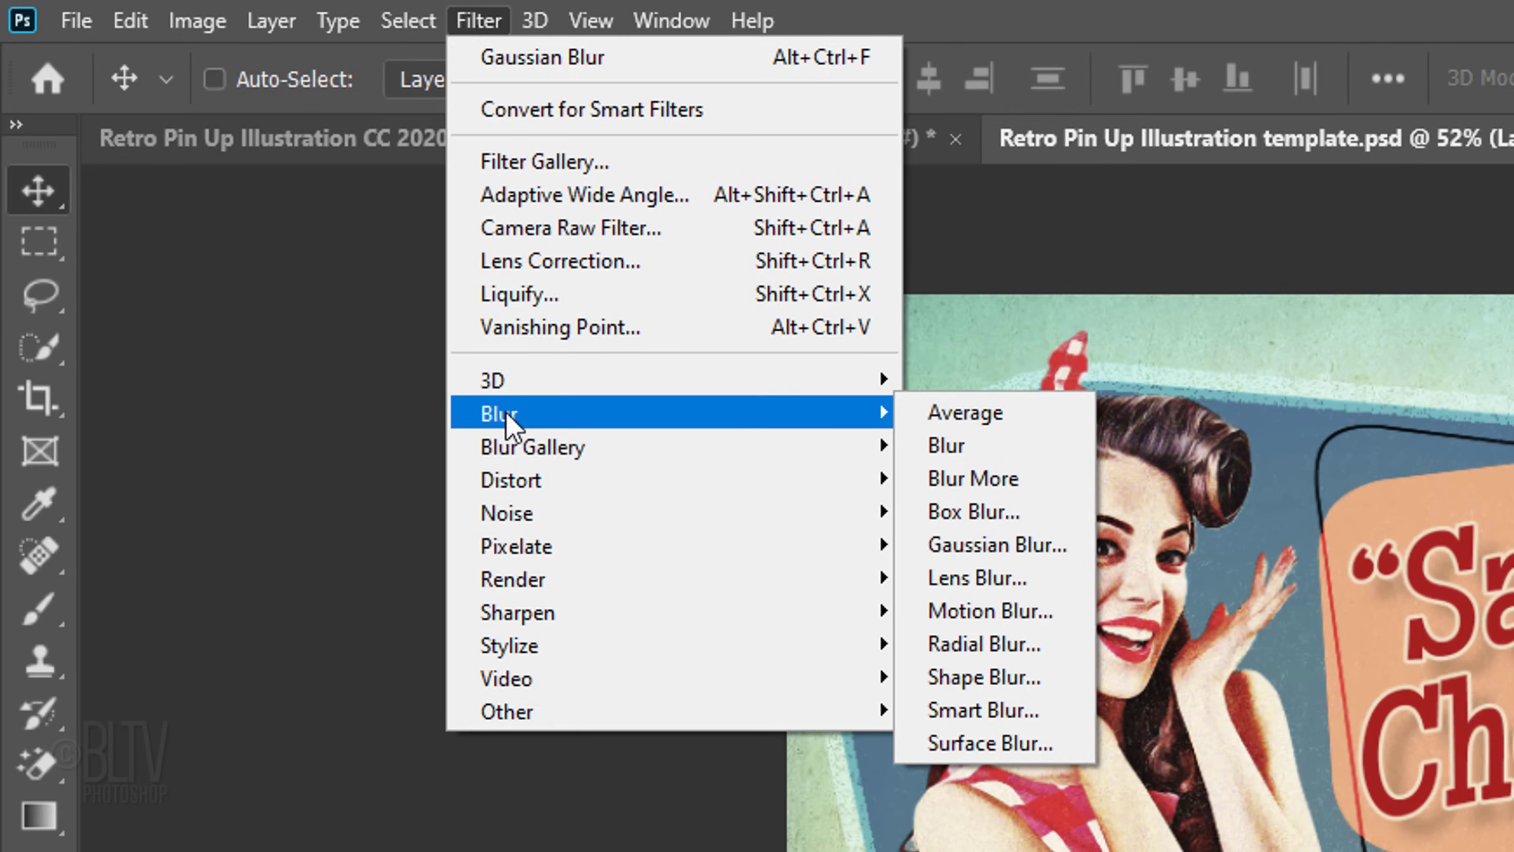
click(973, 545)
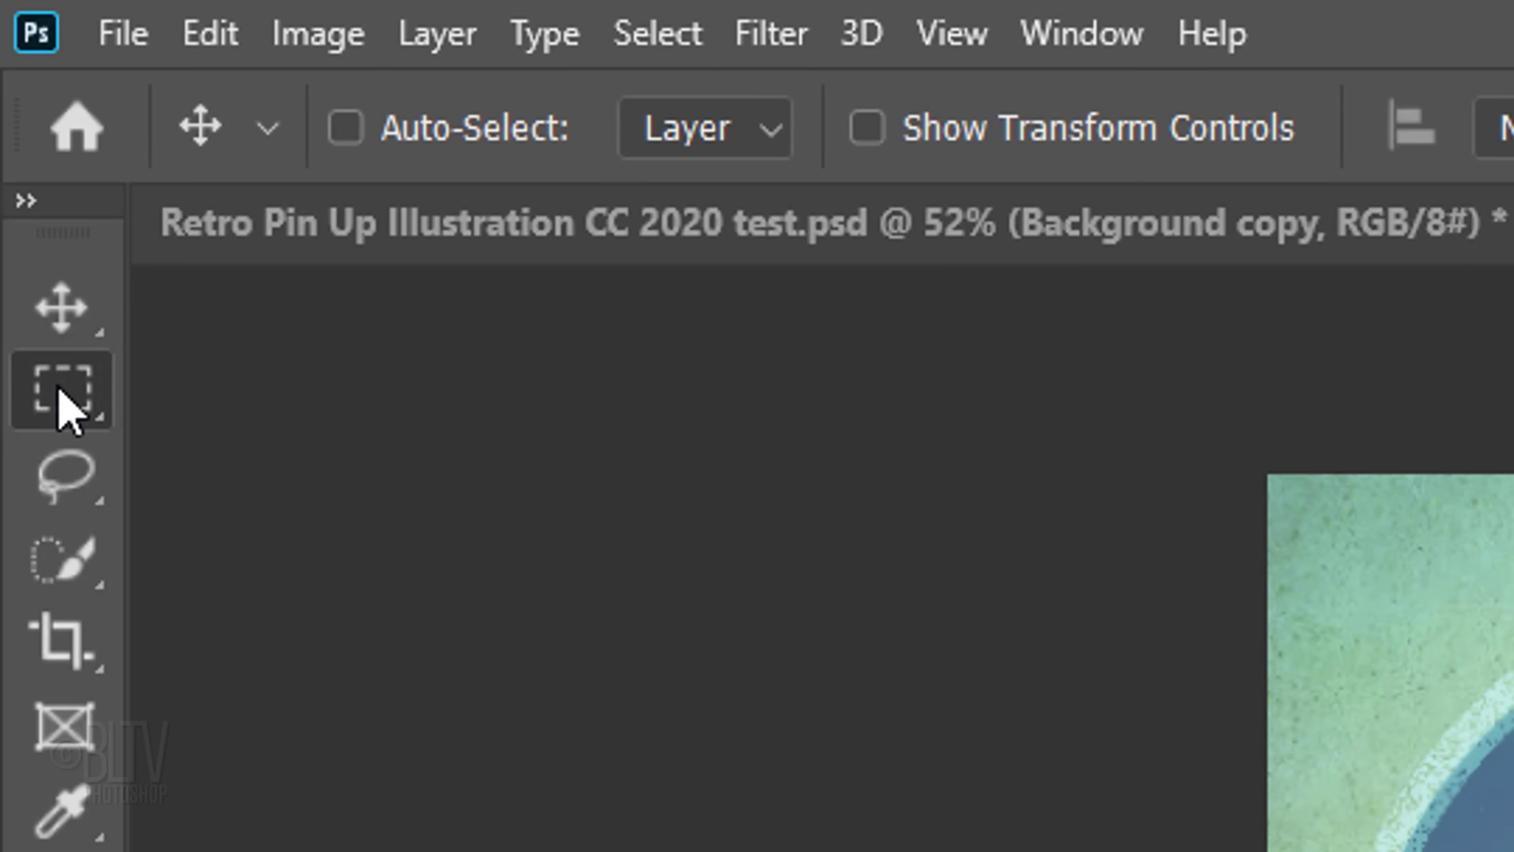
right_click(61, 398)
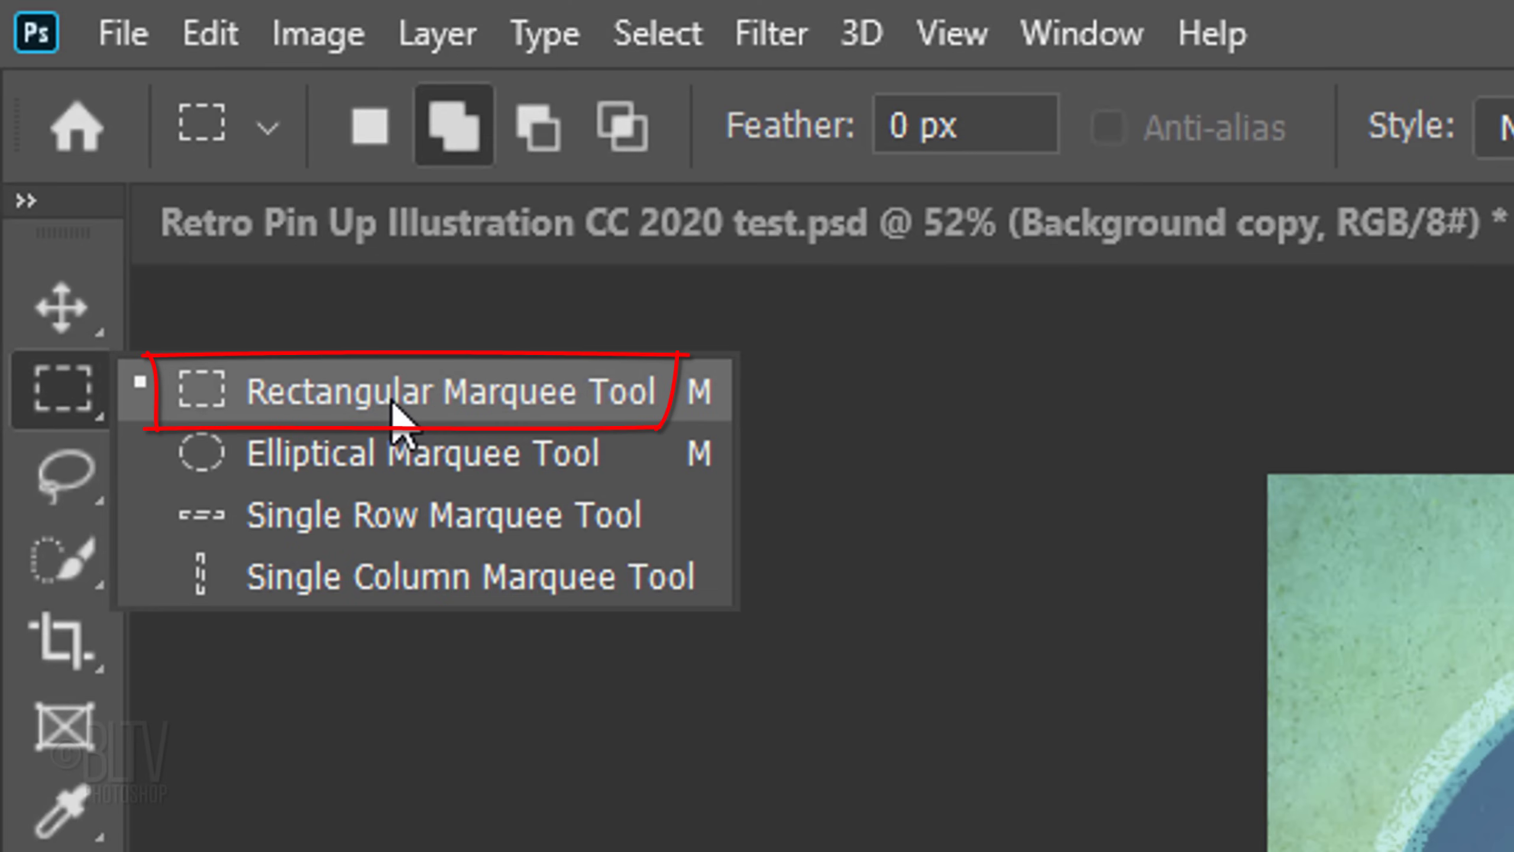
click(396, 412)
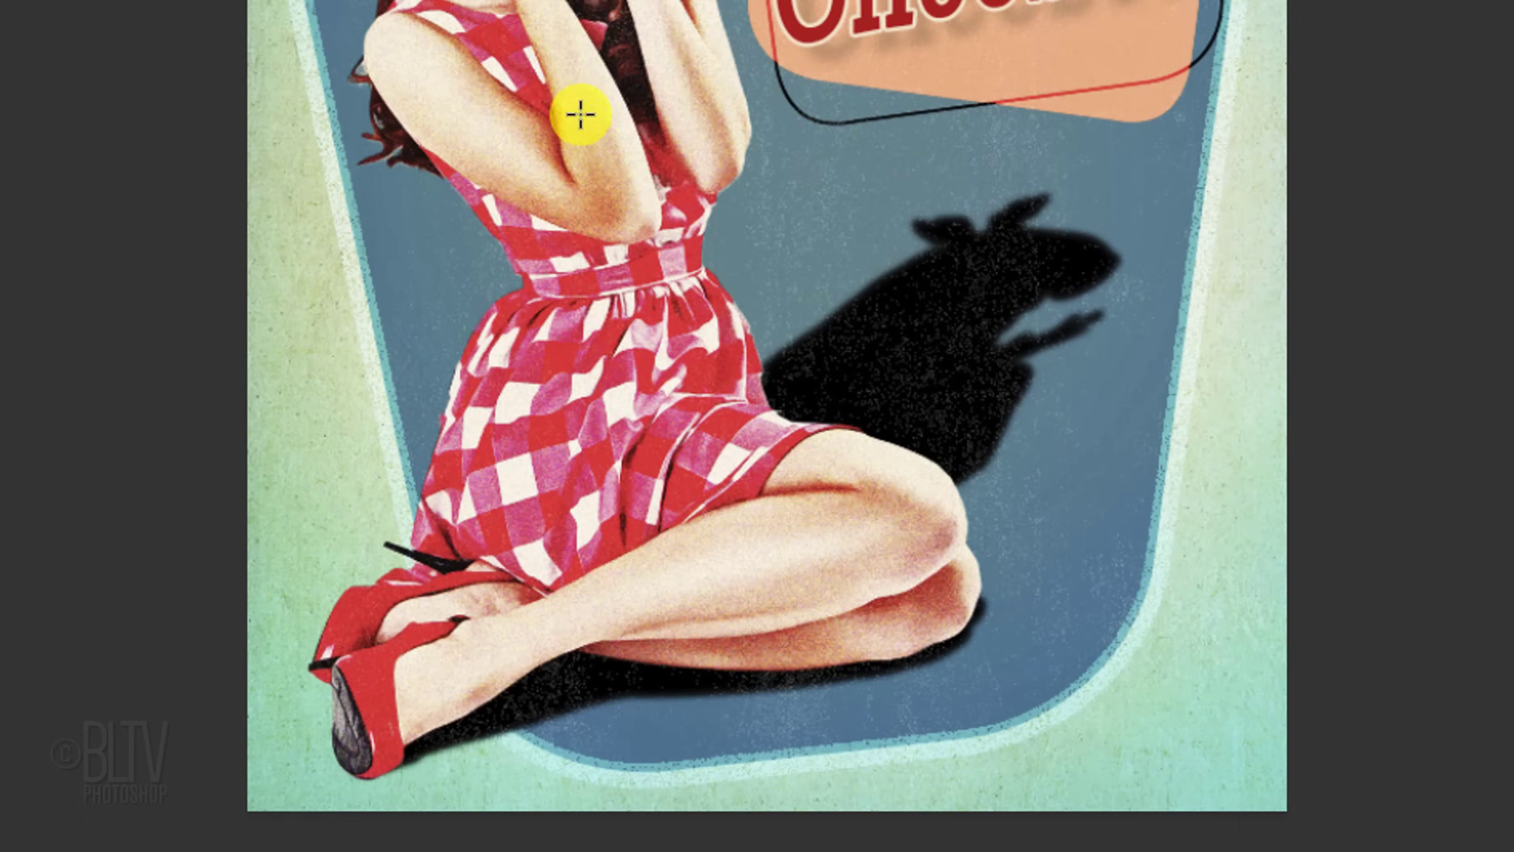
mouse_move(582, 115)
mouse_down()
mouse_move(1302, 331)
mouse_move(1314, 388)
mouse_up()
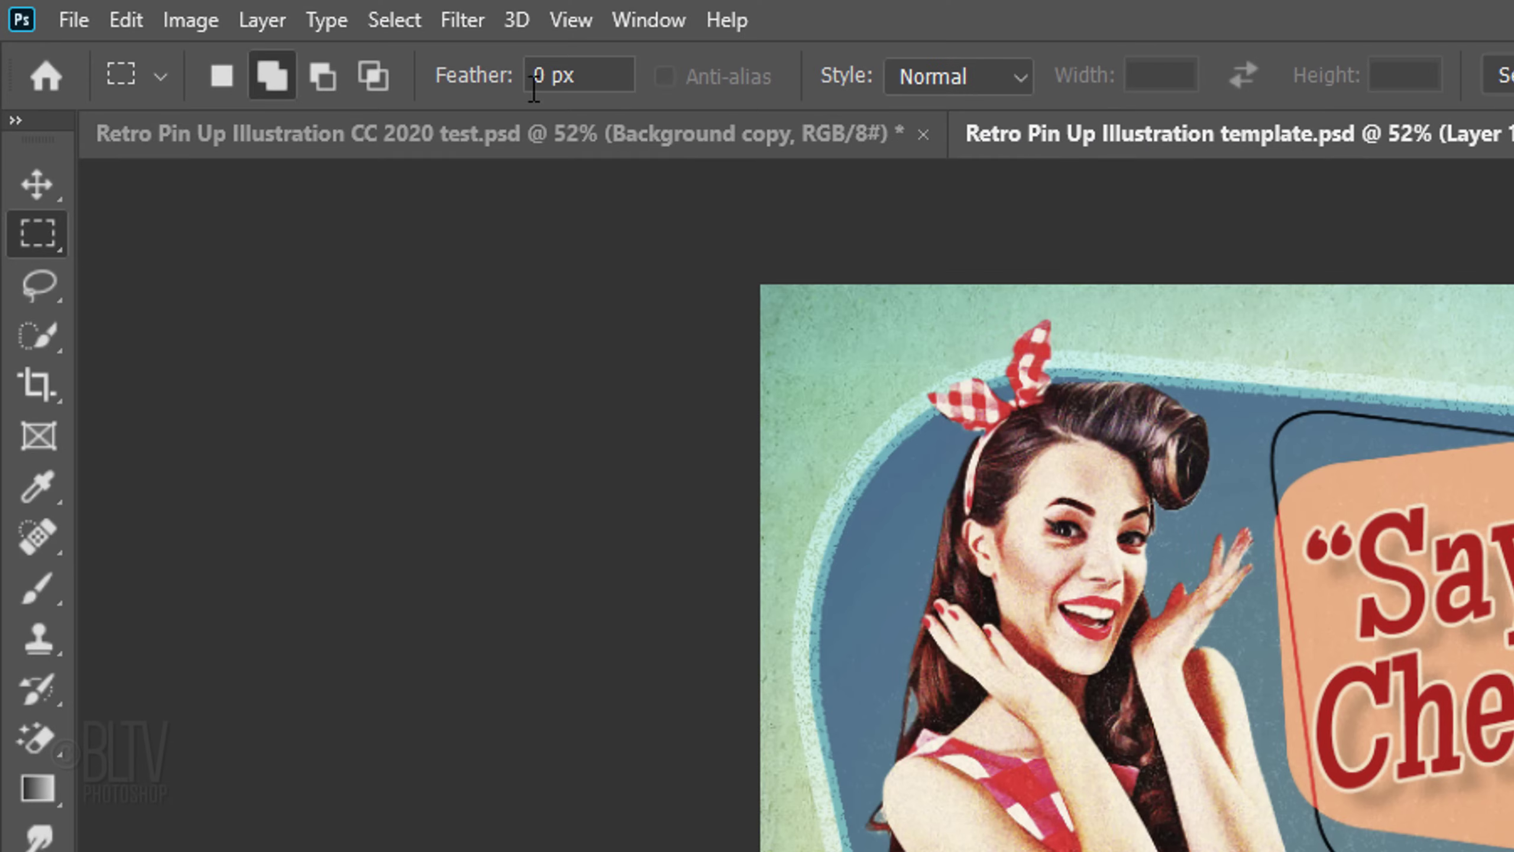
Step: Feather the selection by 80 px, blur it 30 px, then deselect
click(394, 22)
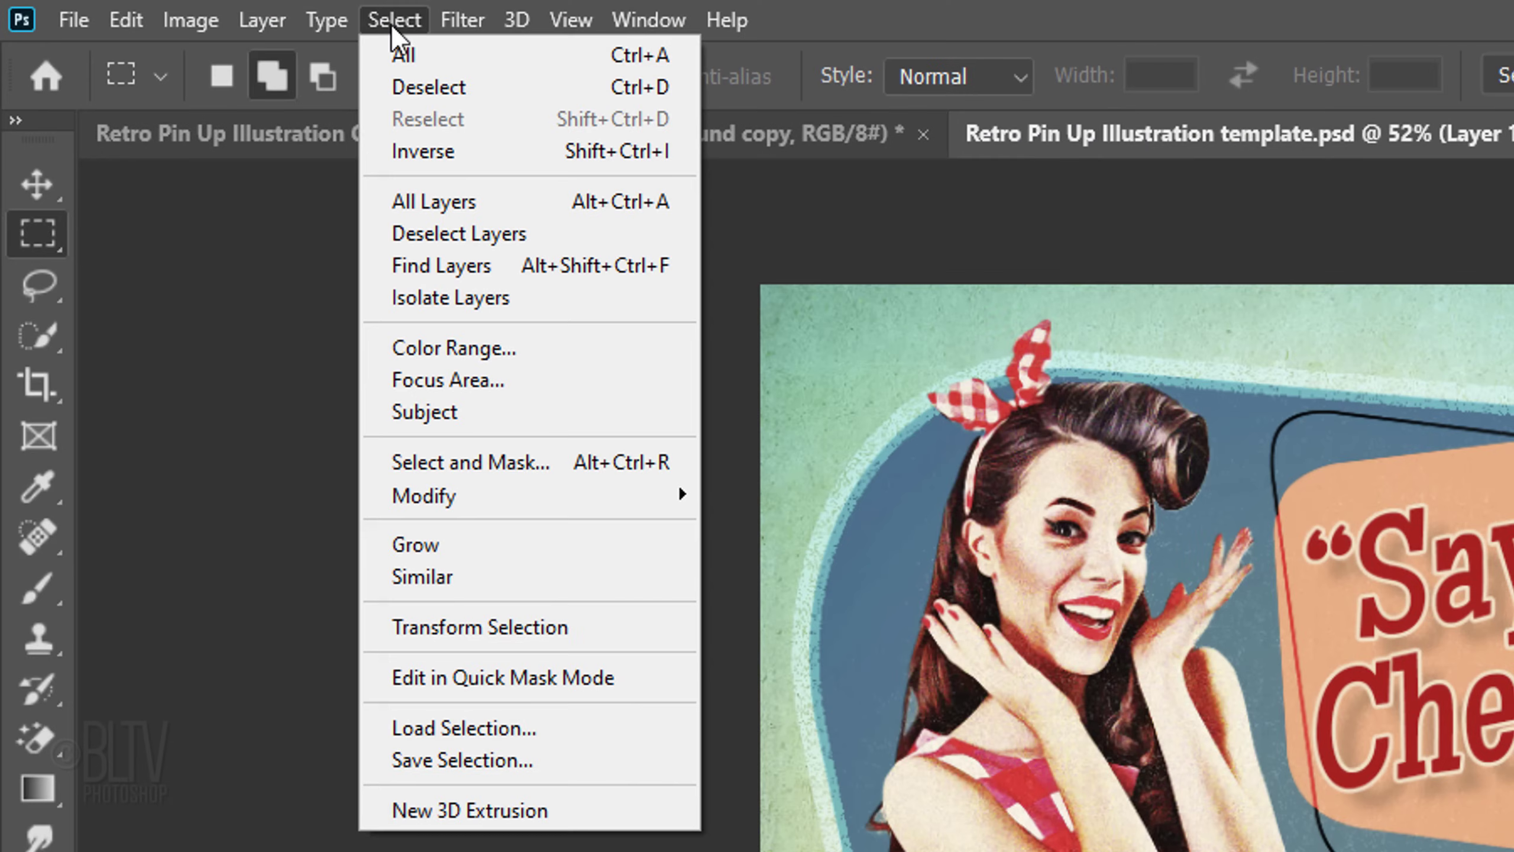
mouse_move(426, 501)
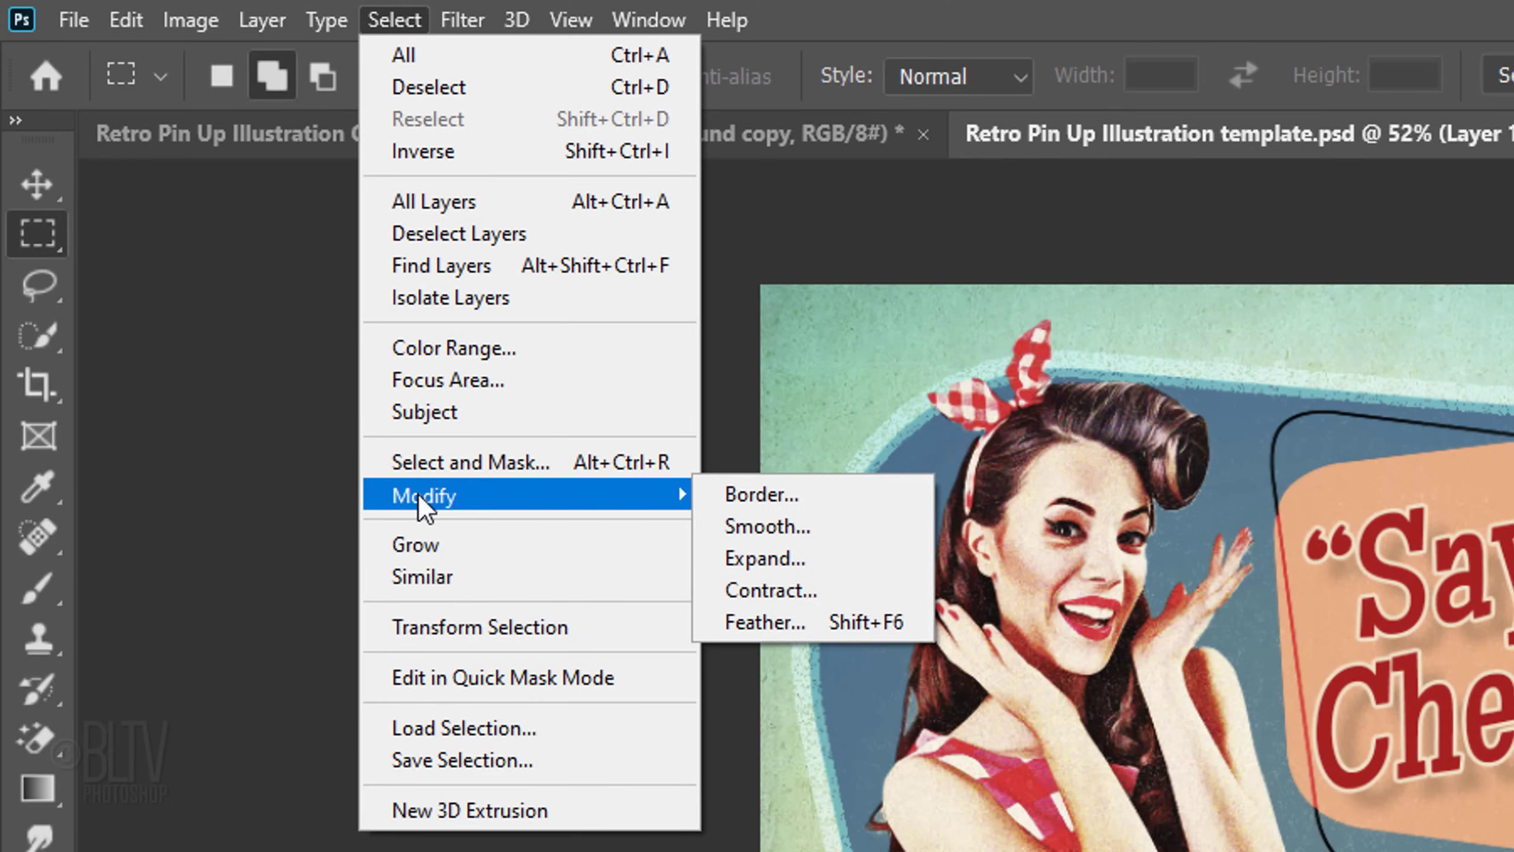
click(769, 633)
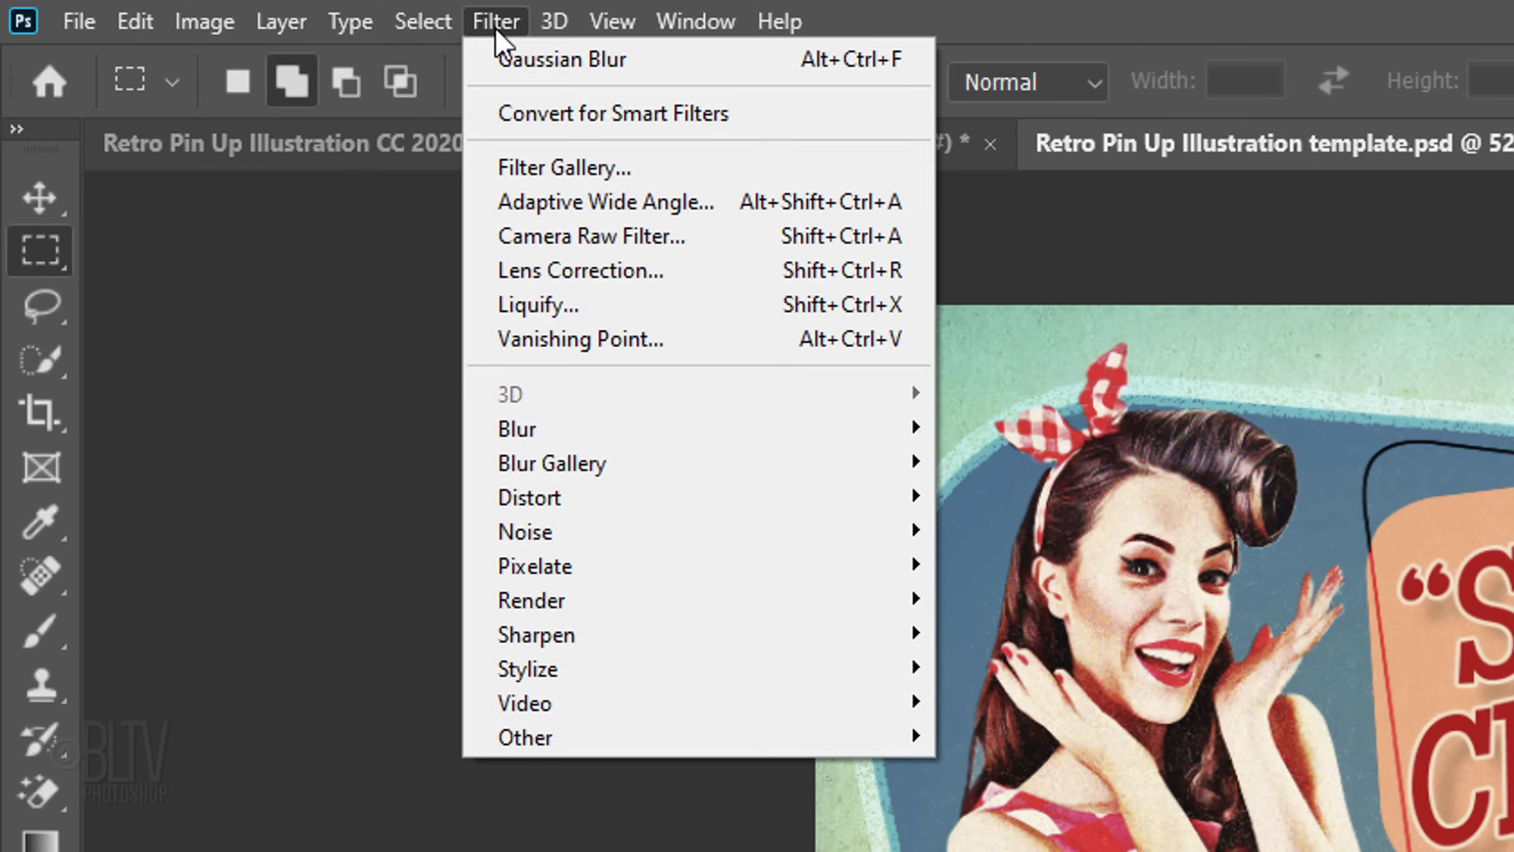
mouse_move(537, 428)
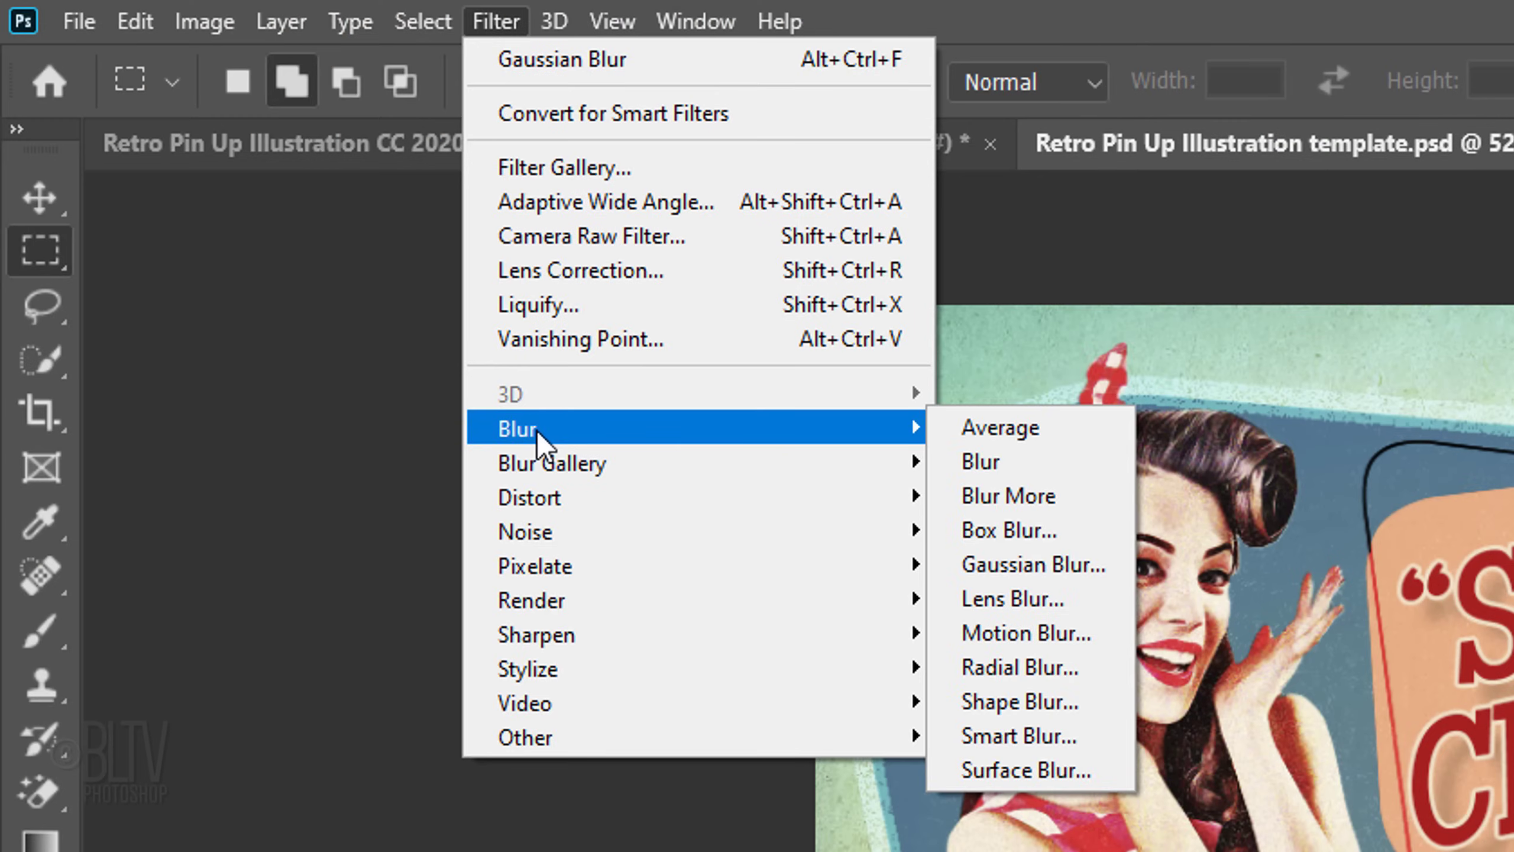
click(1015, 568)
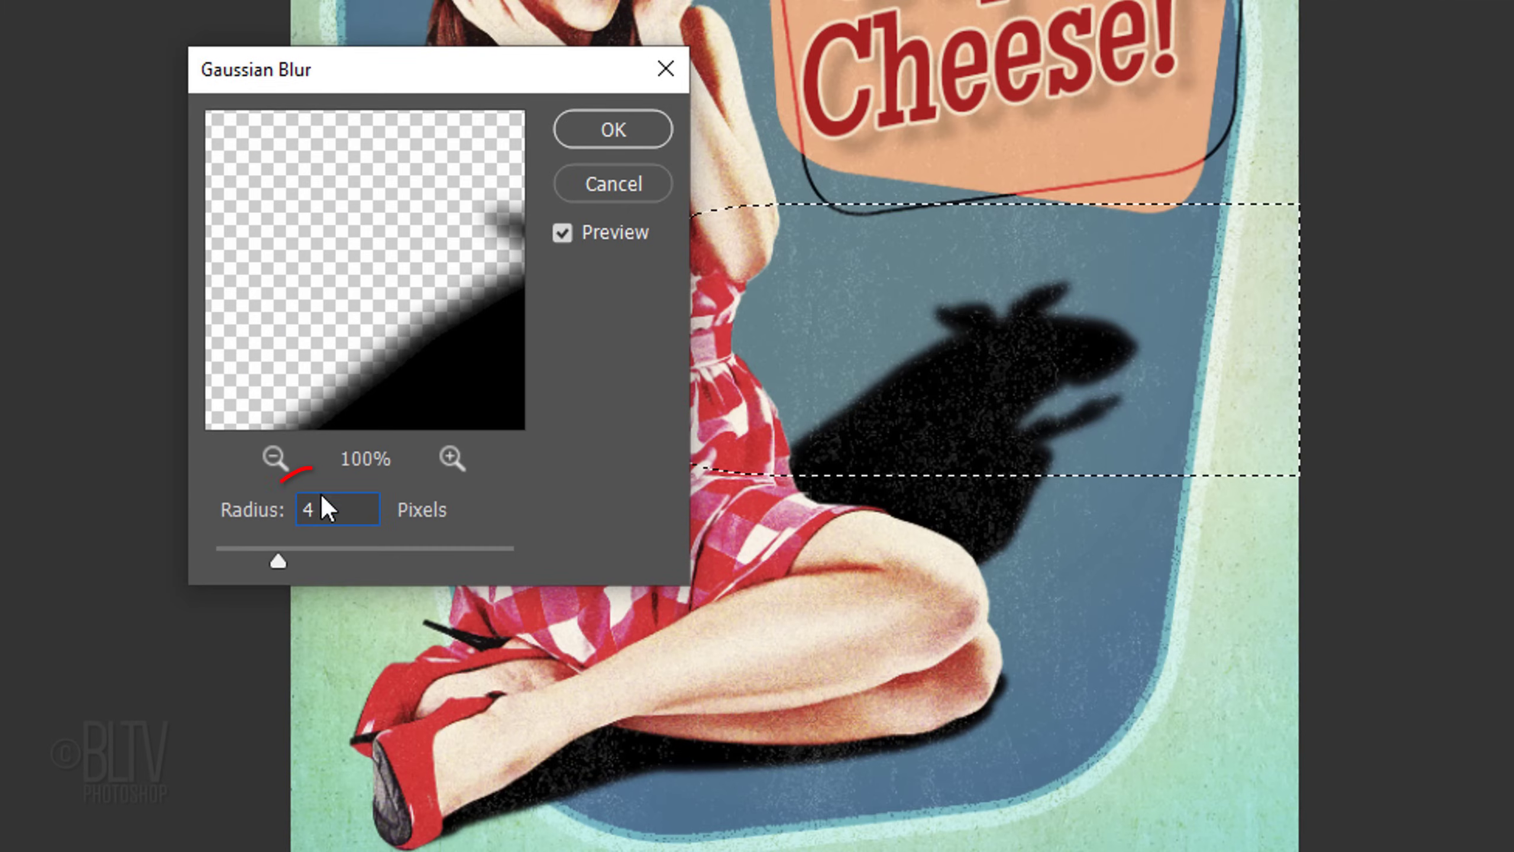
text(30)
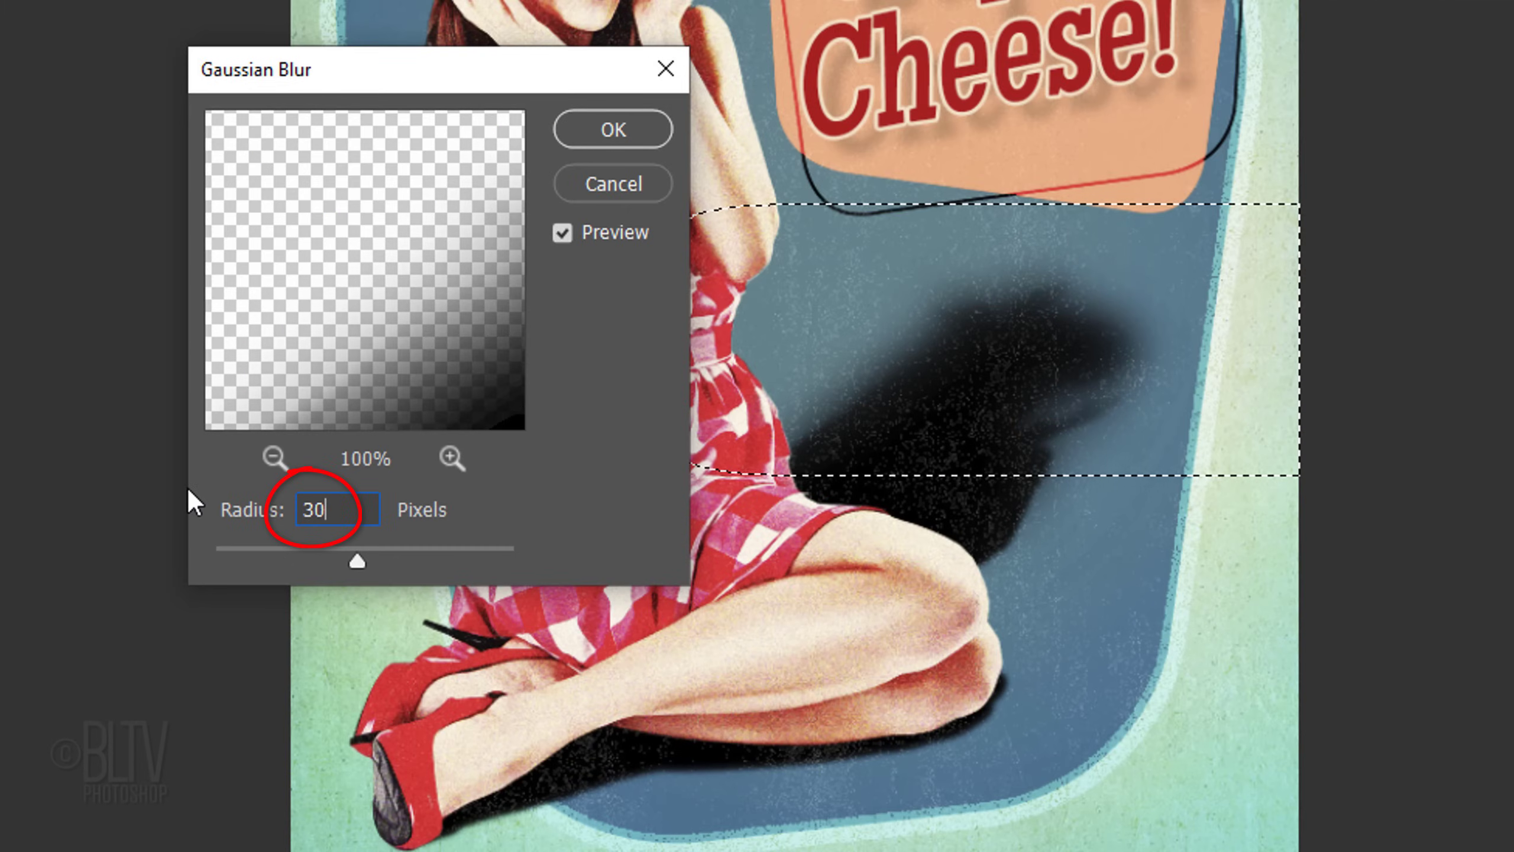
key(Return)
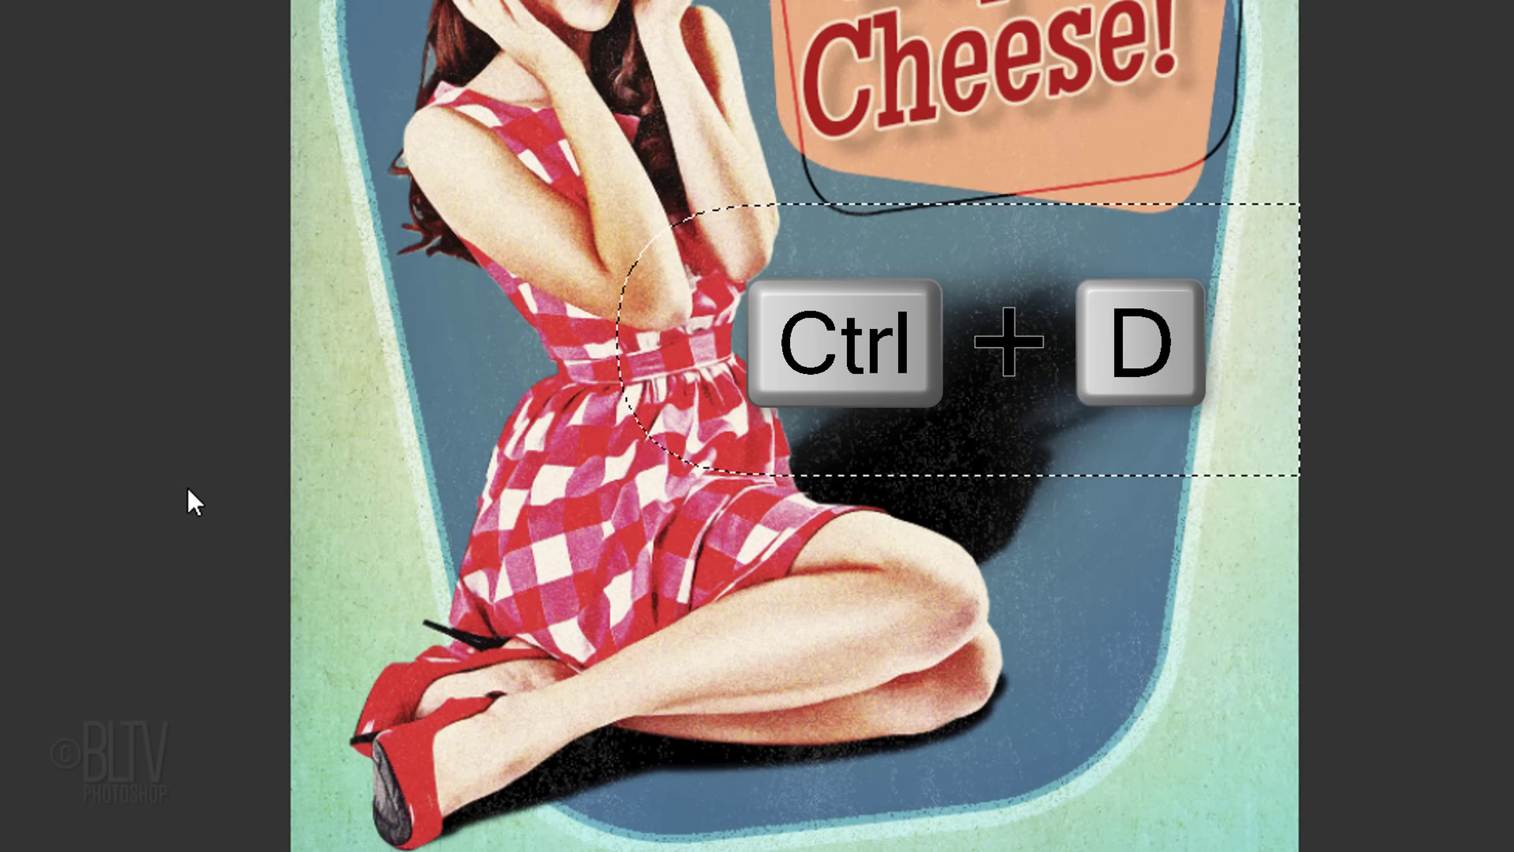
key(ctrl+d)
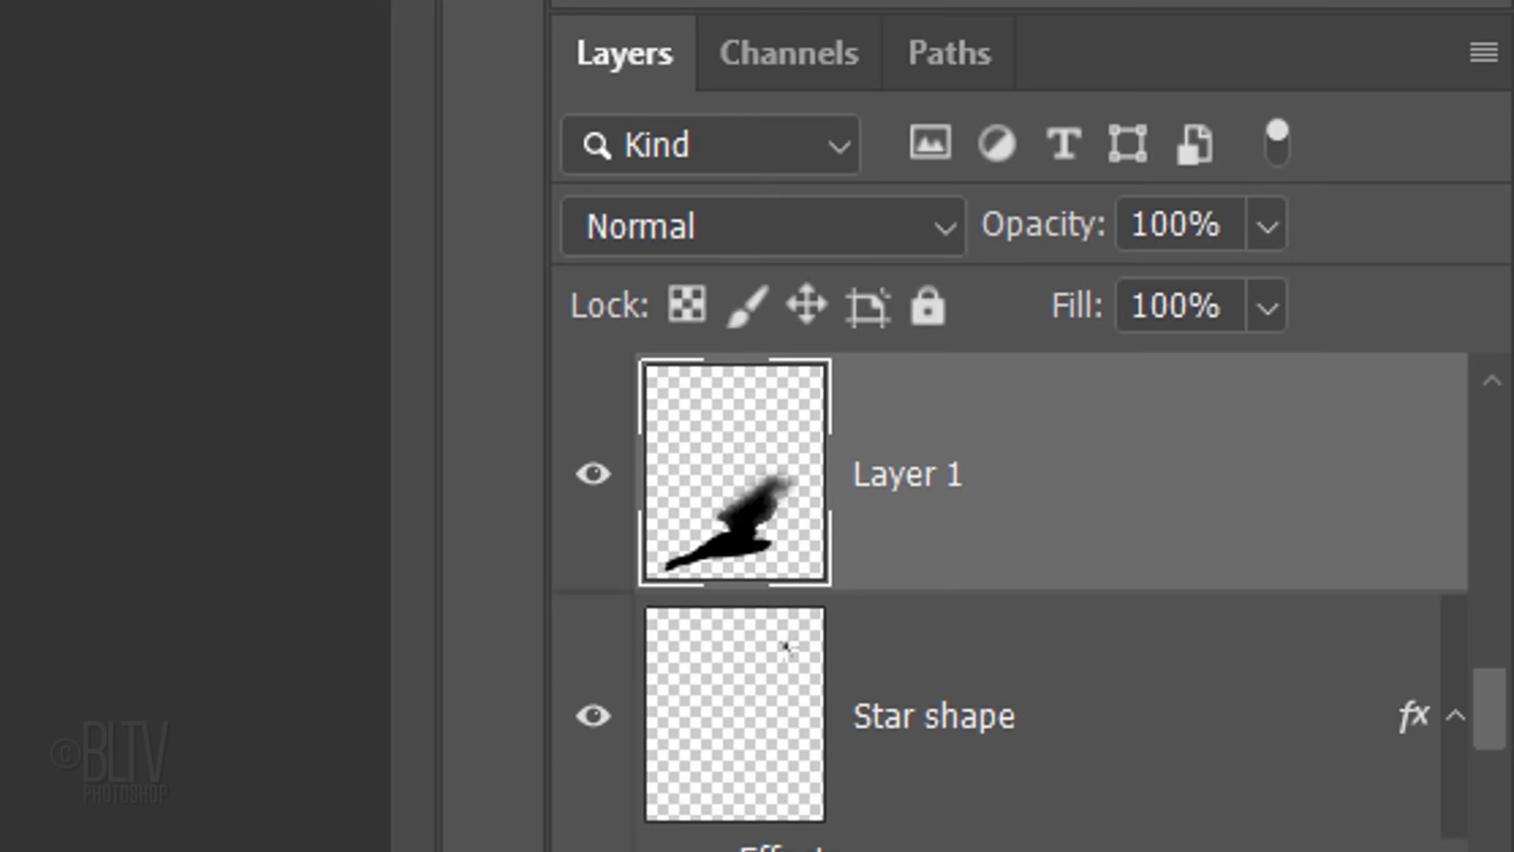
Step: Set the shadow layer to 30% opacity, mask it, and drag a black-to-white gradient toward the knee
click(1200, 216)
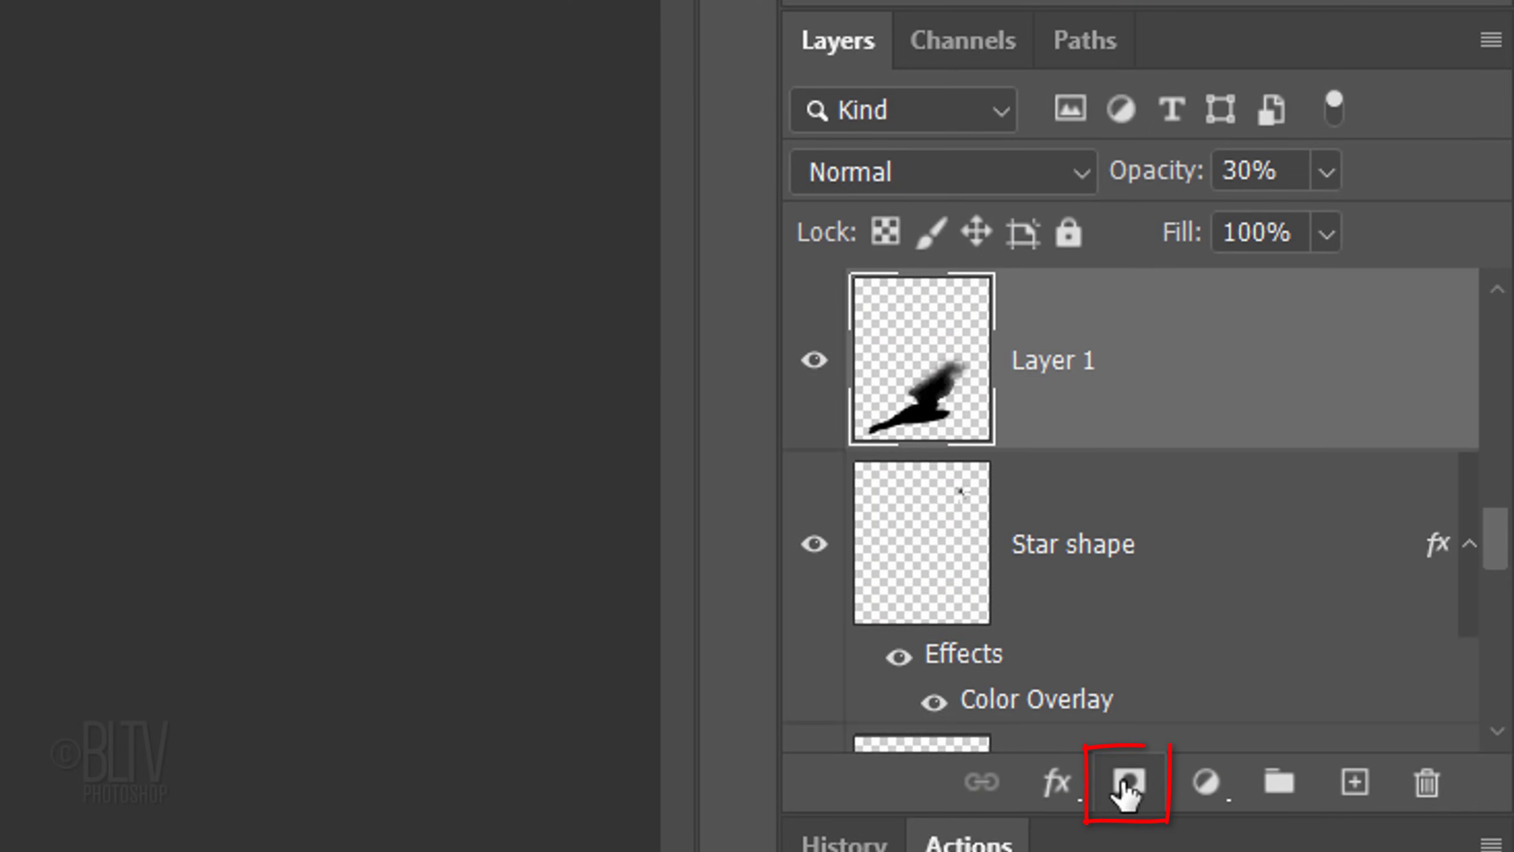
click(1129, 787)
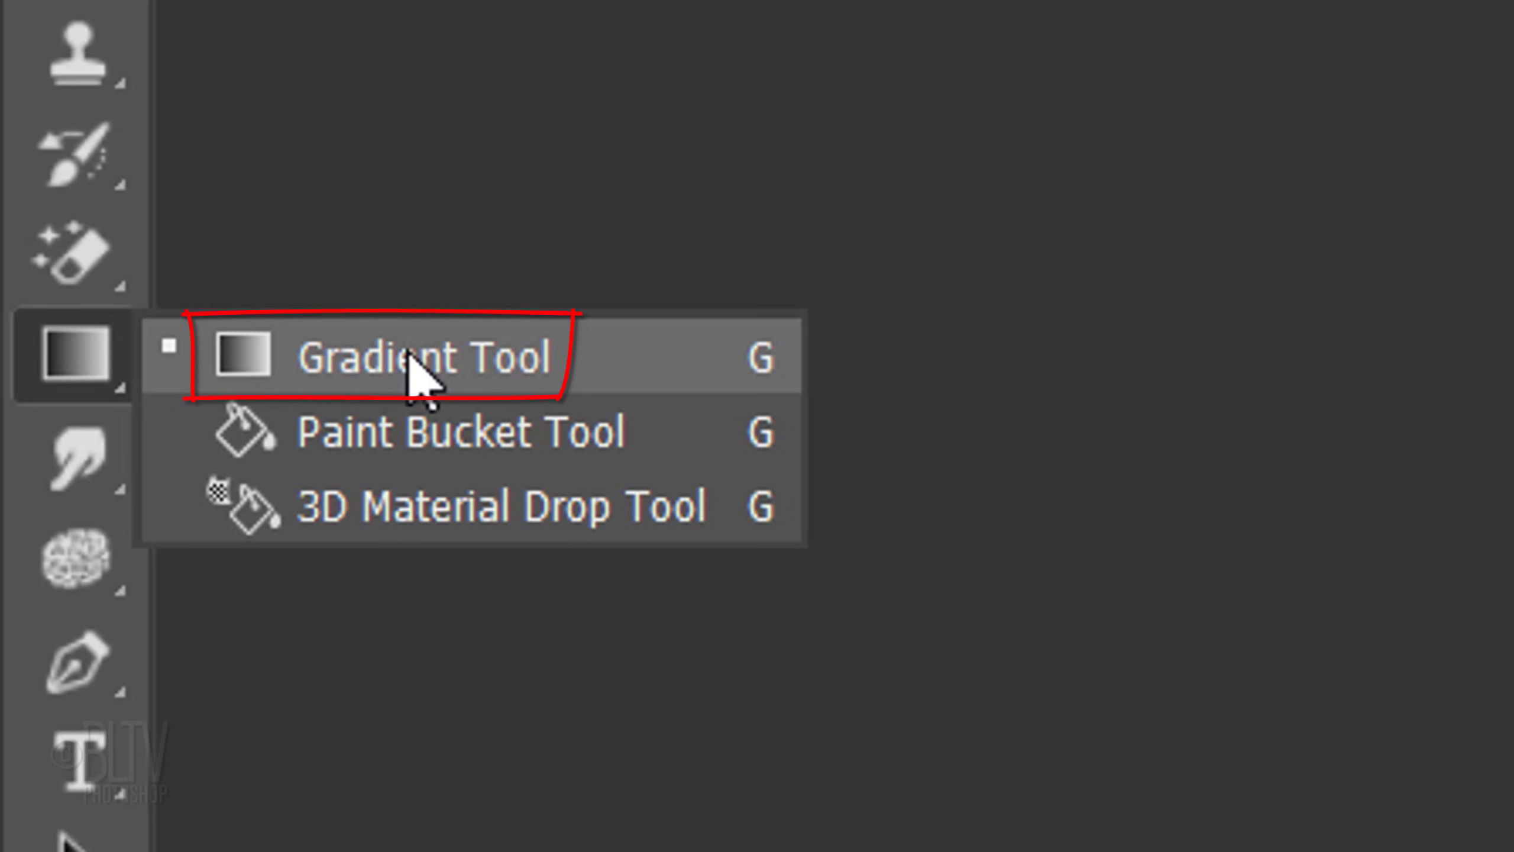
click(418, 364)
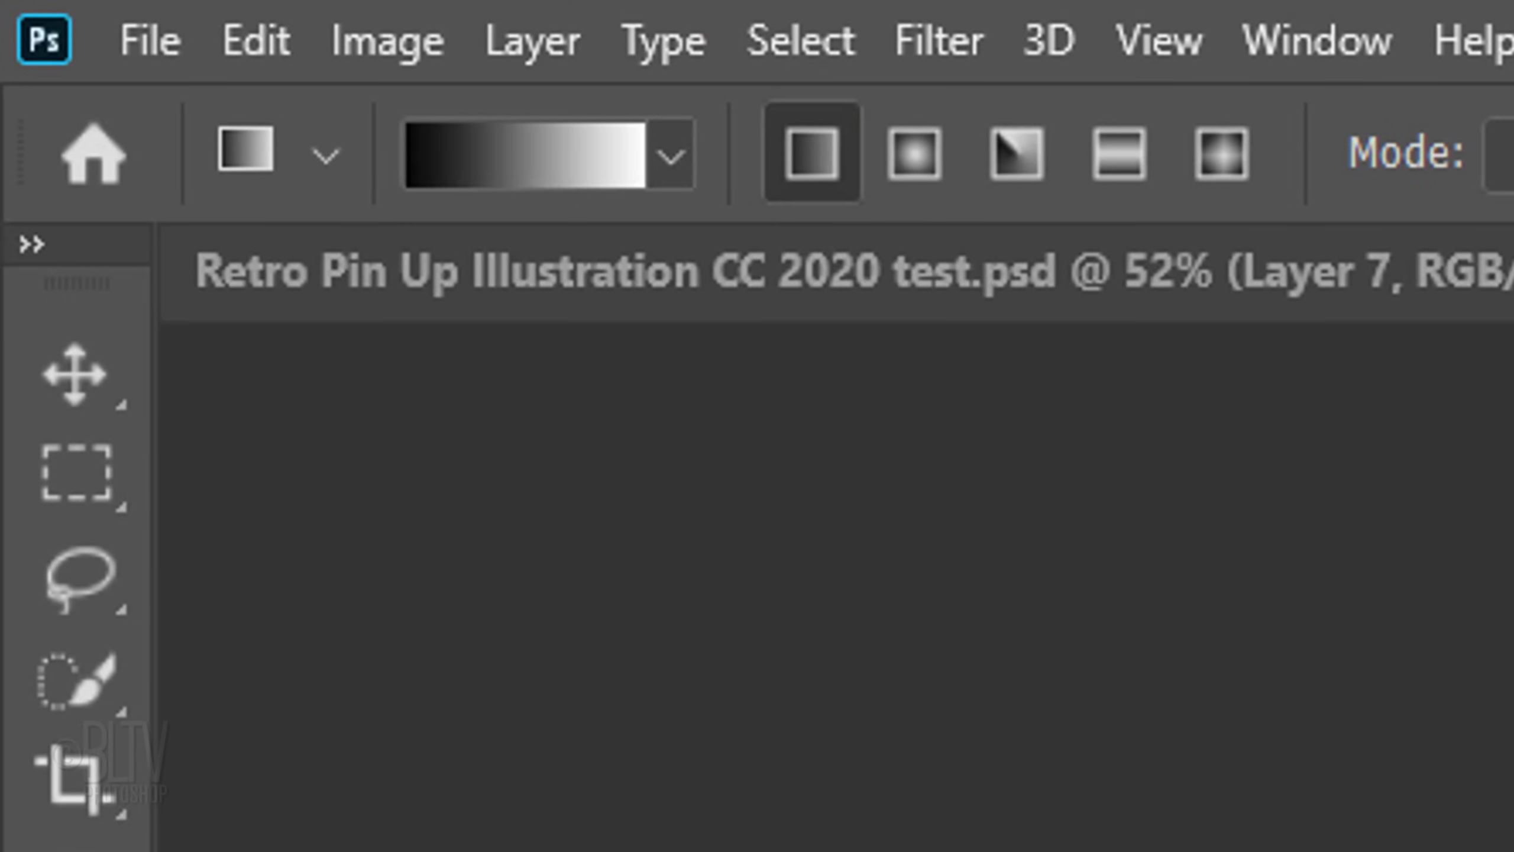
click(658, 154)
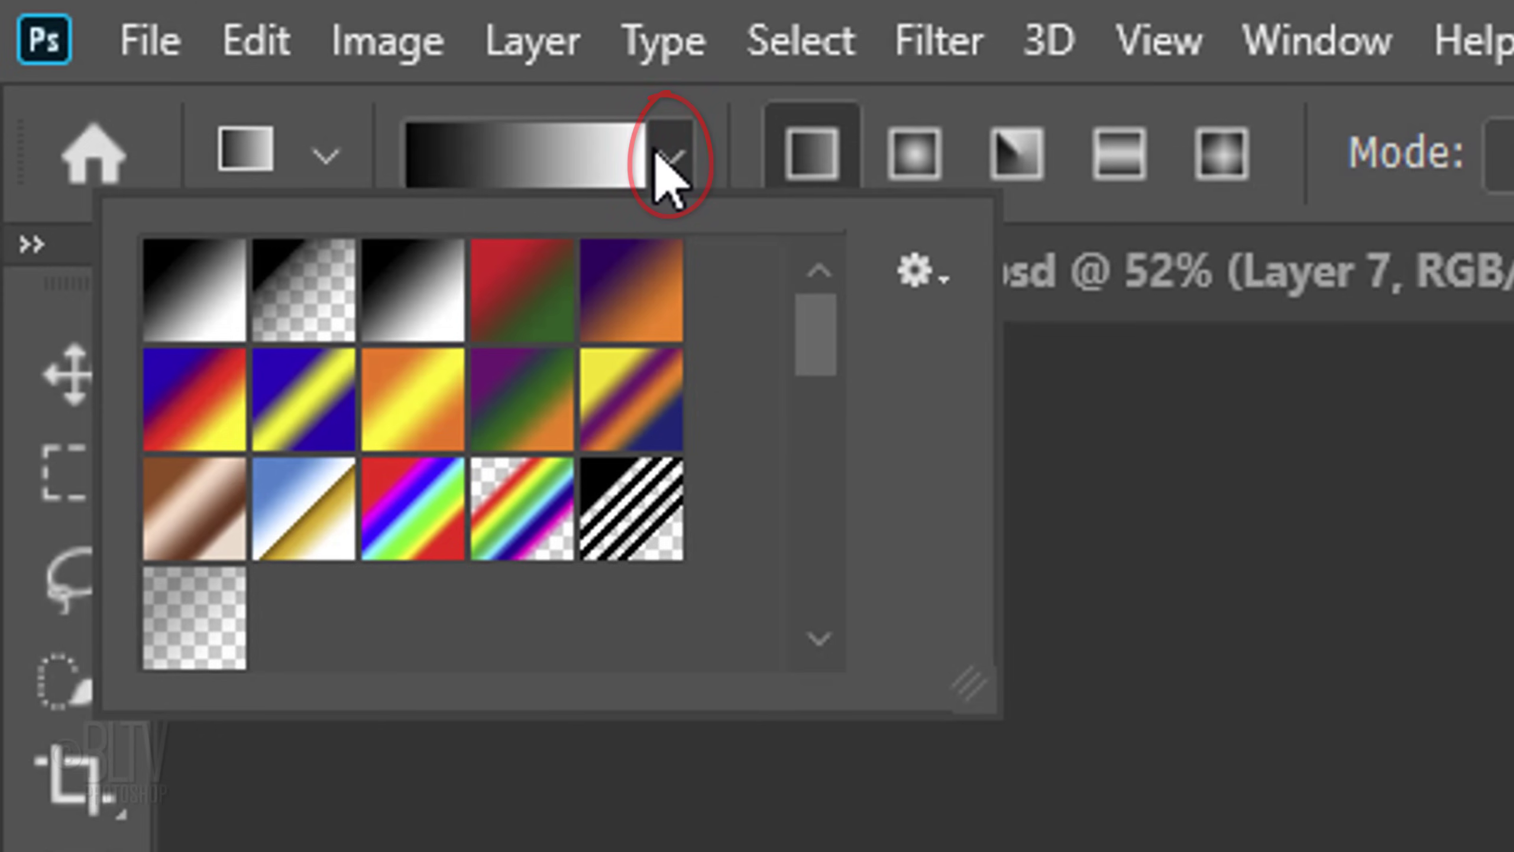
click(425, 296)
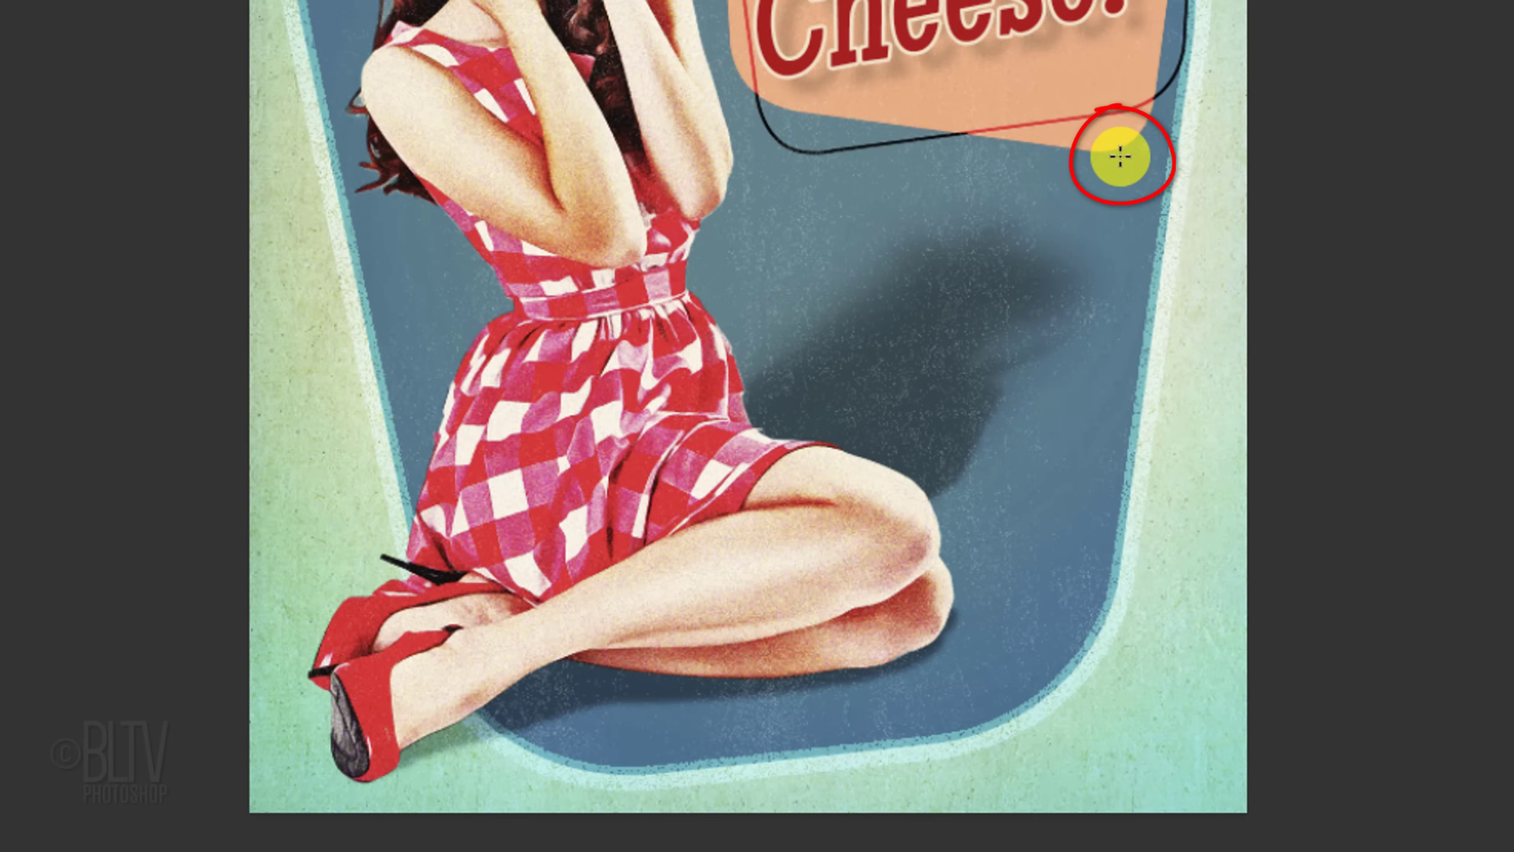
drag(1134, 146, 733, 505)
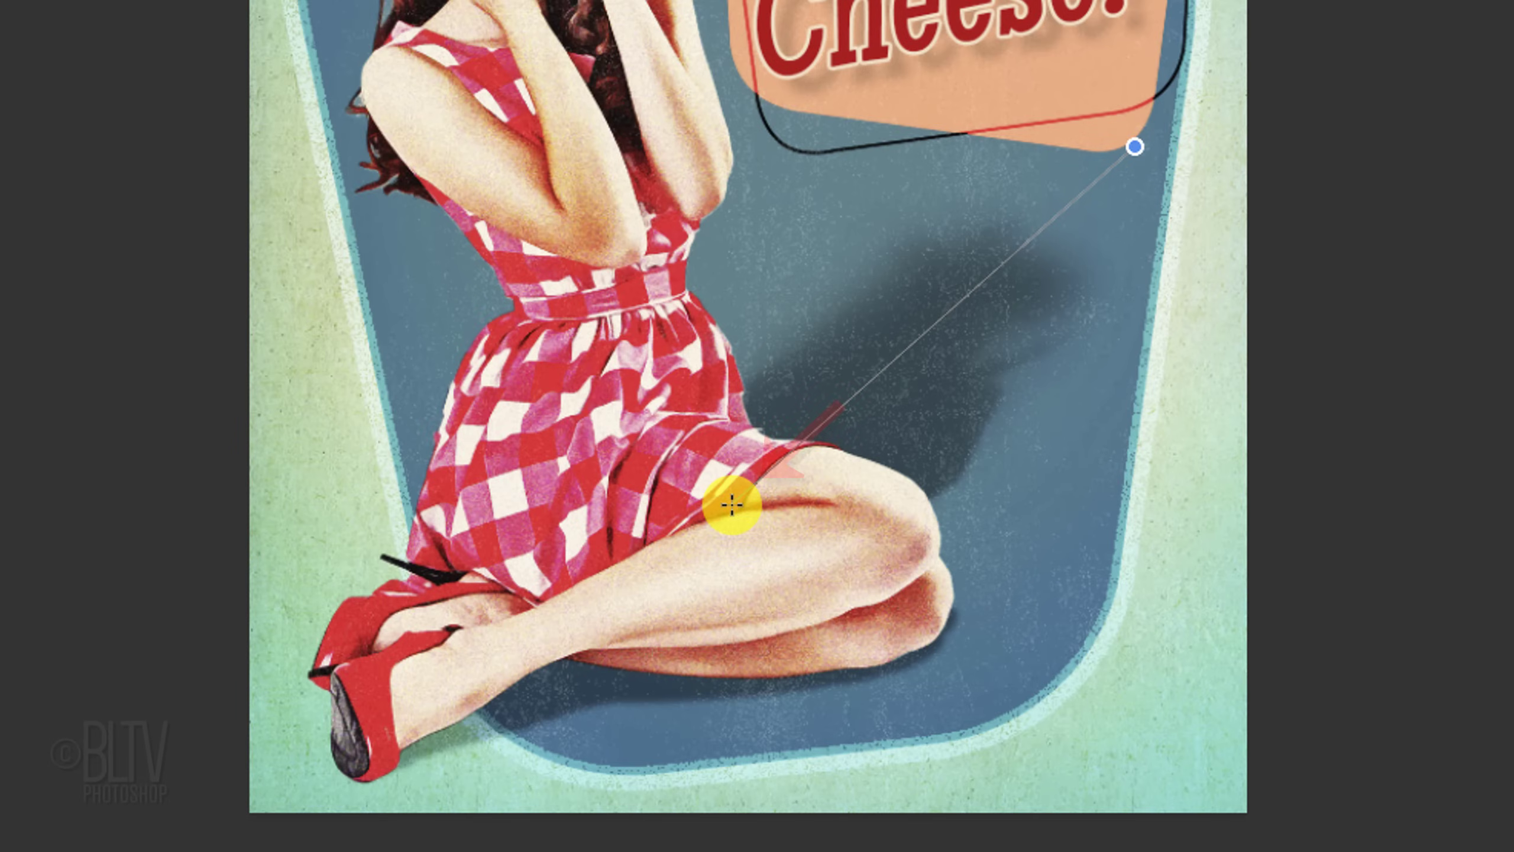